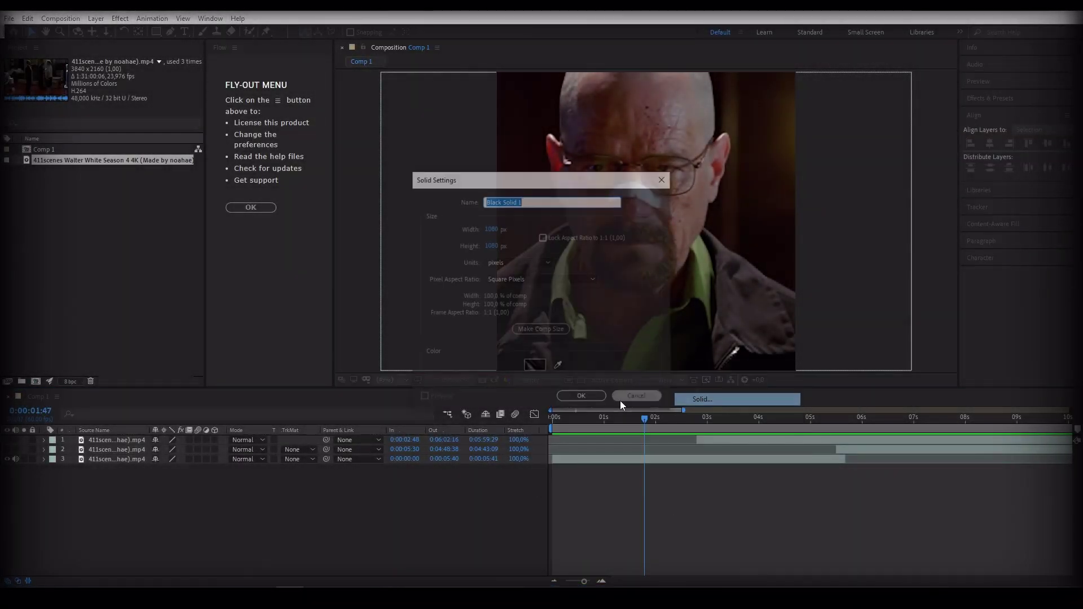
Step: Create a 1080 x 1080 px solid layer filled with red DB0000 (R 219, G 0, B 0)
click(535, 366)
click(556, 466)
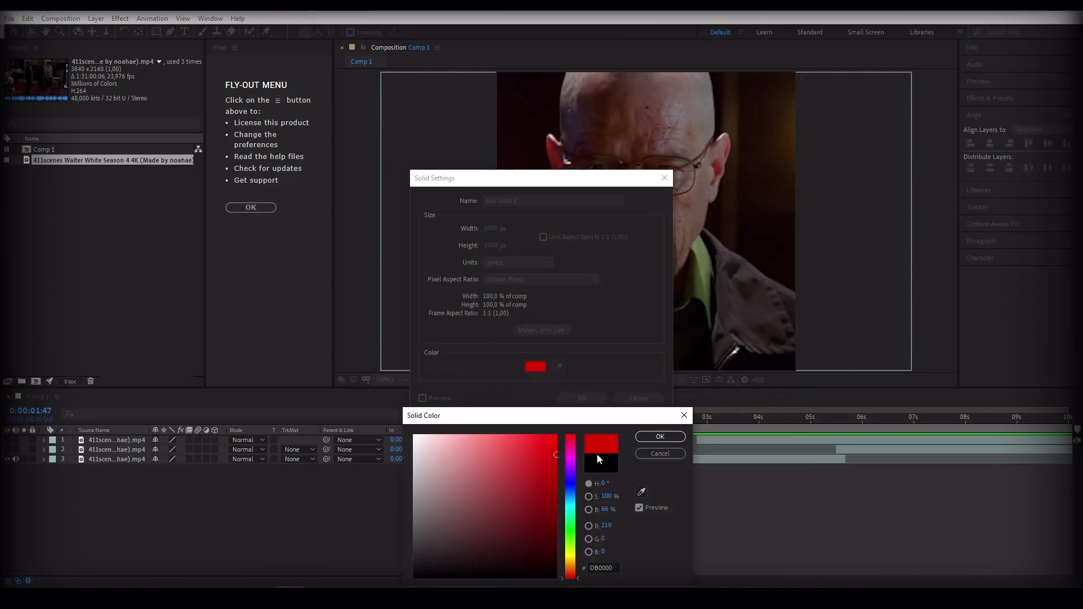
click(659, 437)
click(583, 399)
Step: Scale the red solid to 100% width and 0.5% height so it forms a thin horizontal line across the frame
key(s)
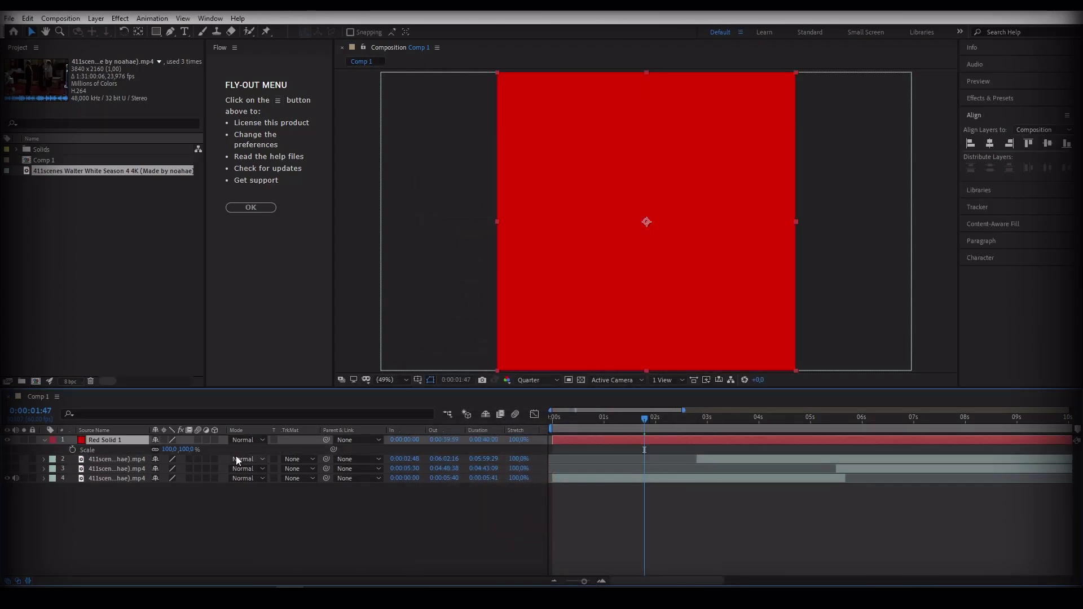
drag(190, 449, 134, 448)
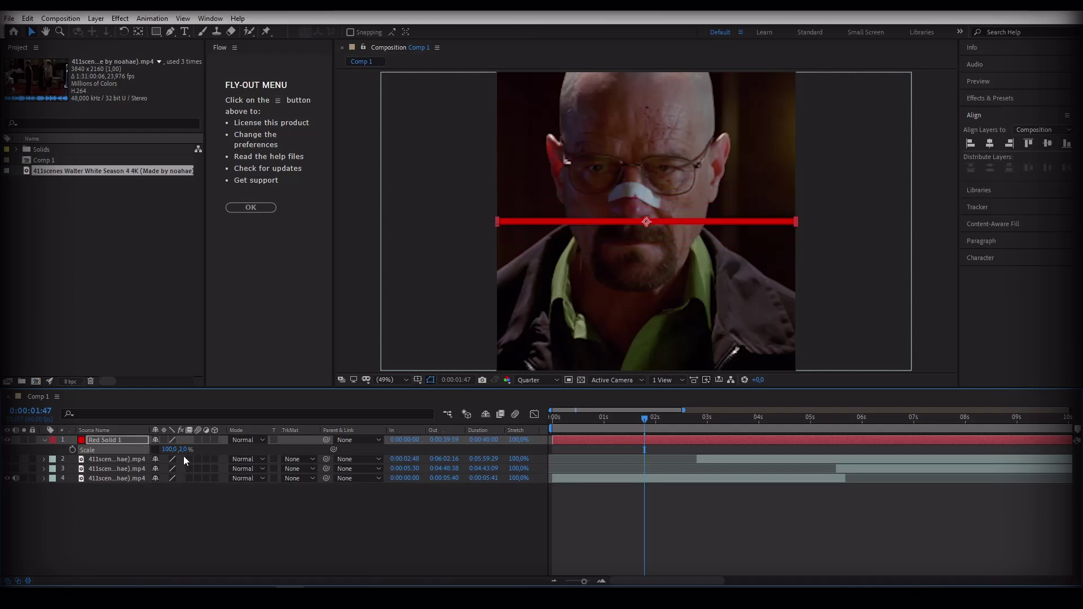
key(Return)
click(537, 380)
click(527, 430)
key(slash)
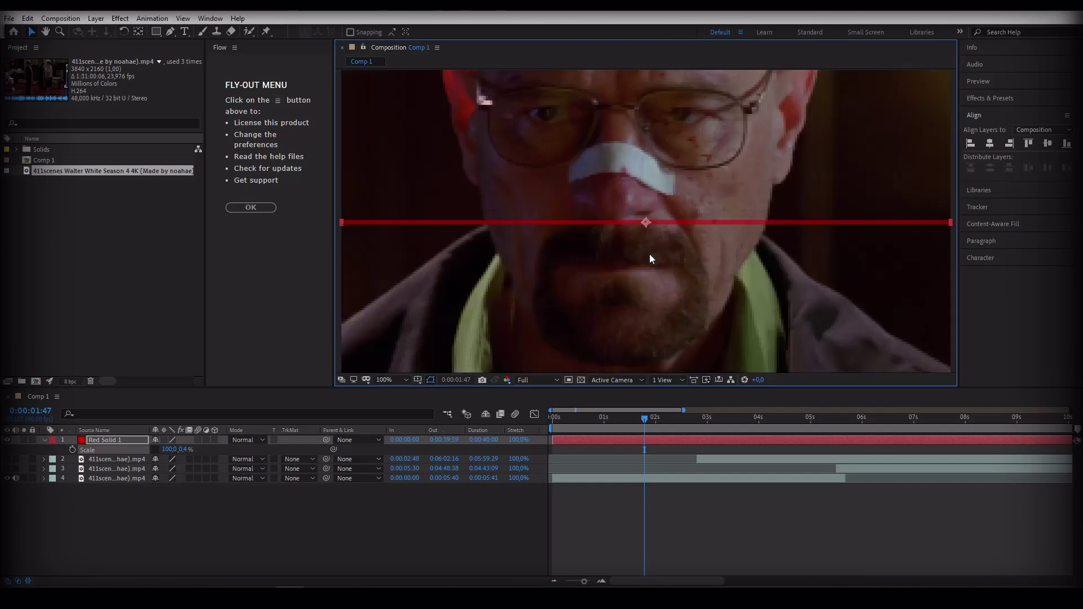
key(comma)
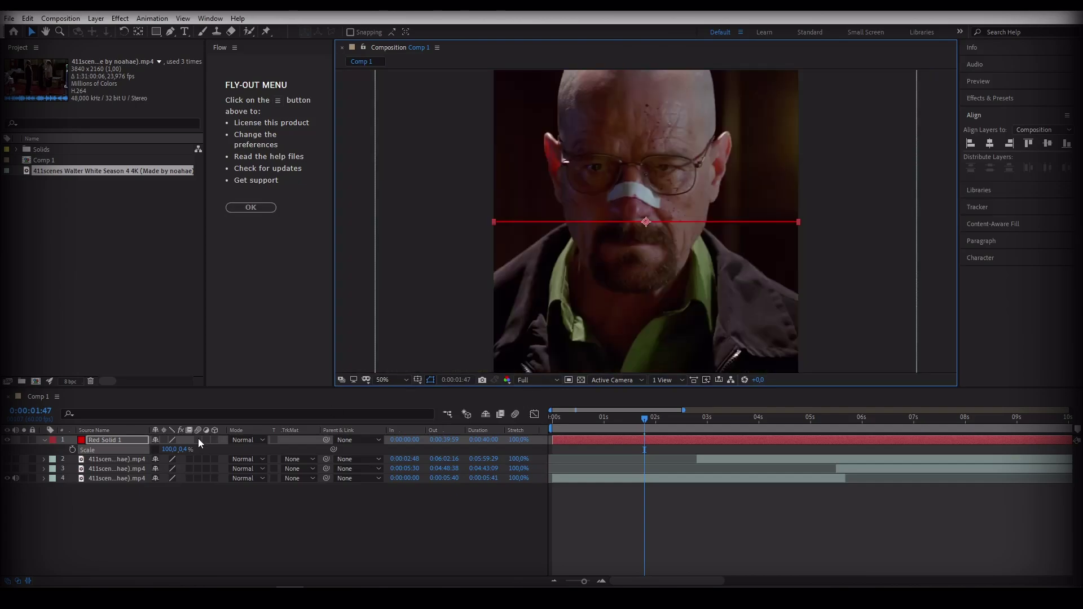
click(181, 449)
key(Return)
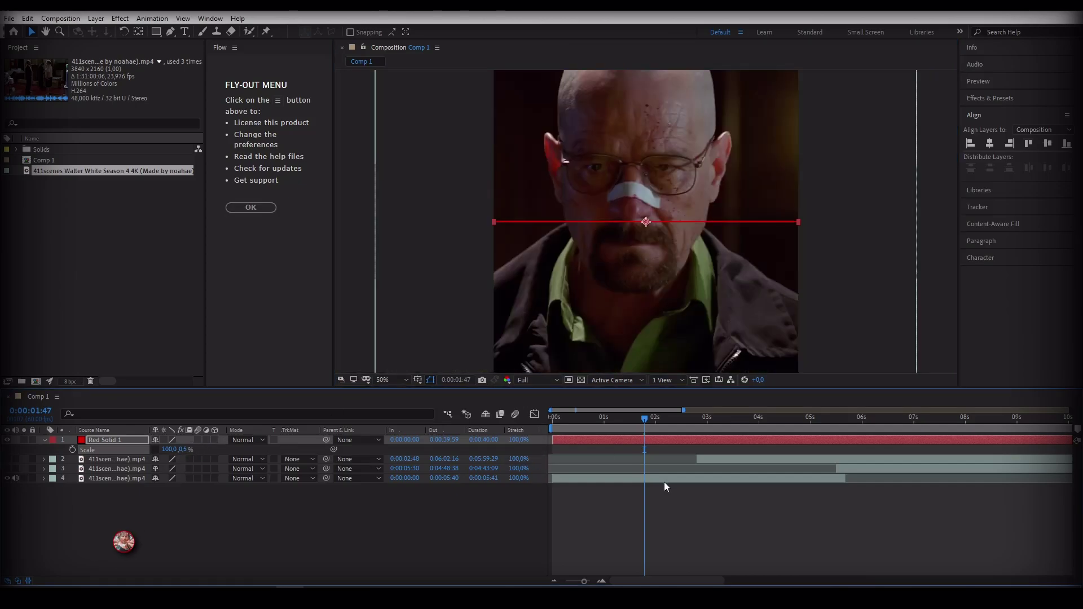
click(525, 381)
click(544, 444)
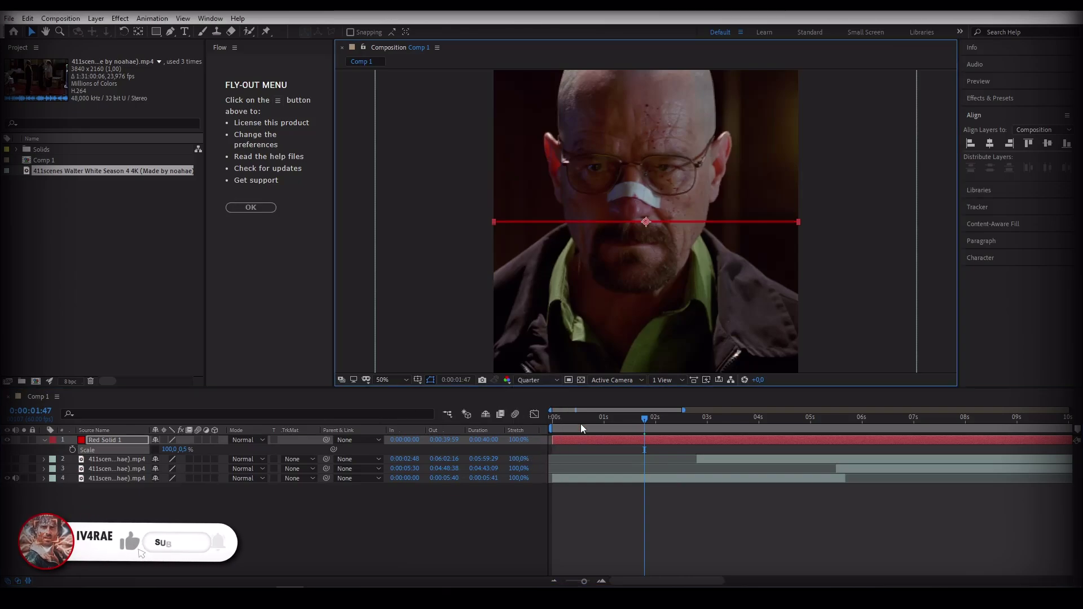
Step: Split the red solid at 0:00:00:57 and delete its earlier part so the layer starts there
mouse_move(614, 422)
mouse_down()
mouse_move(587, 424)
mouse_move(601, 424)
mouse_up()
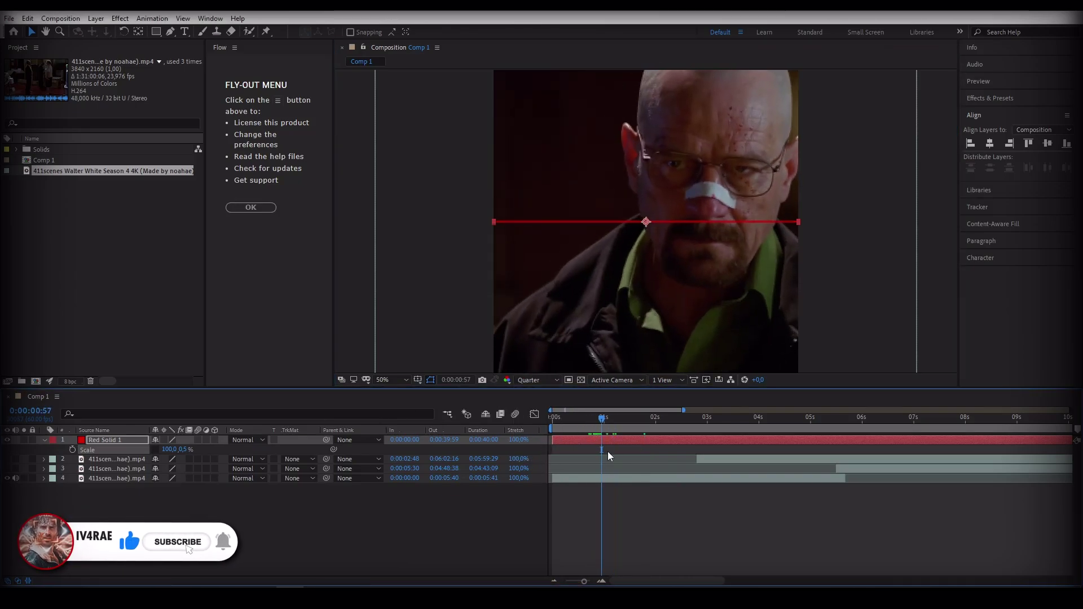
key(ctrl+shift+d)
key(Delete)
click(607, 441)
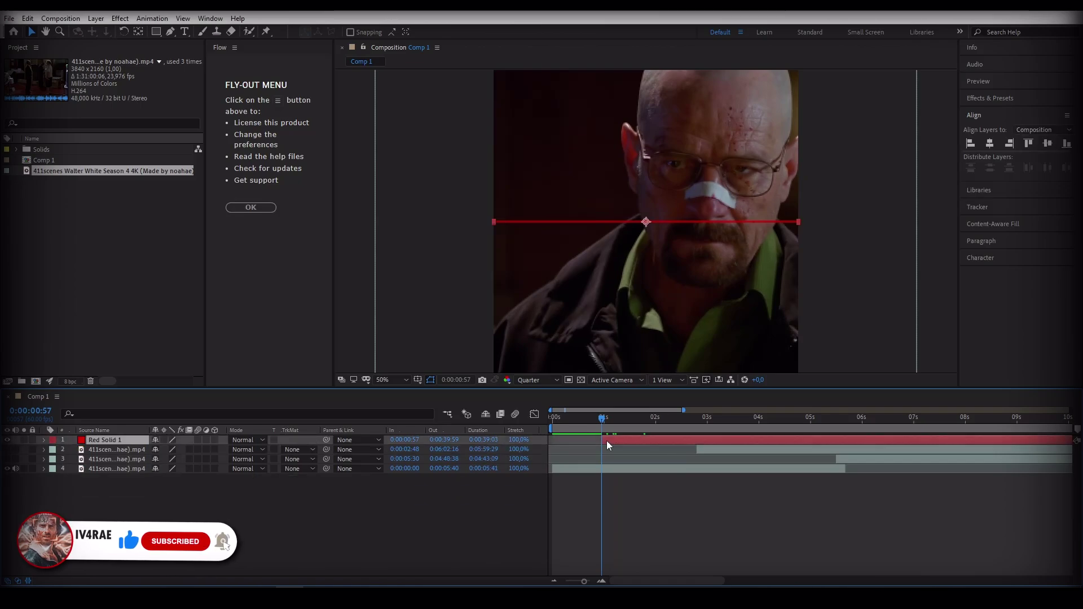
Step: Keyframe the line's horizontal scale from 0% at 0:00:00:57 to 100% just after 0:00:02:00, keeping the height at 0.5%
key(s)
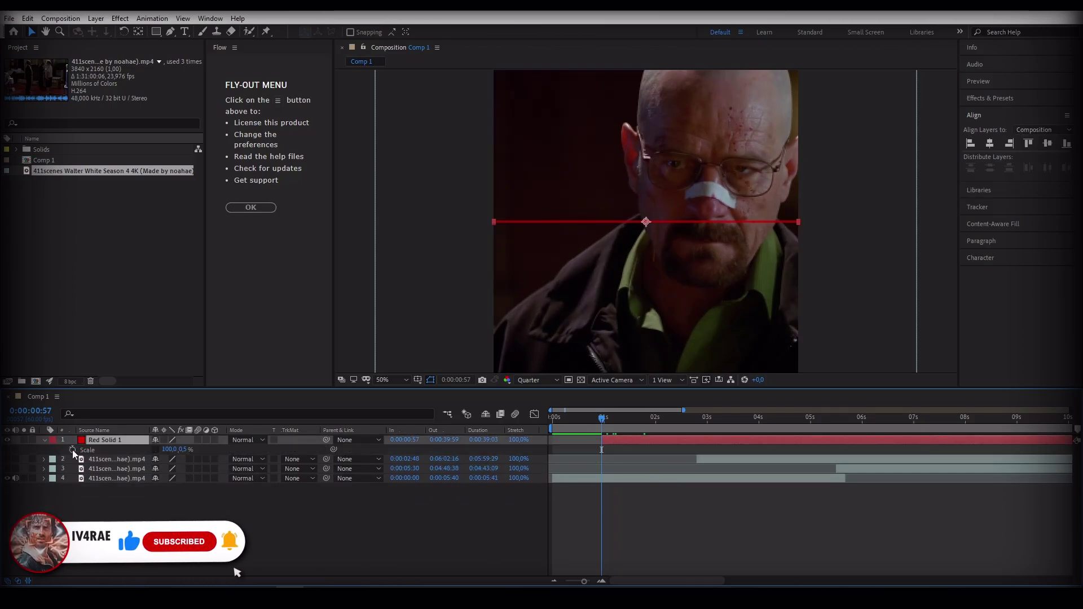
click(72, 449)
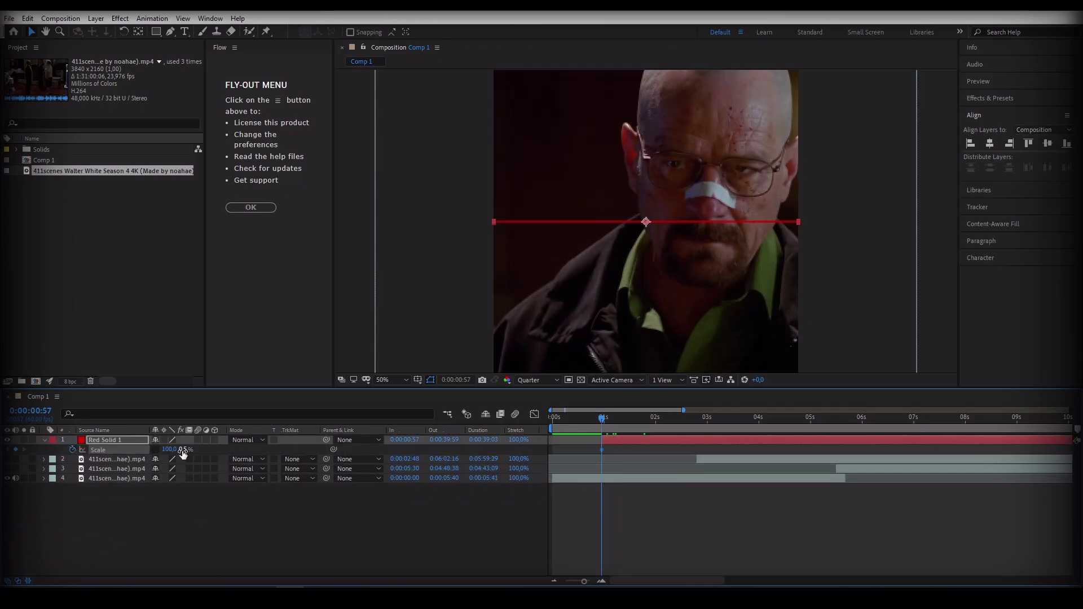
text(0)
key(Return)
drag(602, 420, 642, 424)
key(space)
drag(167, 451, 223, 450)
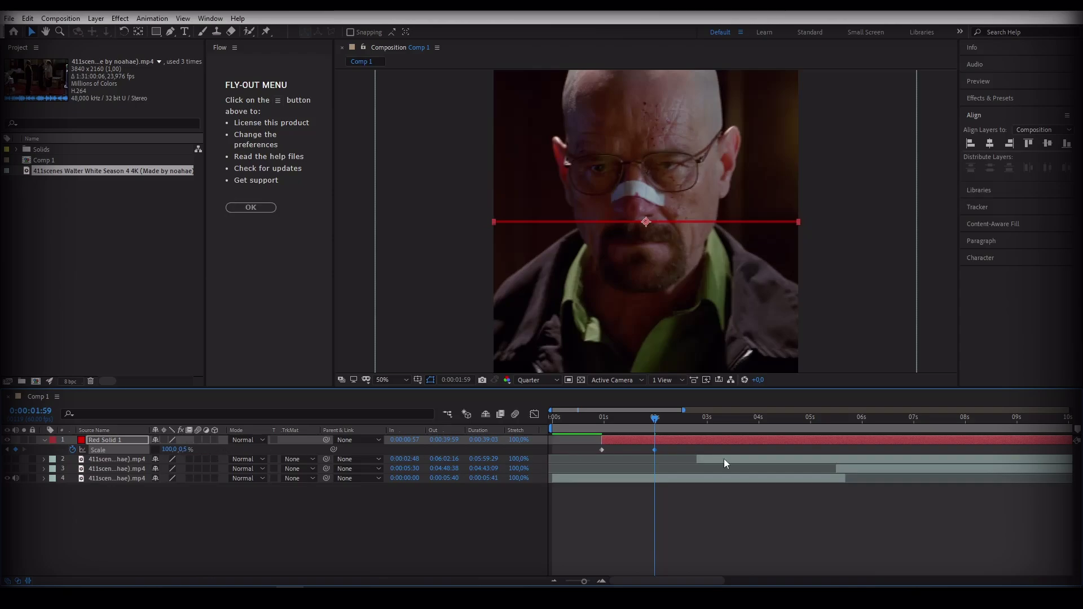
drag(654, 450, 659, 451)
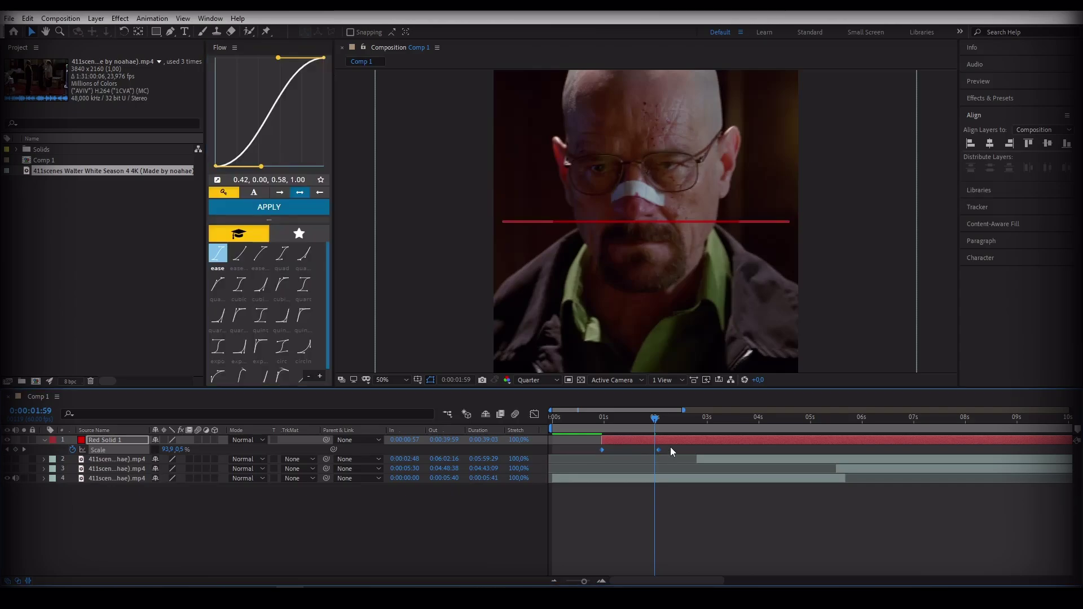
Step: Apply Easy Ease to both scale keyframes and lengthen the end keyframe's easing handle in the value graph
drag(670, 447, 582, 463)
key(F9)
click(535, 418)
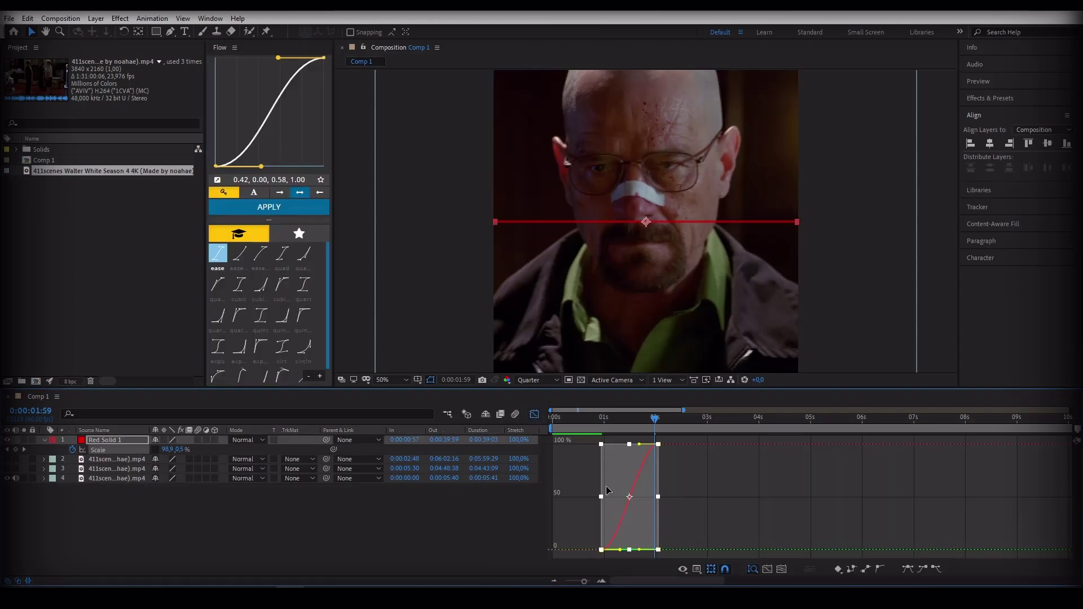
click(767, 569)
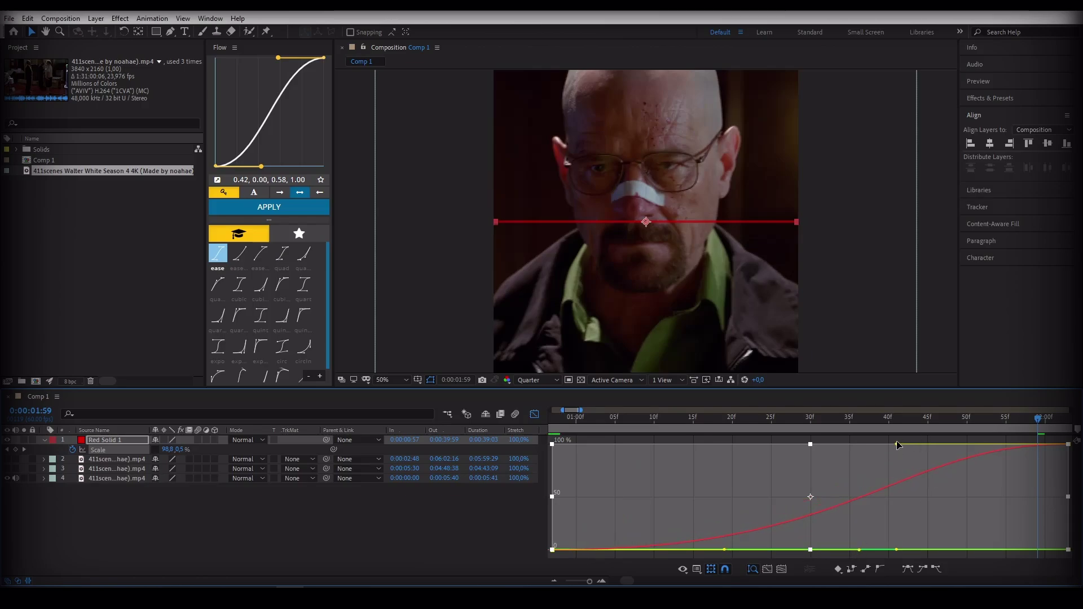
drag(726, 443, 731, 443)
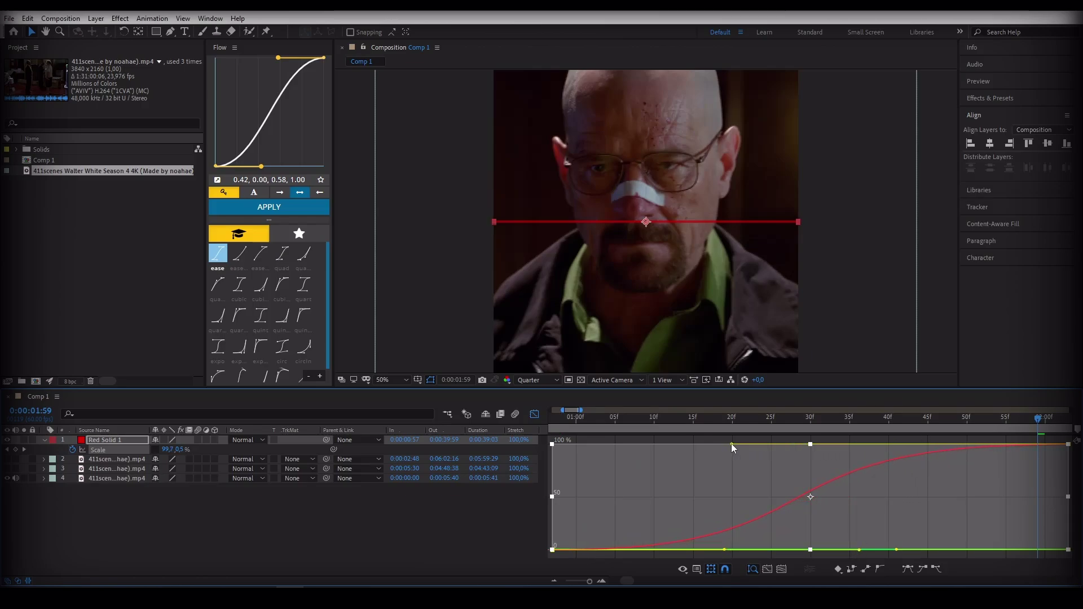
Step: Enable motion blur on the red solid and play back the line's growth animation
drag(643, 415, 575, 419)
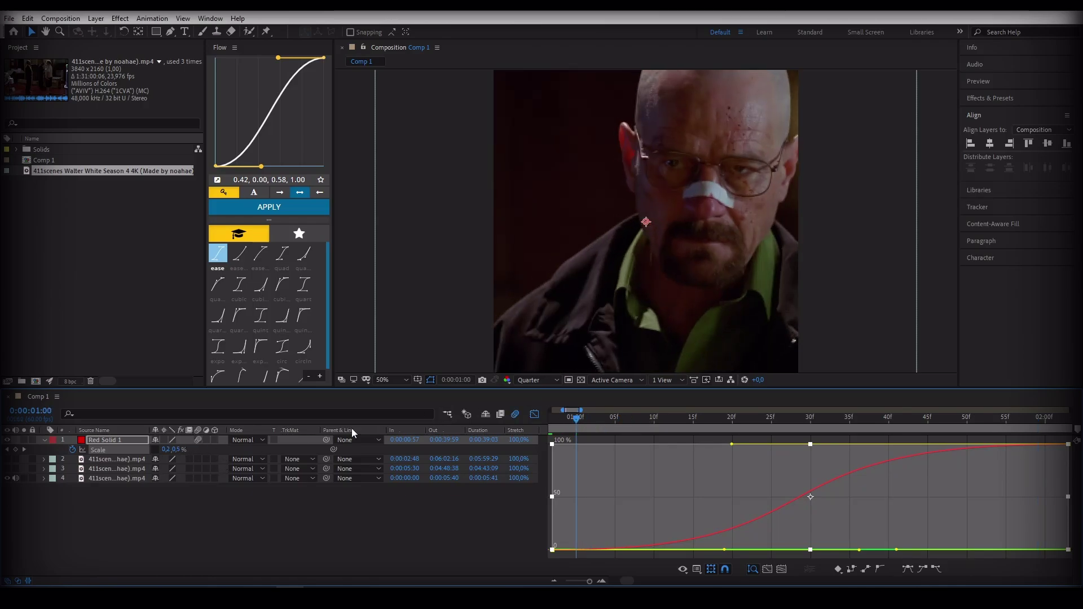
click(533, 415)
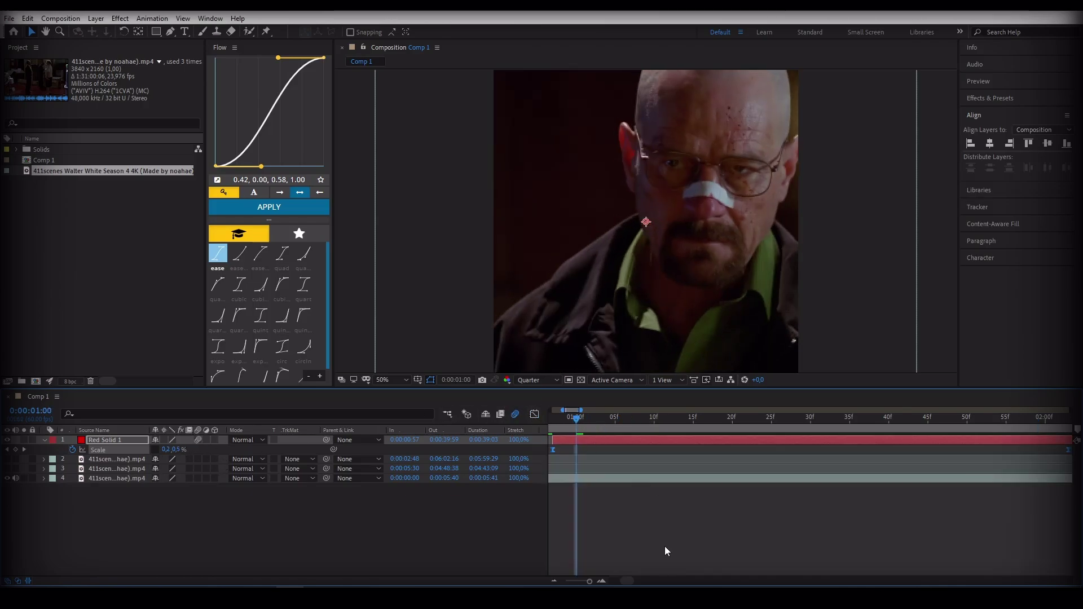
click(553, 582)
click(553, 427)
key(space)
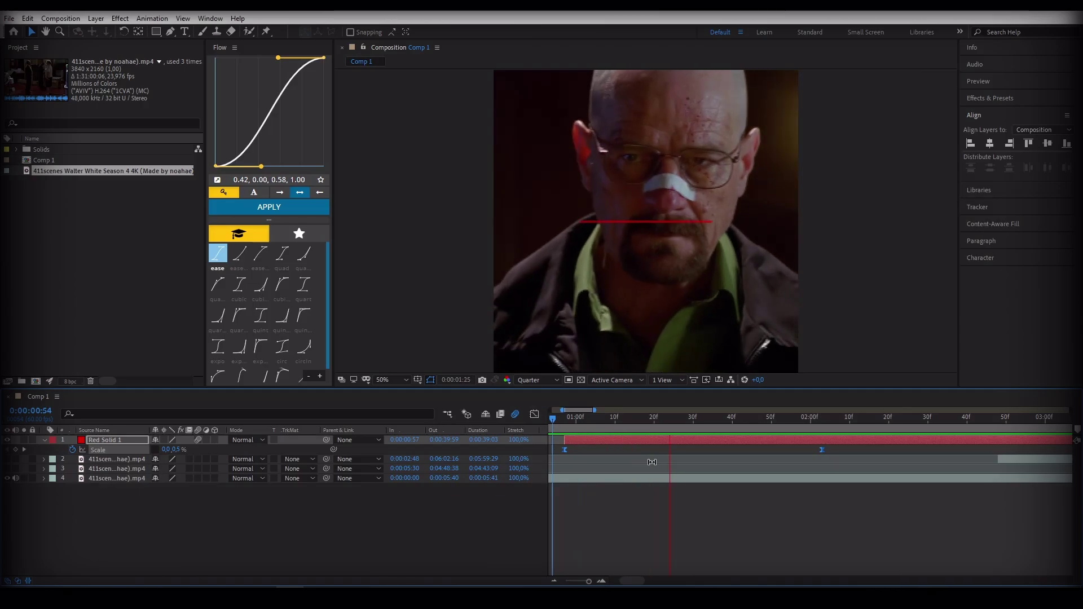
key(space)
drag(667, 424, 549, 426)
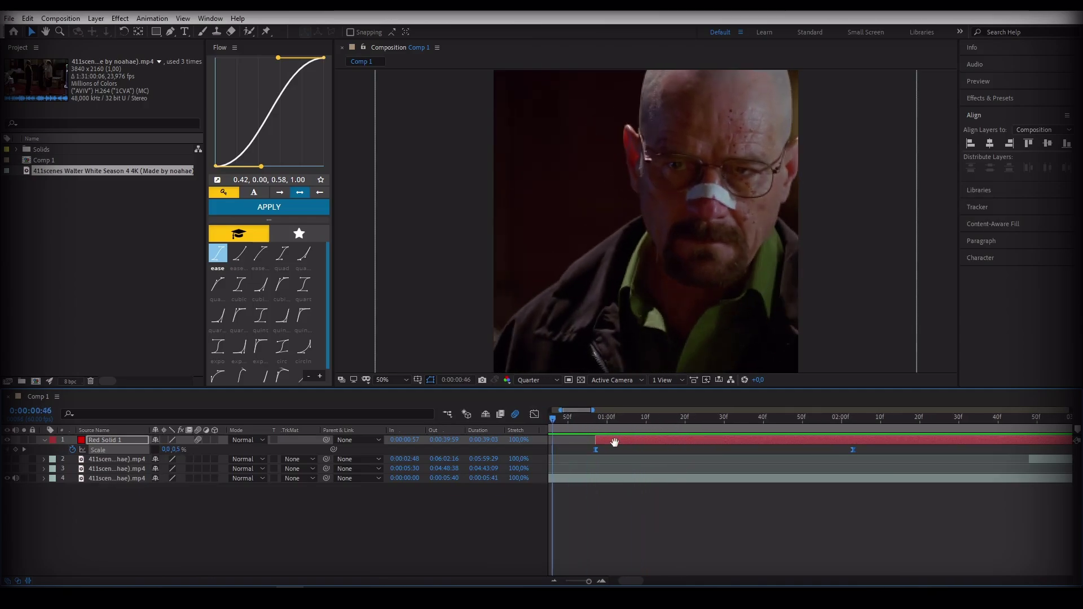
key(space)
key(space)
drag(778, 421, 821, 421)
Step: Keyframe the red solid's opacity from 0% at 0:00:00:57 to 100% at about 0:00:01:11
click(599, 421)
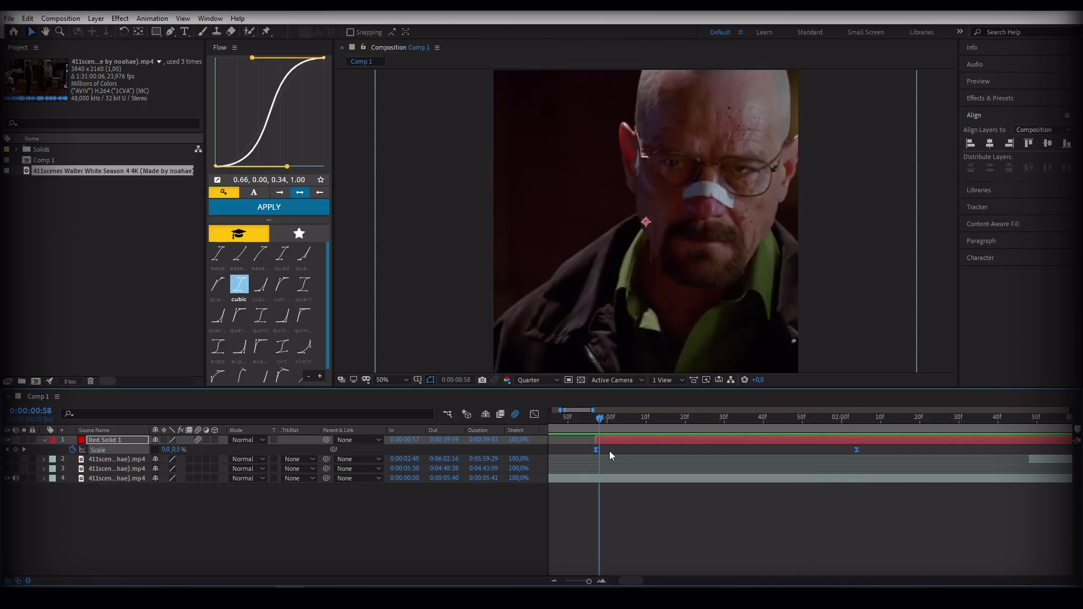
key(Page_Up)
click(612, 450)
click(601, 442)
key(t)
click(72, 450)
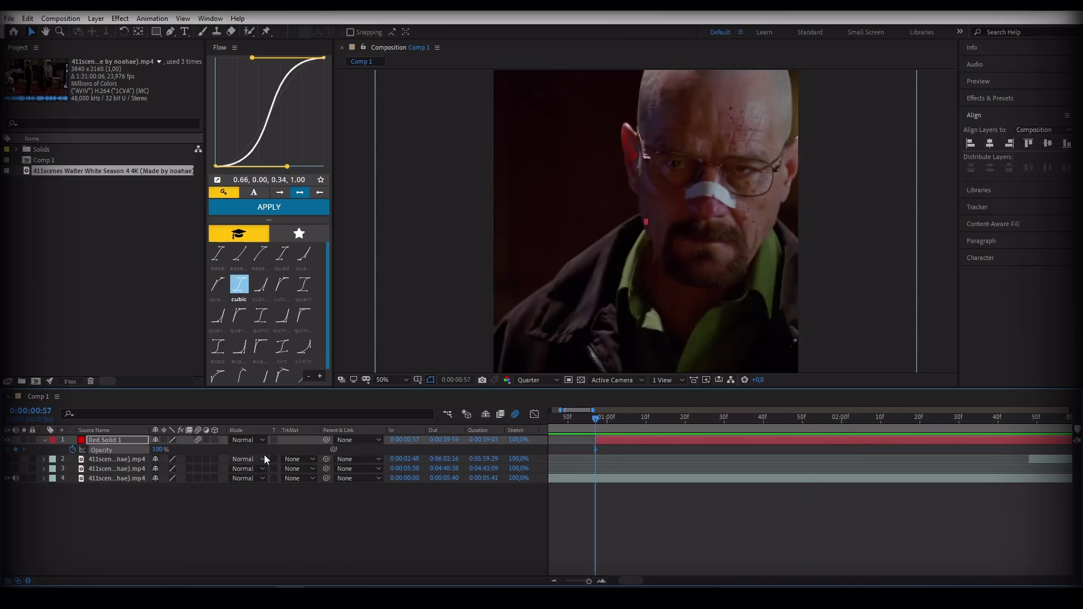
drag(596, 450, 652, 451)
click(158, 450)
text(0)
key(Return)
key(t)
Step: Show all of the red solid's keyframes and play back the combined fade-in and growth of the line
drag(576, 582, 587, 584)
click(599, 582)
key(u)
mouse_move(624, 420)
mouse_down()
mouse_move(741, 430)
mouse_move(612, 425)
mouse_up()
key(space)
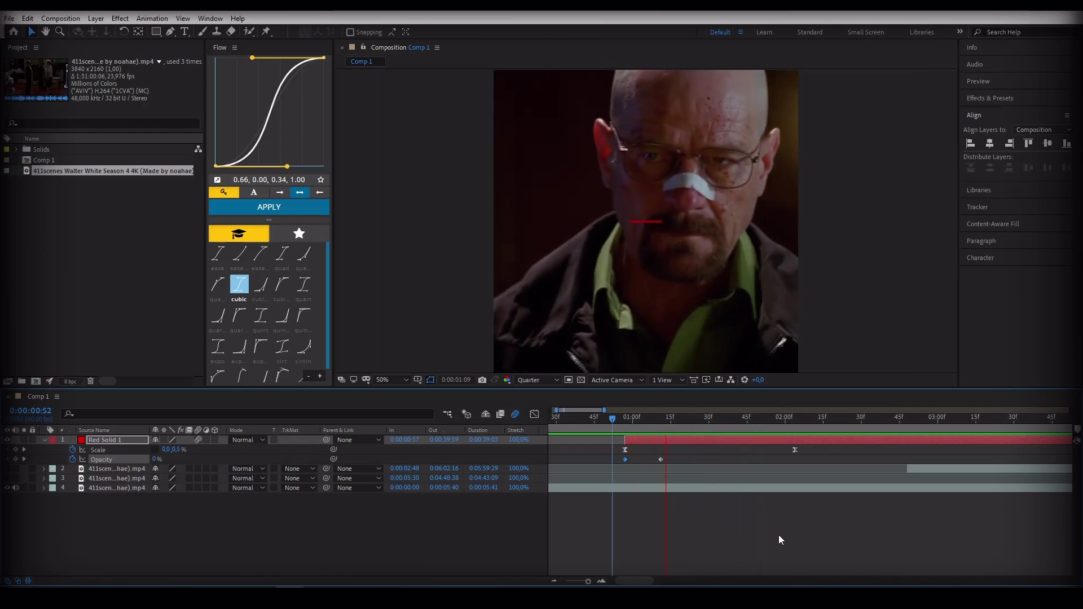
key(space)
drag(717, 418, 619, 429)
key(space)
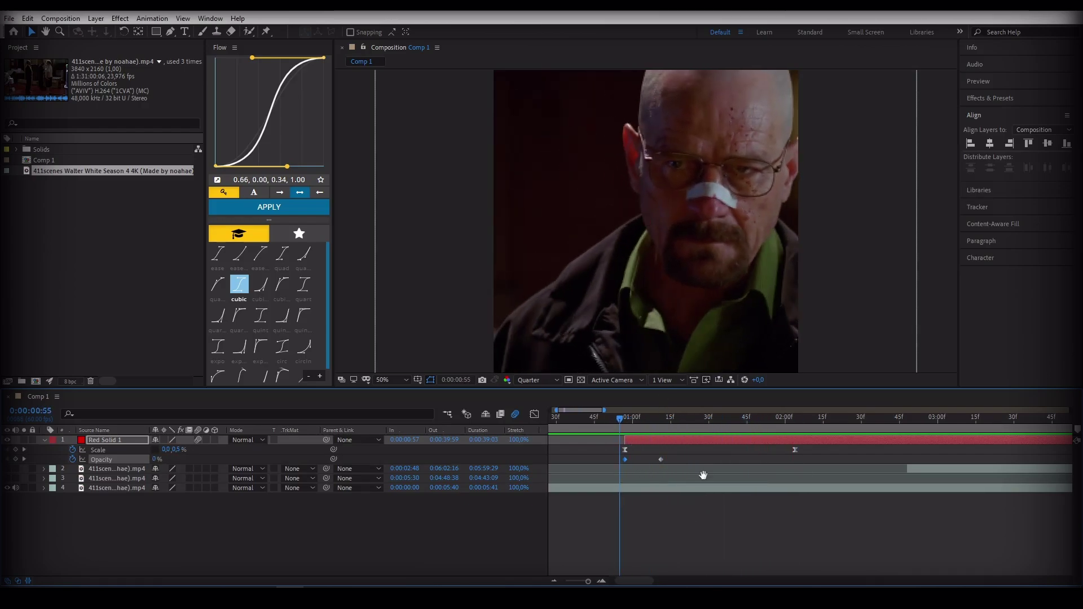
Step: Shift the red solid to start at 0:00:01:02 and move its end scale keyframe out to about 0:00:02:36
drag(792, 425, 609, 449)
drag(796, 450, 599, 455)
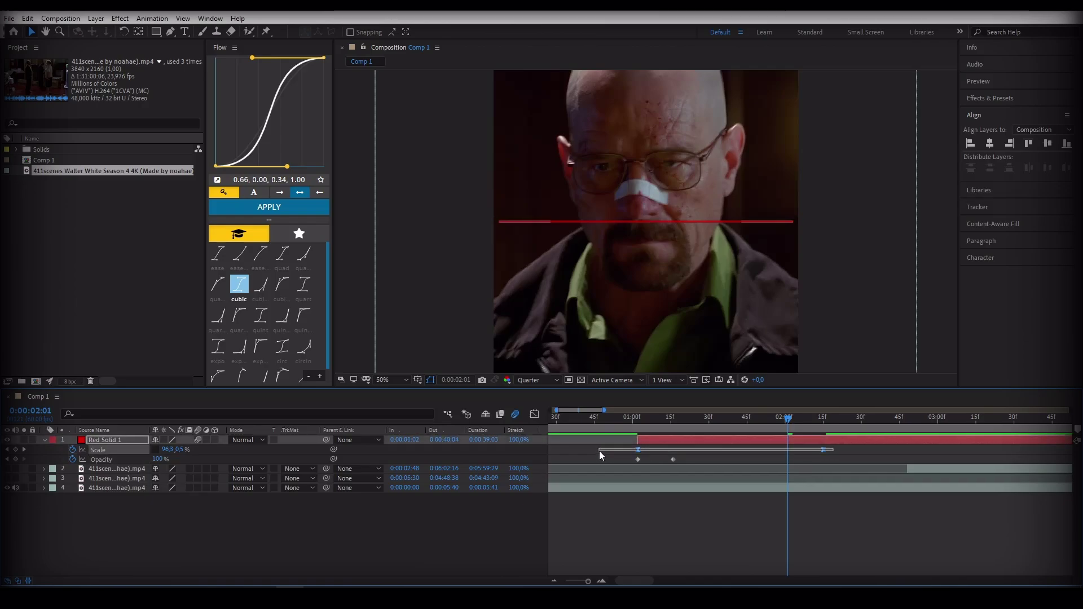
drag(824, 451, 878, 451)
key(space)
key(space)
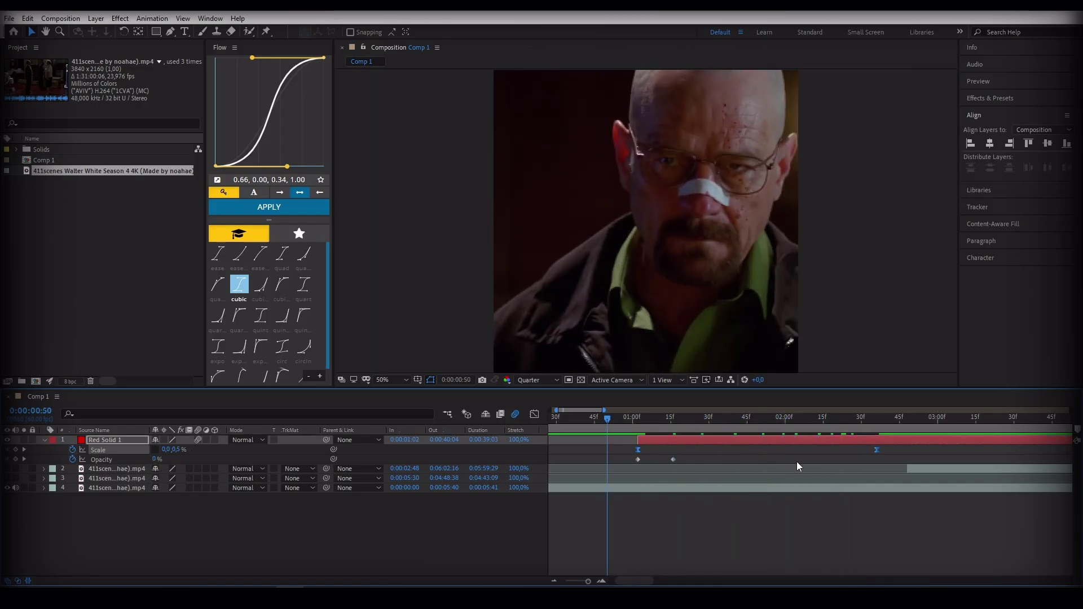
Step: Keyframe the line's position from 540, 540 at 0:00:02:23 down to 540, 764 at 0:00:03:48
drag(875, 427, 843, 430)
key(u)
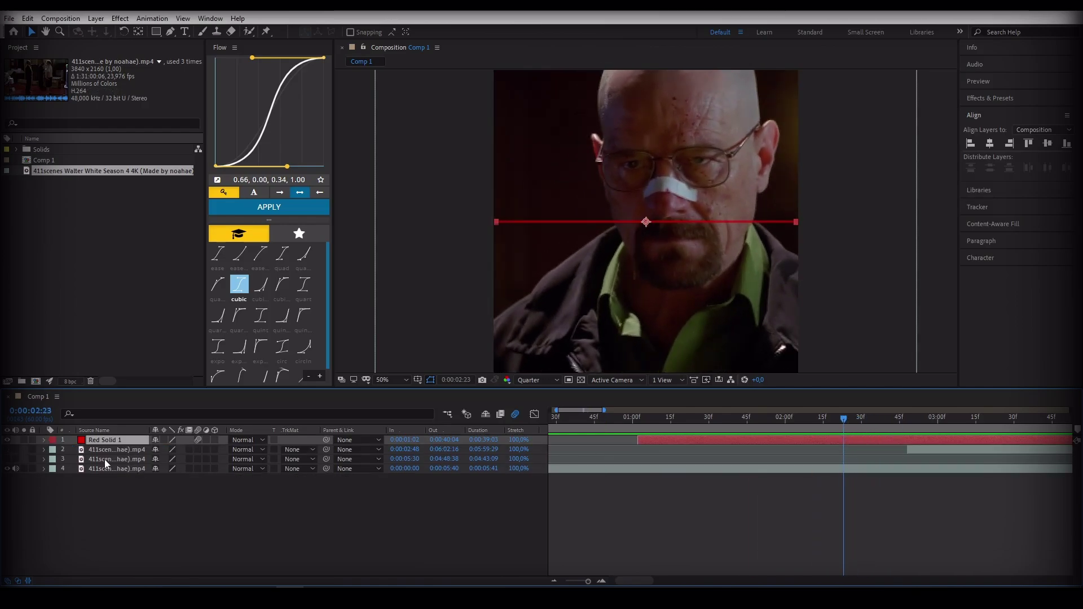
key(p)
click(71, 450)
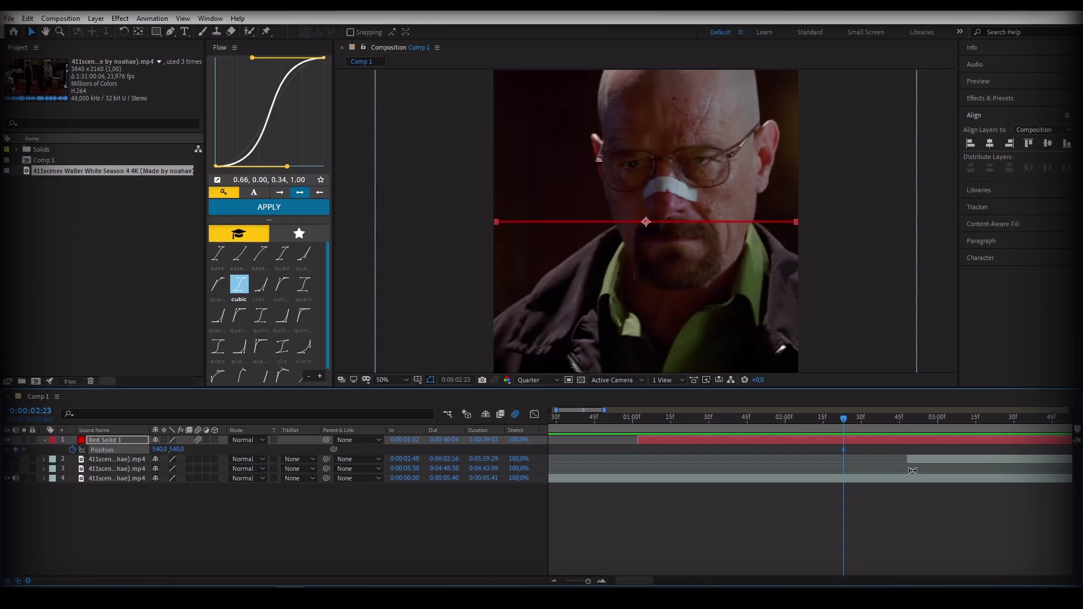
drag(641, 574, 658, 580)
drag(624, 425, 835, 418)
drag(181, 450, 364, 440)
click(764, 449)
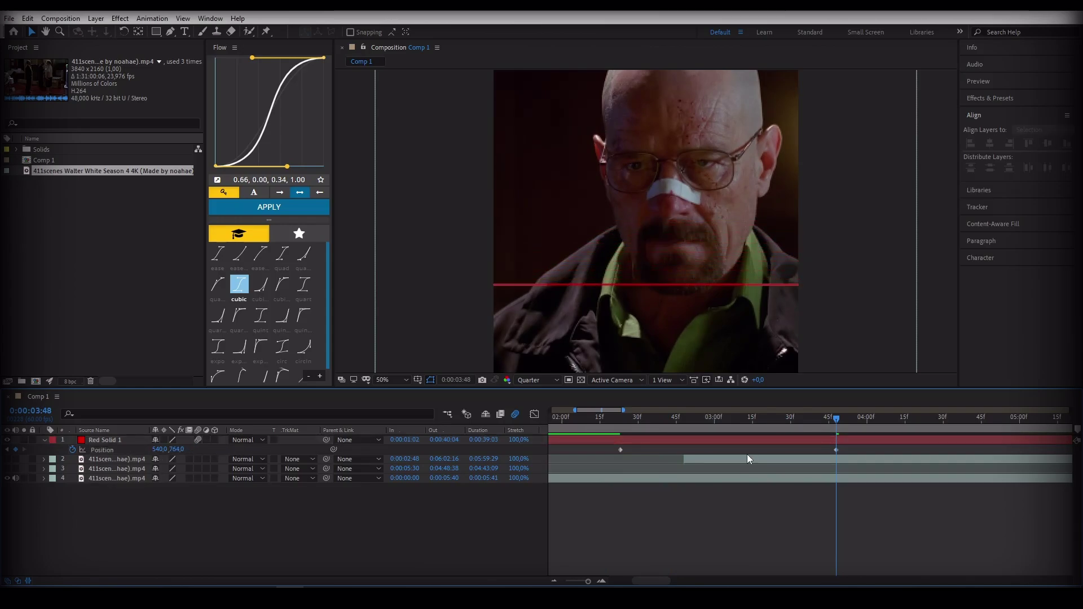
Step: Duplicate the red solid and trim the start of the copy to 0:00:02:23
click(621, 425)
click(629, 440)
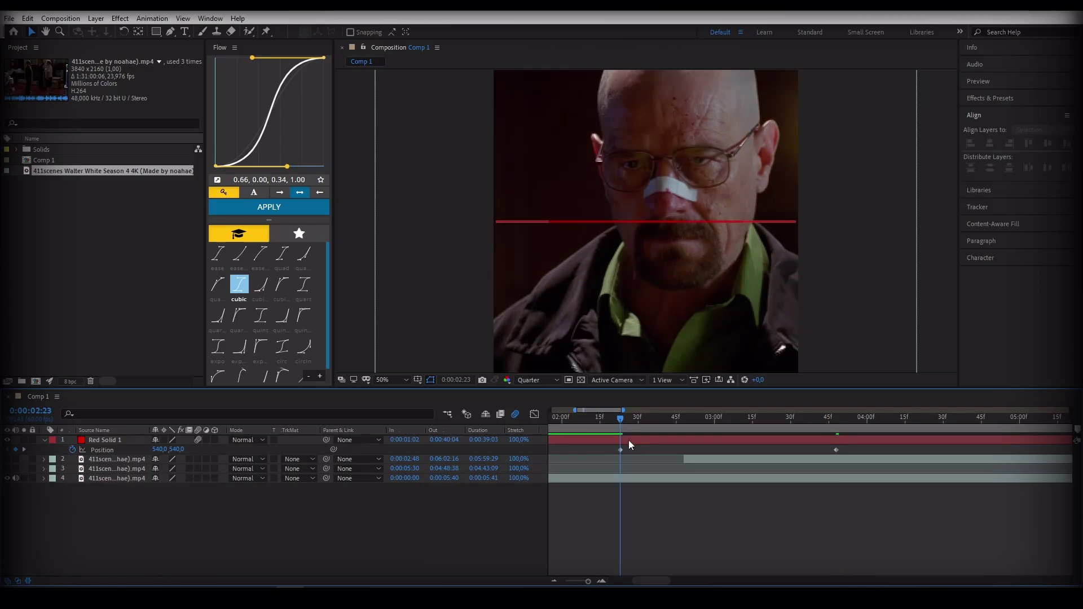
key(ctrl+d)
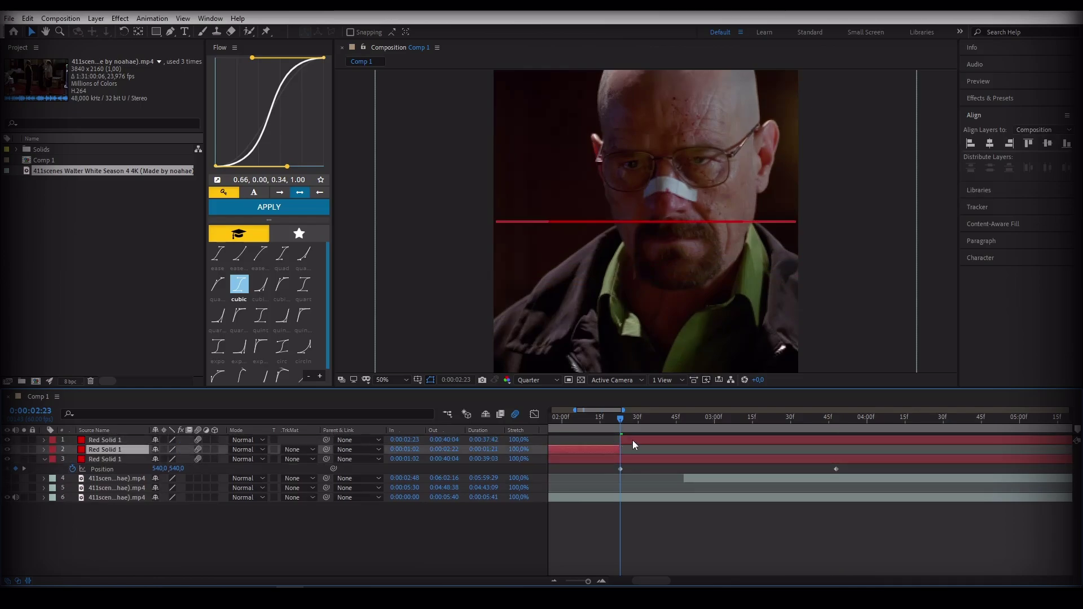
key(alt+bracketleft)
Step: Set the copied line's position at 0:00:03:48 to 540, 452 and scrub through the two lines separating
key(p)
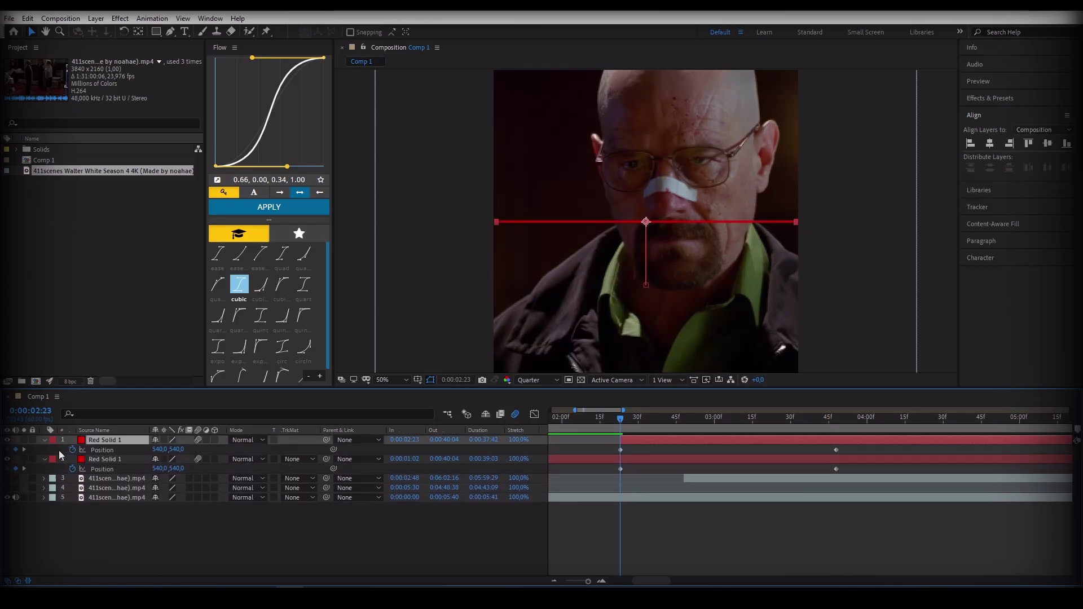
key(Delete)
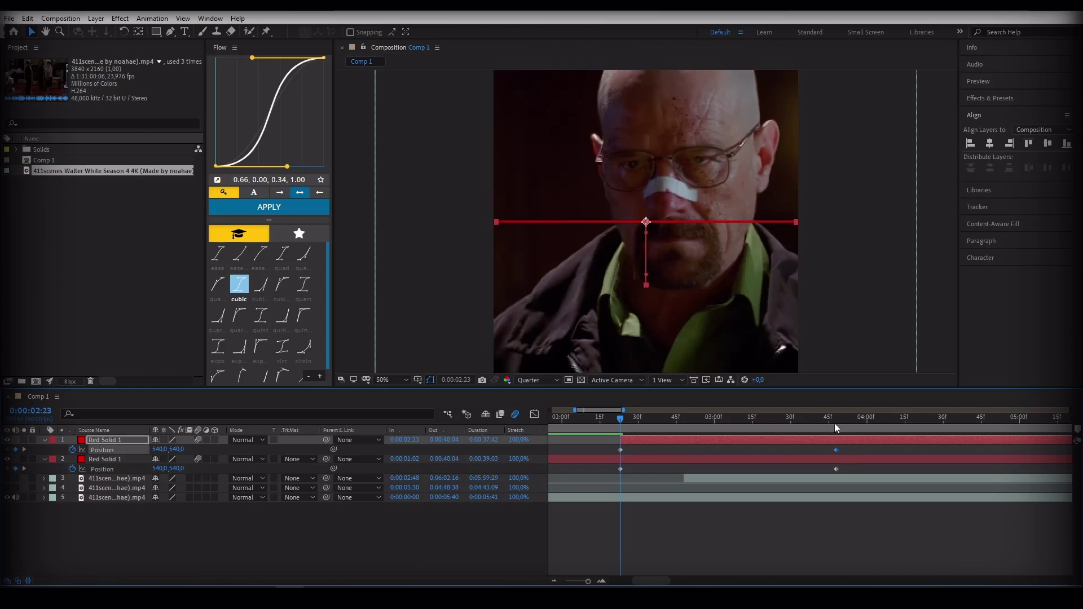
click(837, 422)
drag(172, 449, 129, 440)
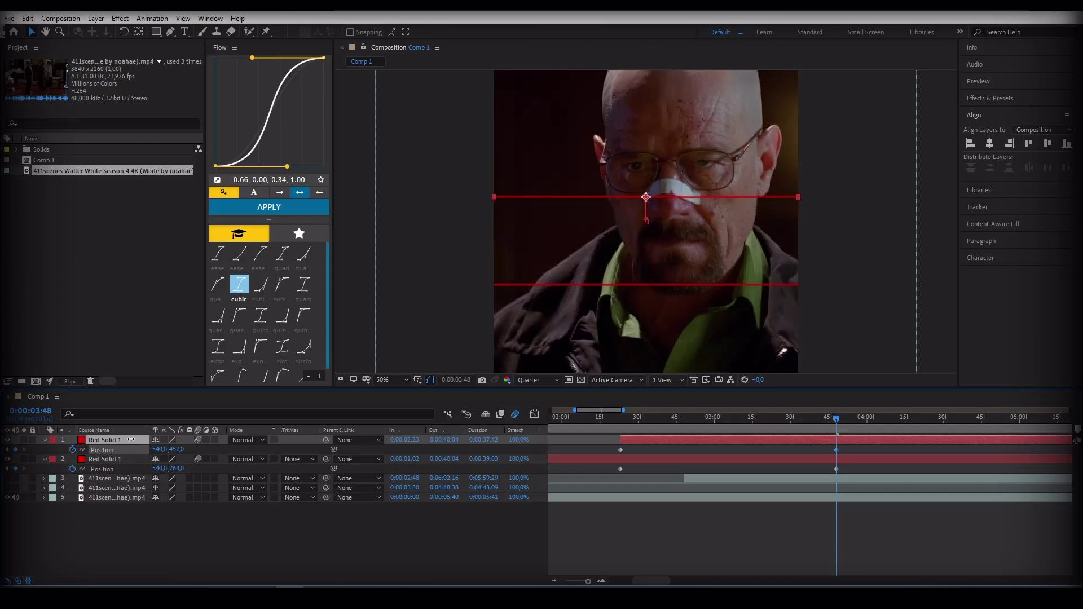
click(643, 422)
drag(662, 425, 824, 421)
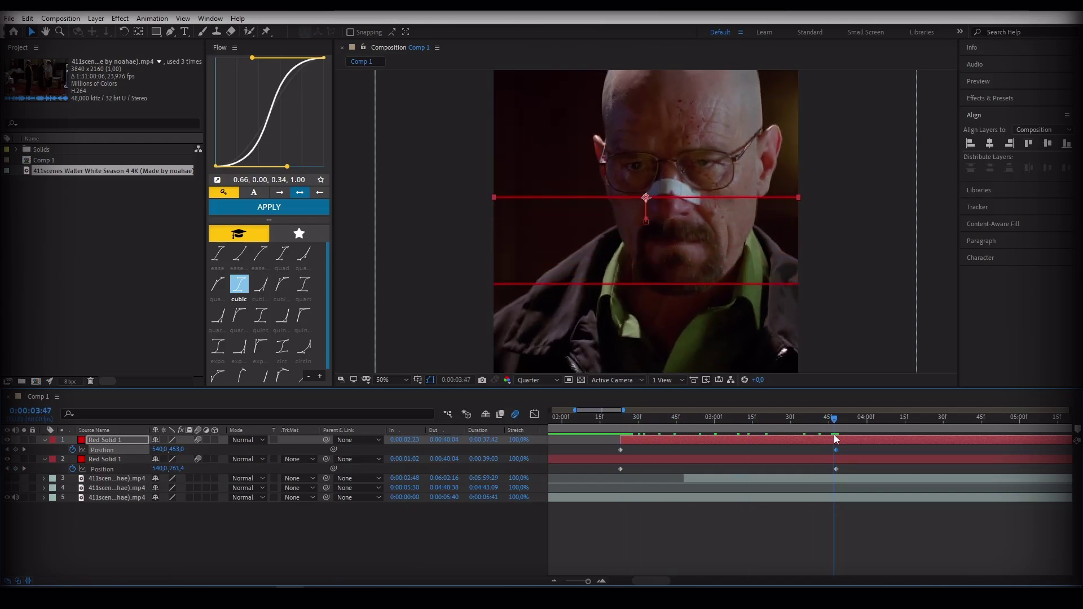
Step: Move both lines' end position keyframes to about 0:00:04:11 and apply the 0.66, 0.00, 0.34, 1.00 cubic easing to their position keyframes
drag(602, 446, 853, 509)
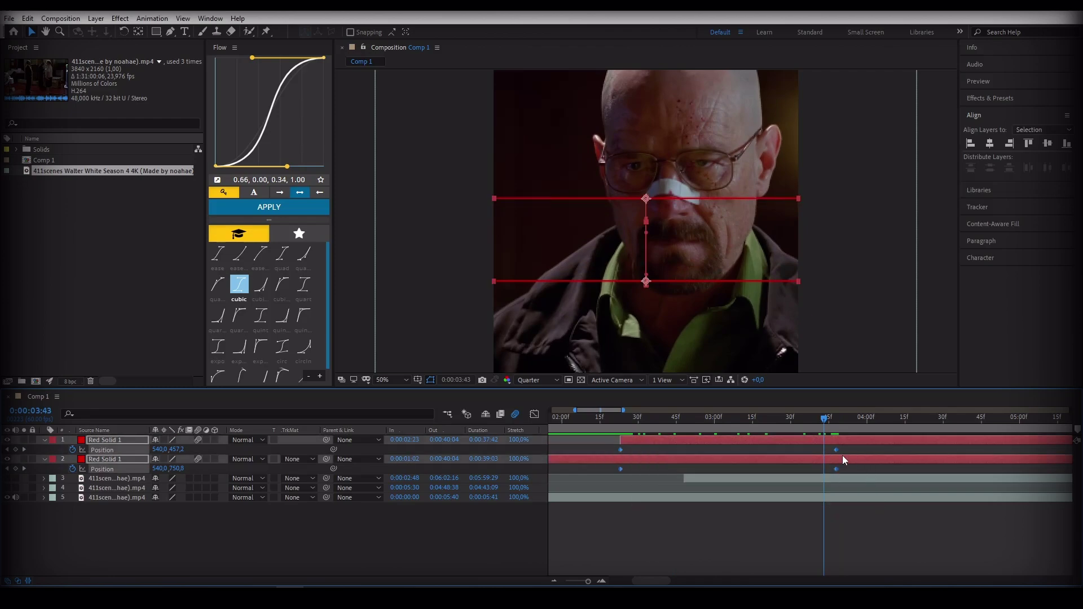
drag(836, 450, 896, 452)
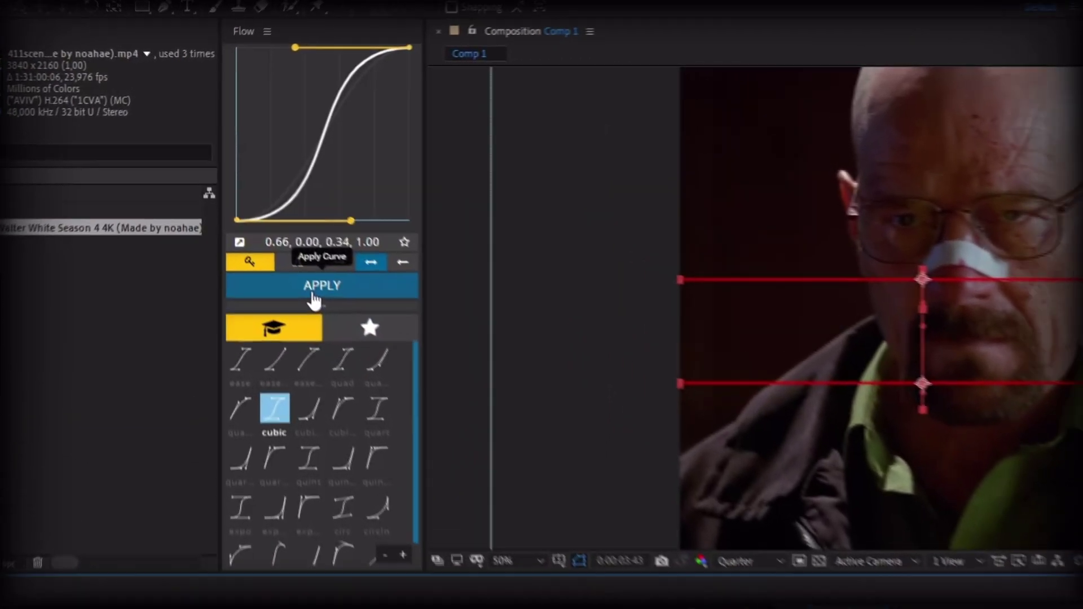
click(264, 211)
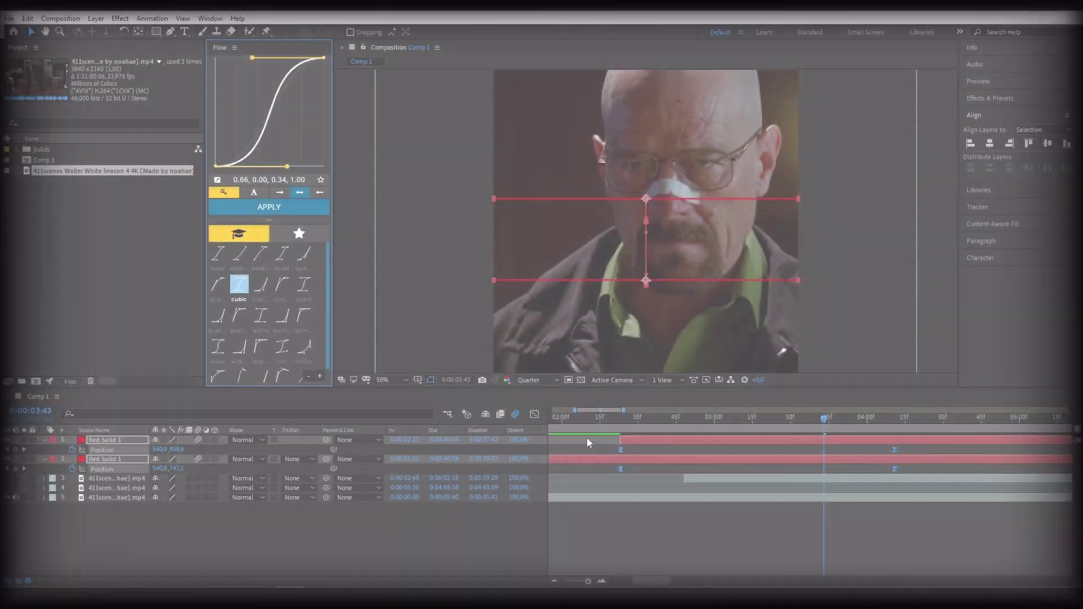
Step: Preview the two lines separating and extend their end position keyframes to 0:00:04:24
click(592, 419)
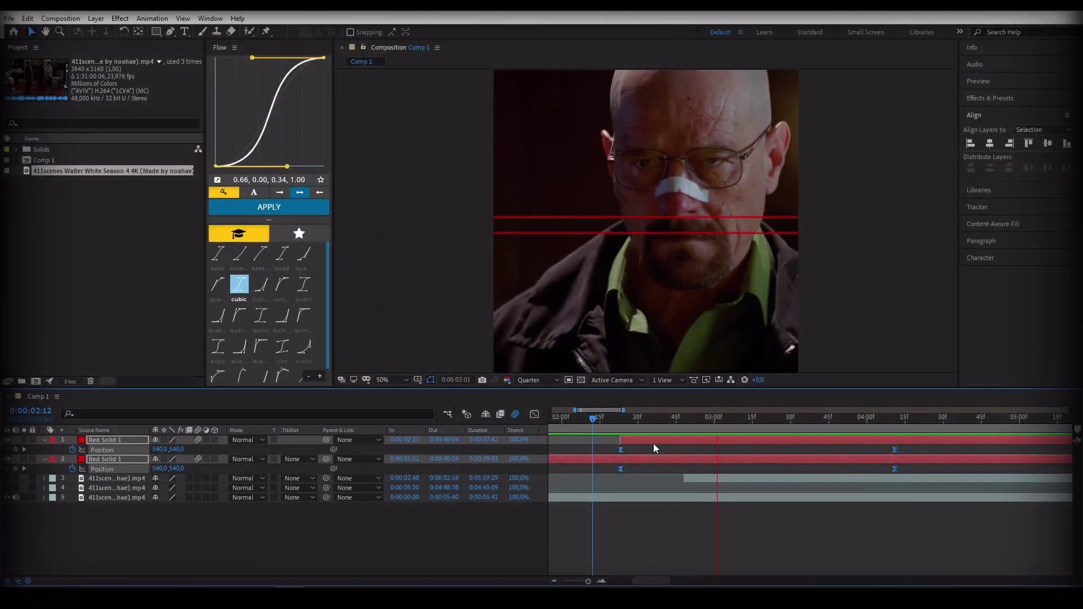
drag(614, 420, 633, 427)
drag(631, 427, 587, 427)
key(space)
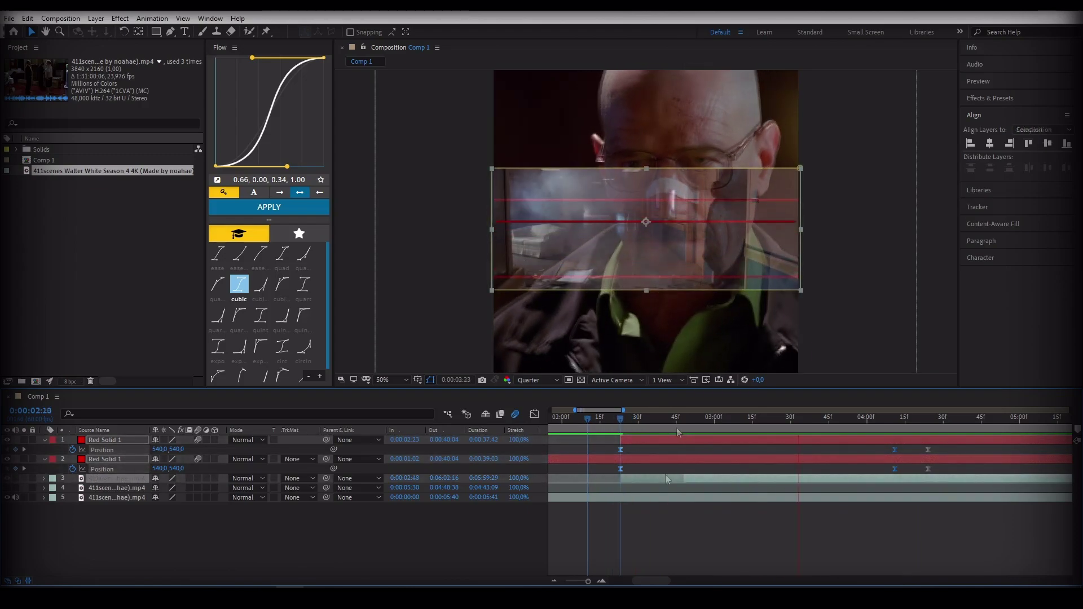
Step: Shift the hallway clip to start at 0:00:02:23 and center it vertically in the composition
drag(665, 475, 670, 474)
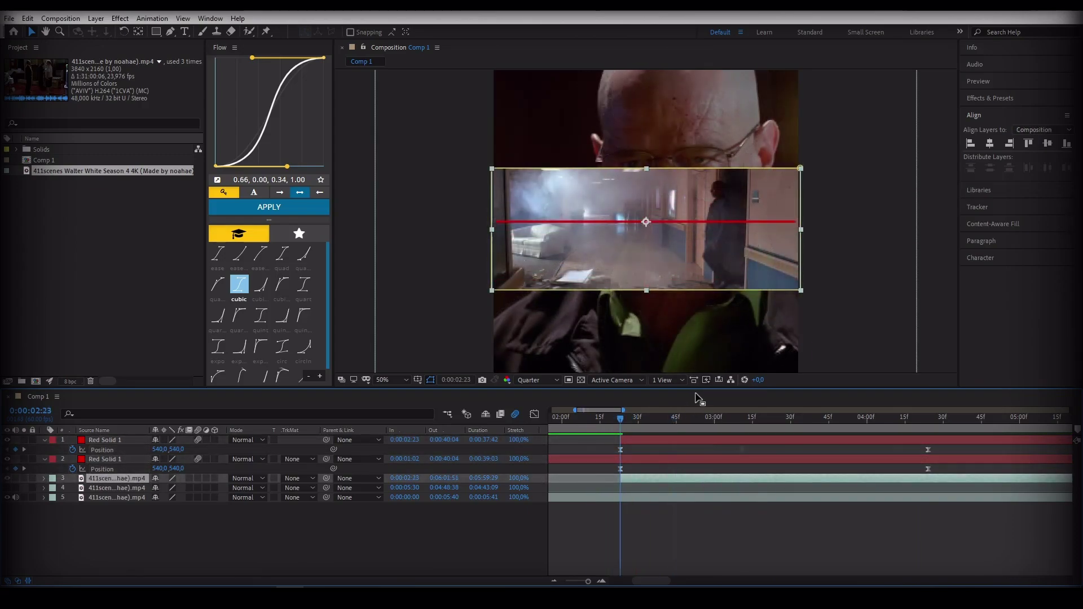
click(1048, 143)
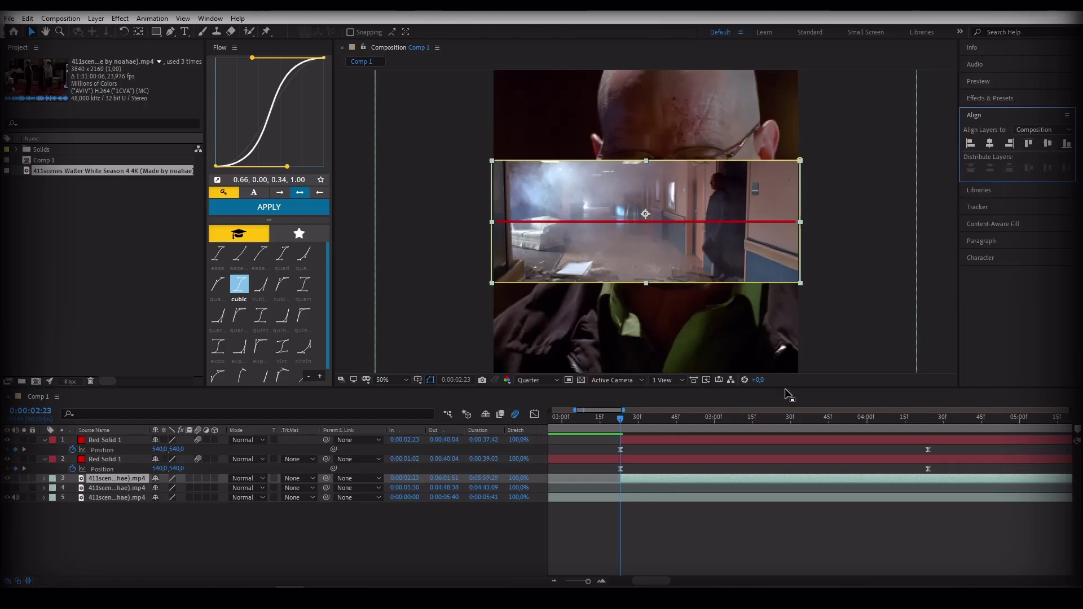
Step: At 0:00:04:24, set the lower line's position to 540, 756 and the upper line's to 540, 325, along the clip's edges
click(928, 427)
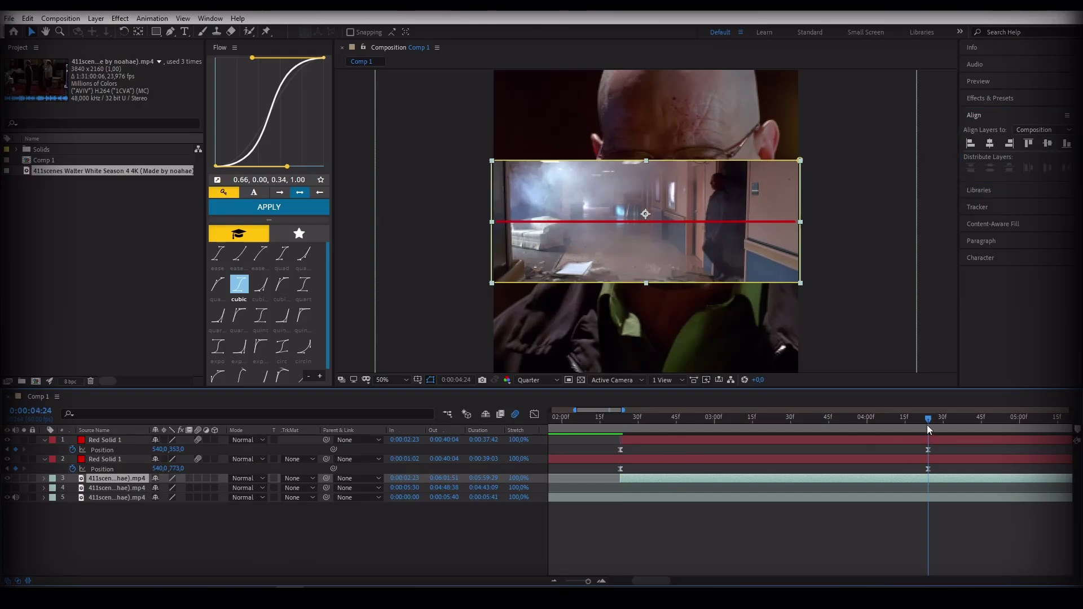
double_click(927, 469)
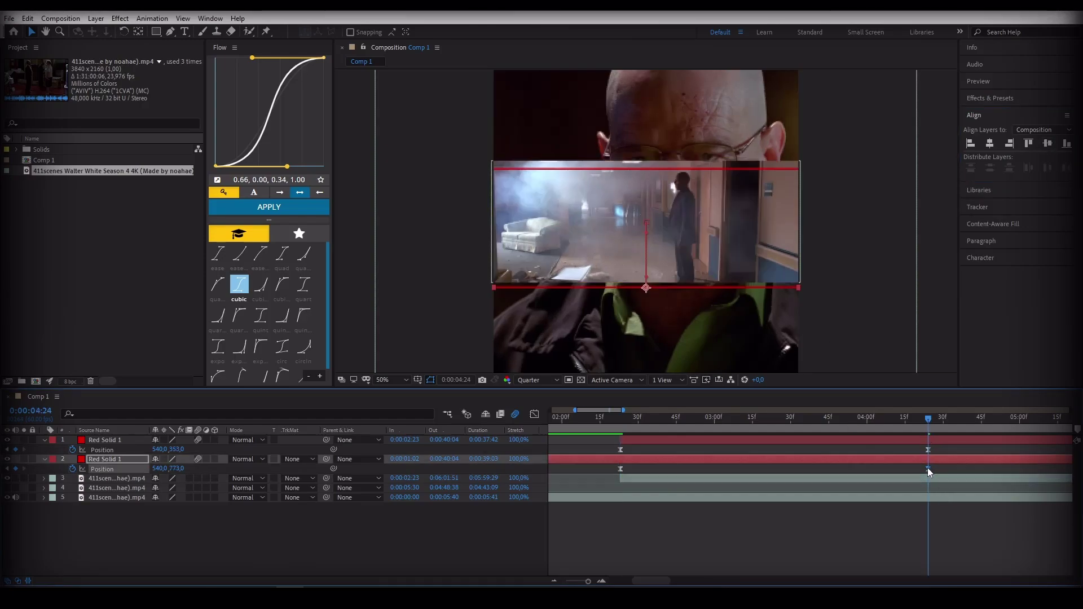
drag(607, 445, 587, 438)
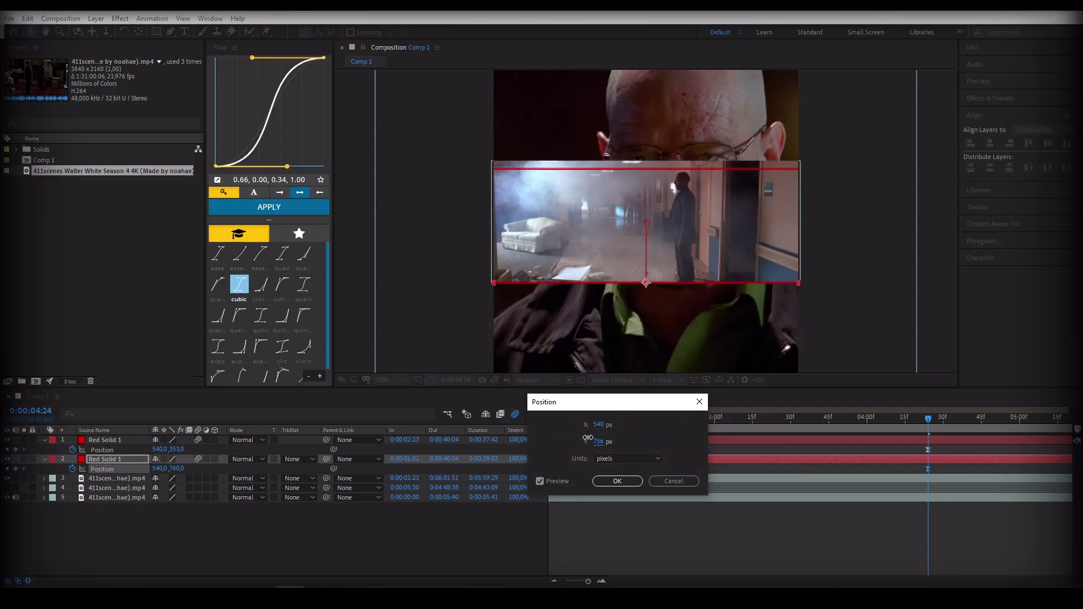
click(605, 481)
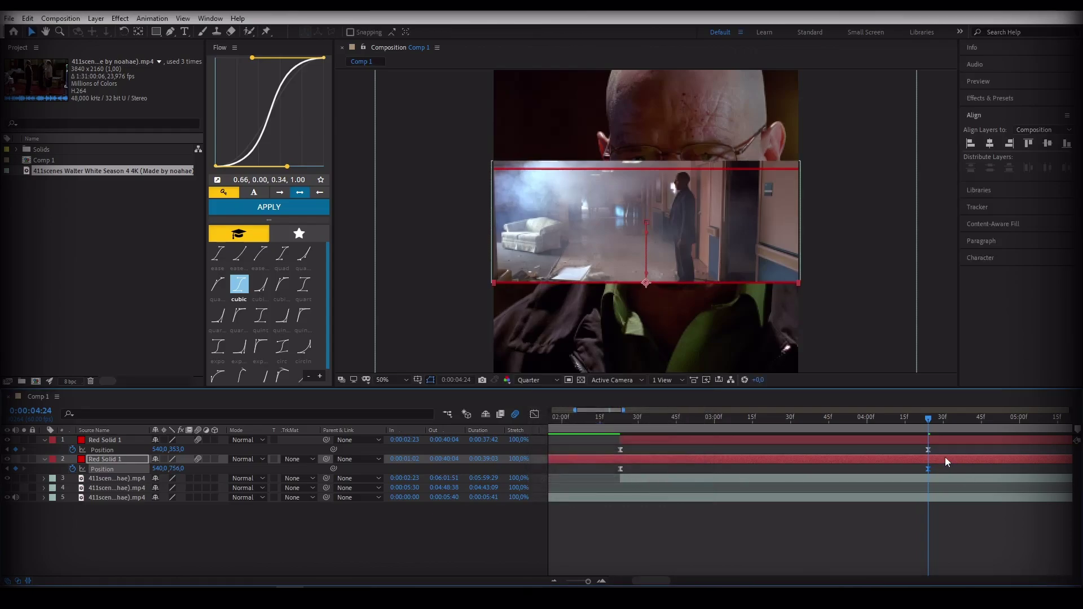
double_click(927, 449)
drag(605, 446, 579, 436)
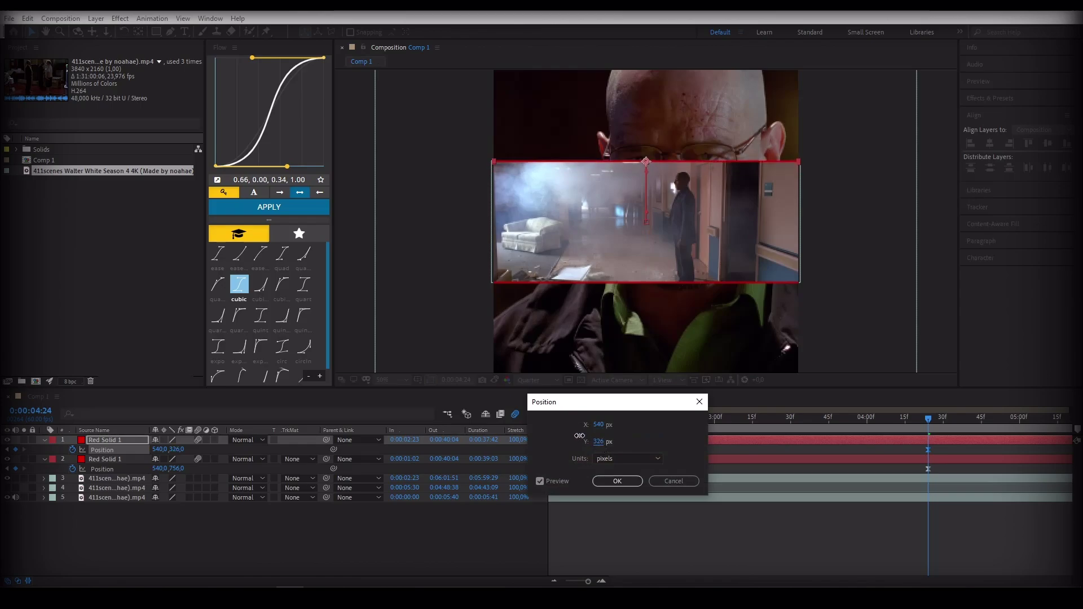
click(615, 483)
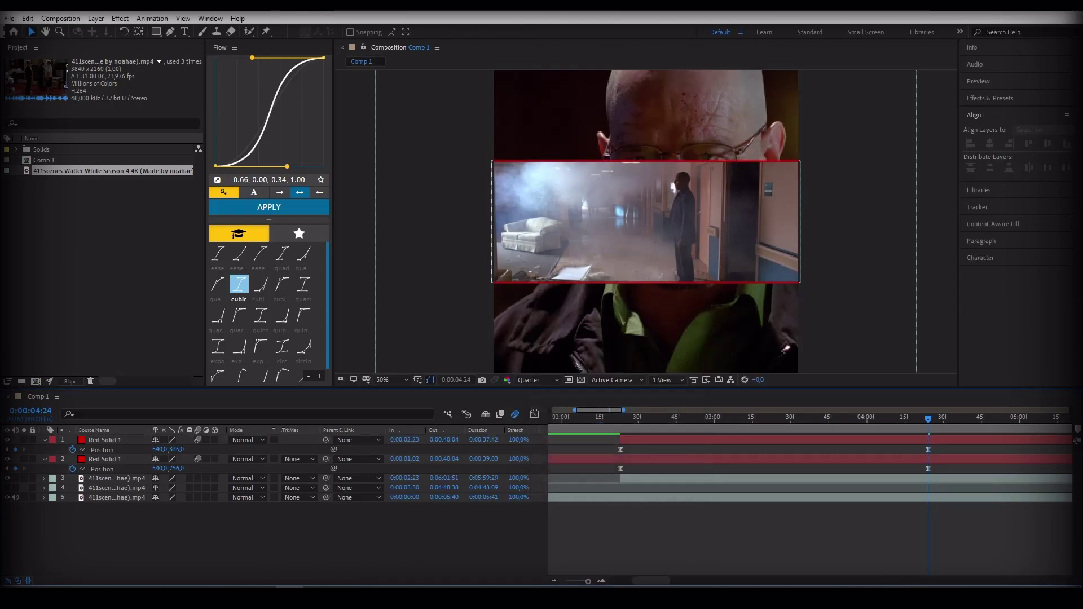
Step: Pre-compose the hallway clip at 0:00:02:23, moving all attributes and adjusting the composition duration to the layer's time span
drag(890, 417, 818, 421)
click(630, 477)
key(period)
key(i)
right_click(632, 479)
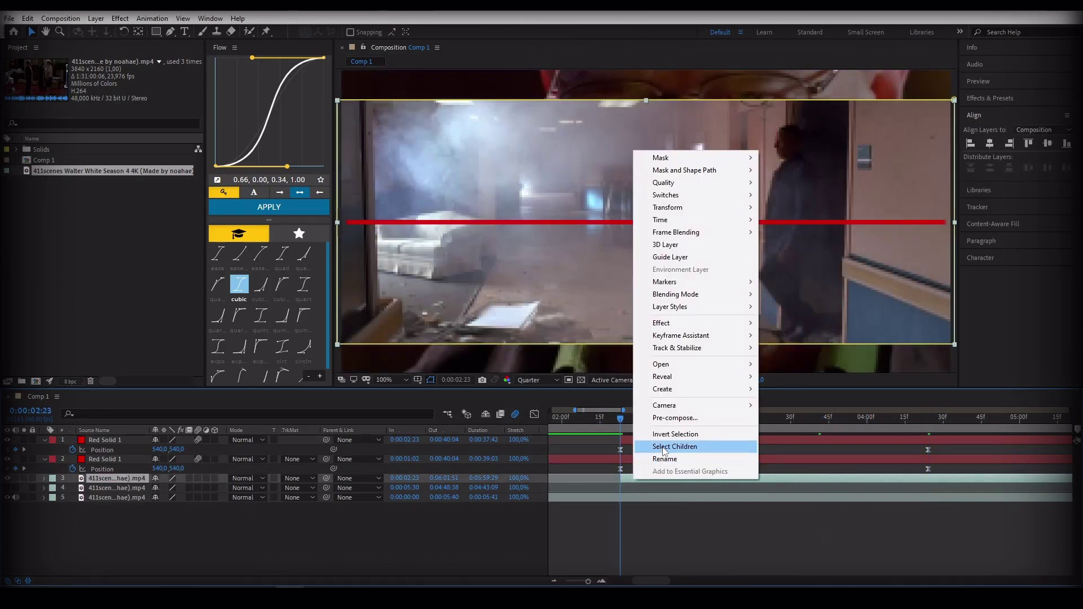
click(675, 418)
click(484, 310)
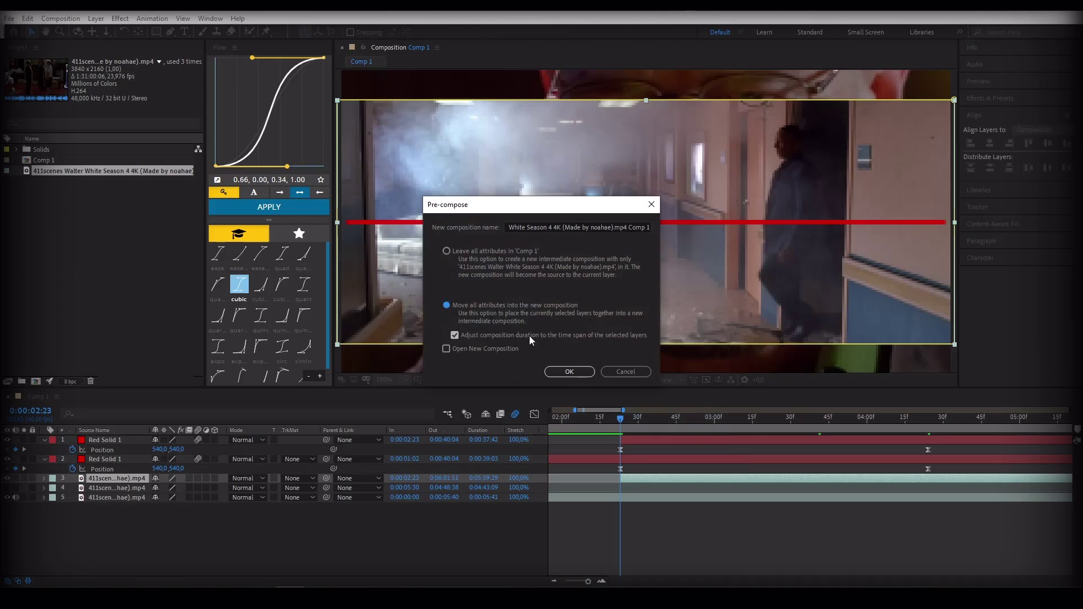
click(569, 371)
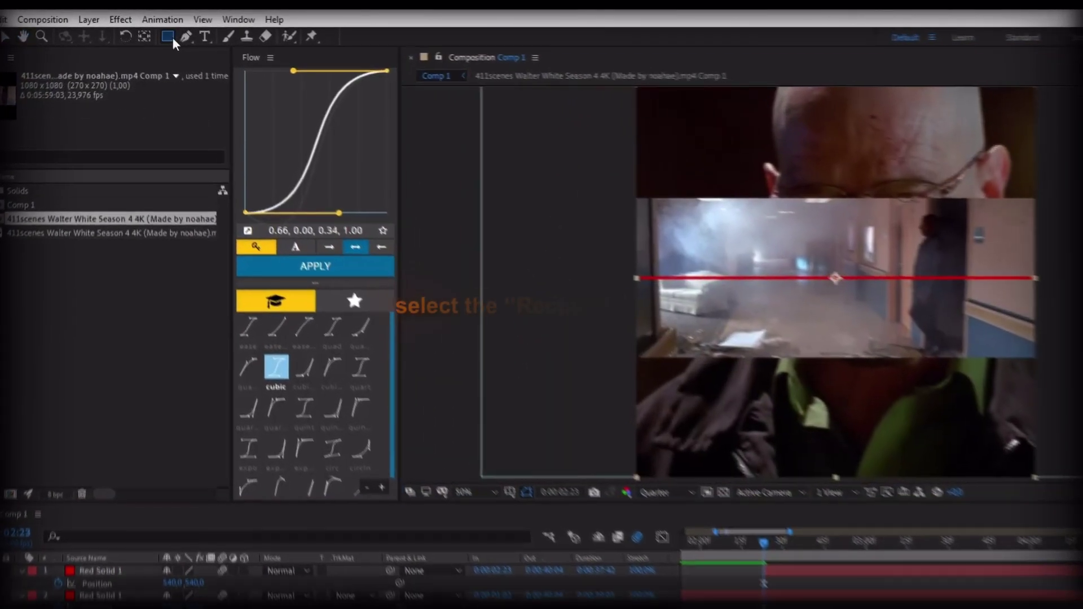
Step: Draw a rectangular mask over the pre-composed clip's lower half, extending it past the right side and fitting its bottom to the clip's edge
key(q)
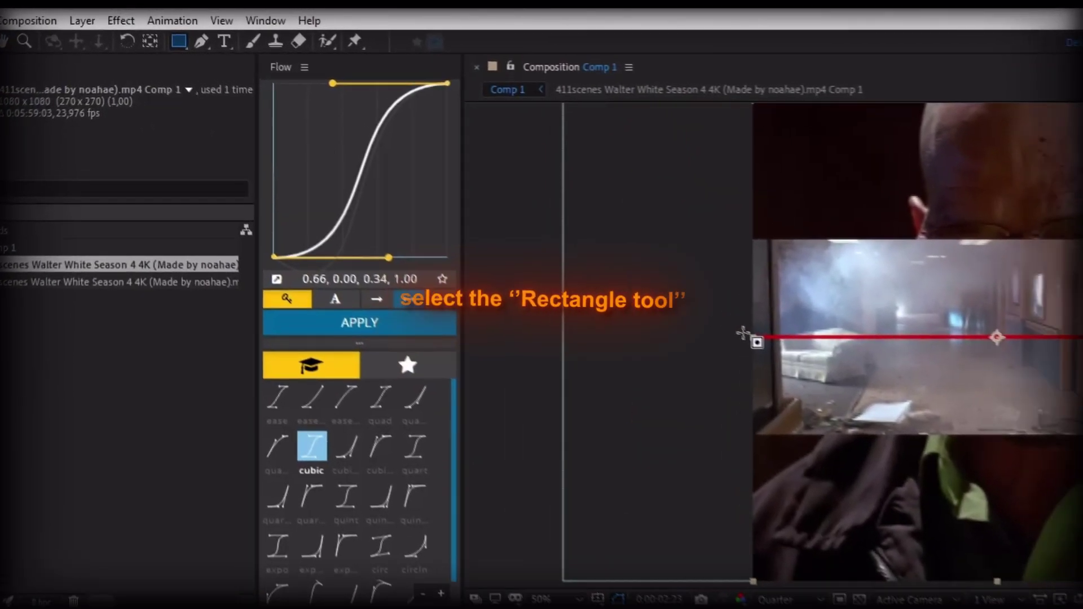
scroll(741, 334, up, 1)
key(space)
drag(661, 330, 903, 343)
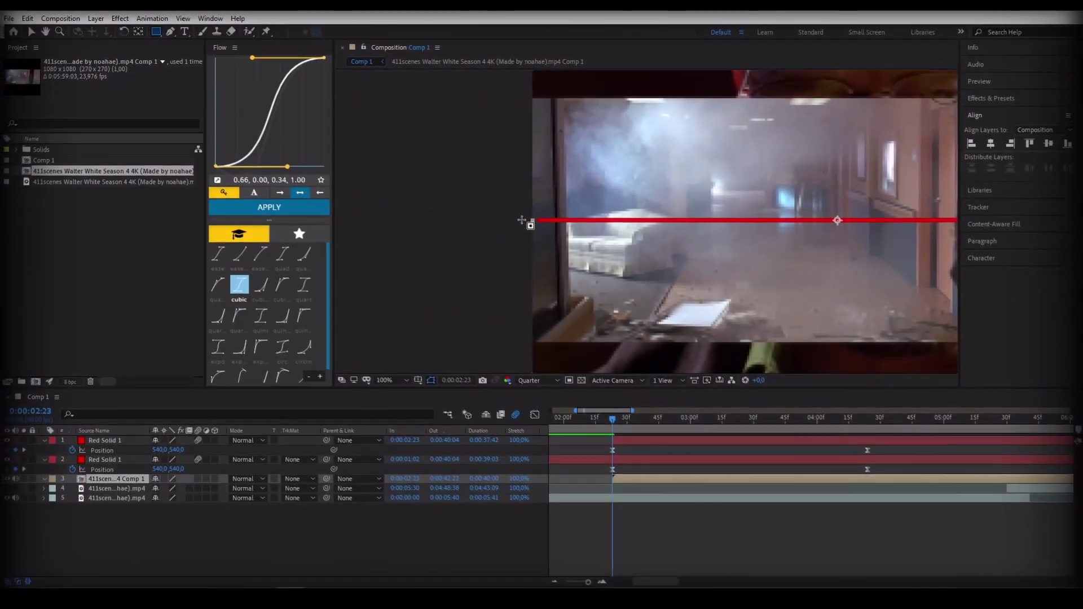
drag(521, 219, 959, 348)
drag(1080, 349, 1082, 348)
key(space)
drag(948, 313, 726, 316)
key(v)
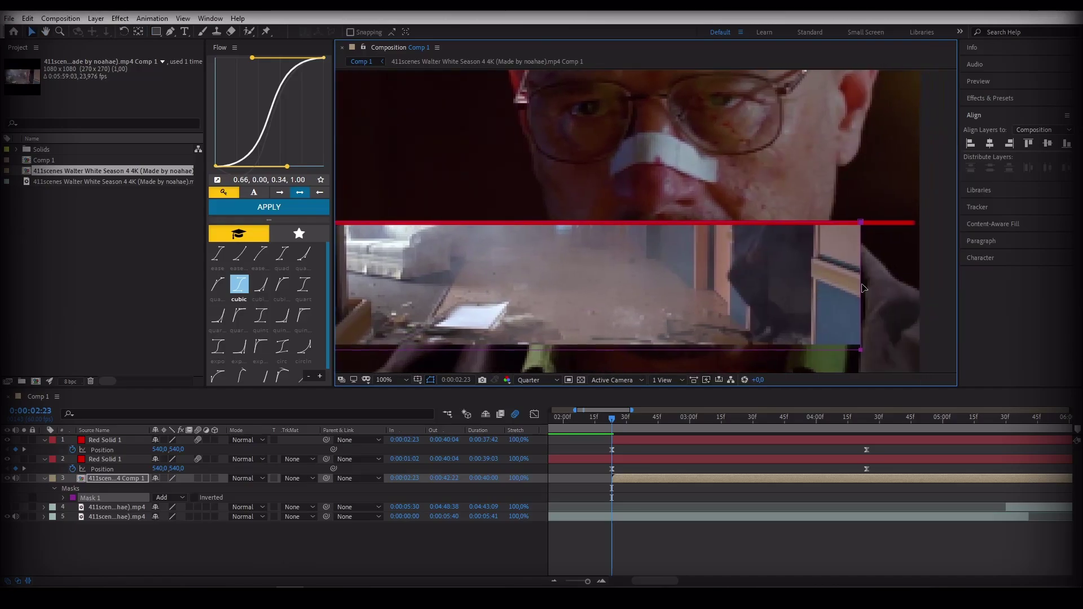
drag(861, 288, 928, 288)
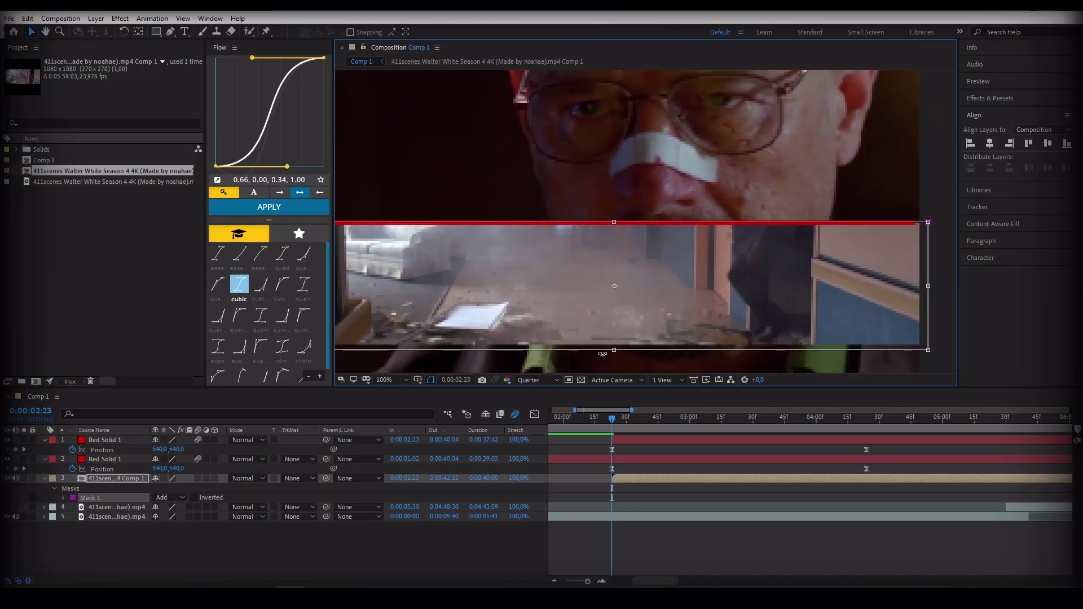
drag(614, 351, 615, 346)
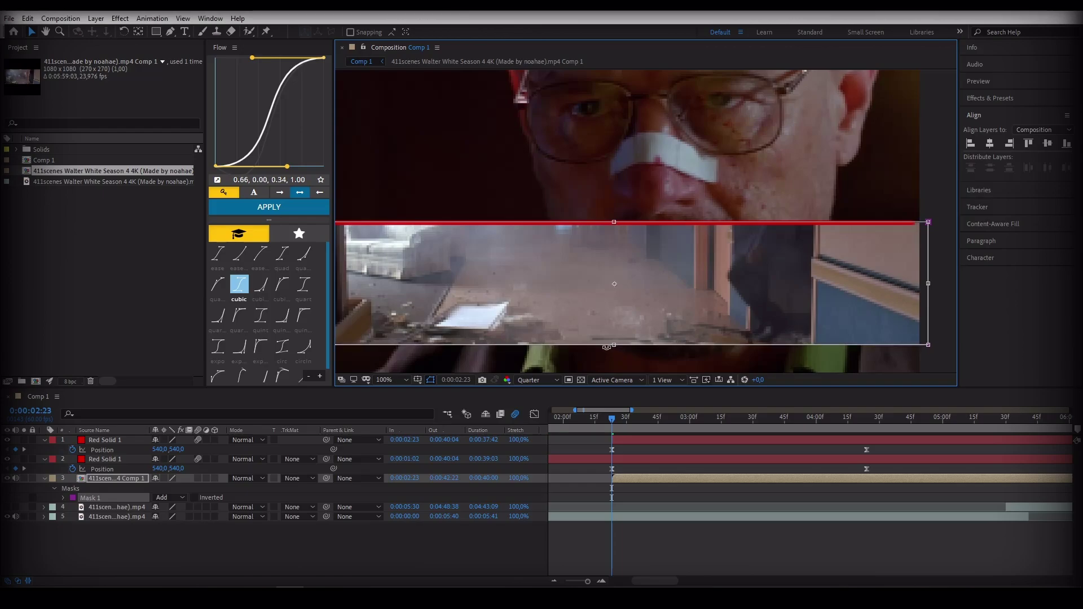
Step: Try inverting the clip's mask and restore it to non-inverted
click(625, 483)
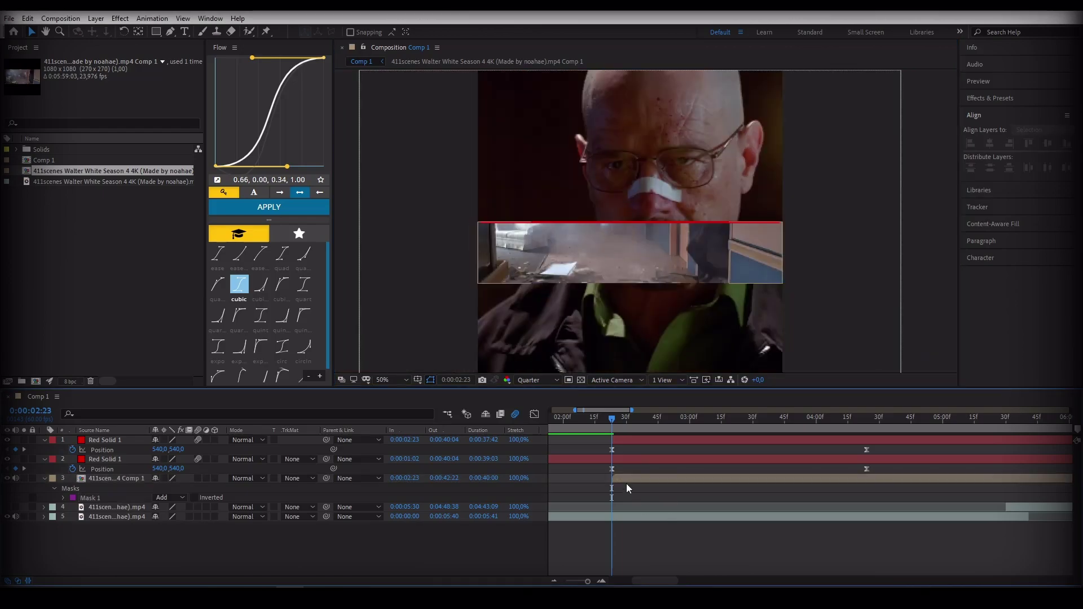
click(195, 498)
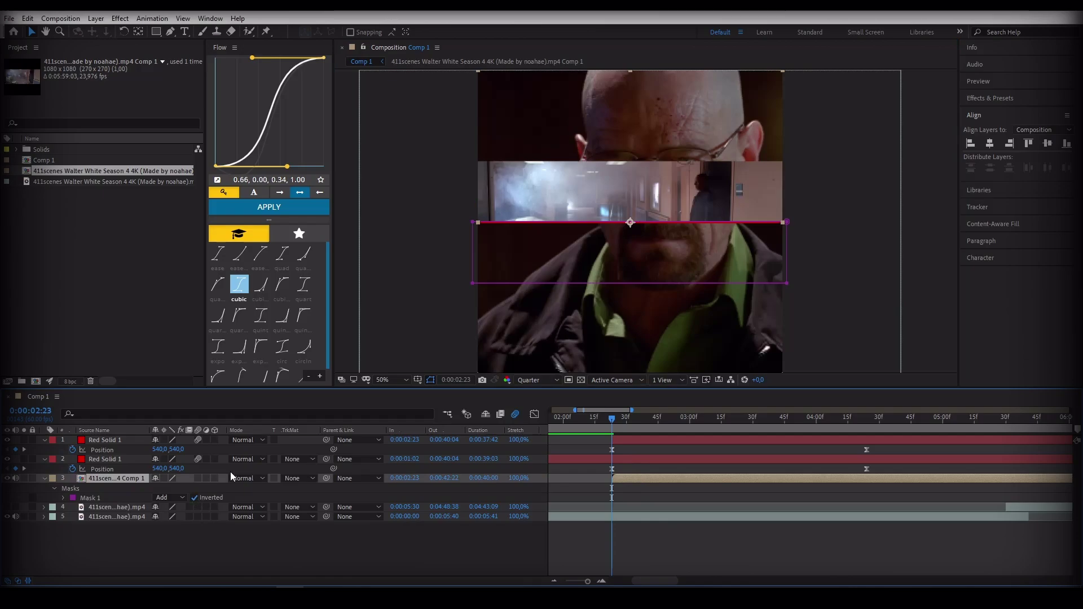
click(195, 497)
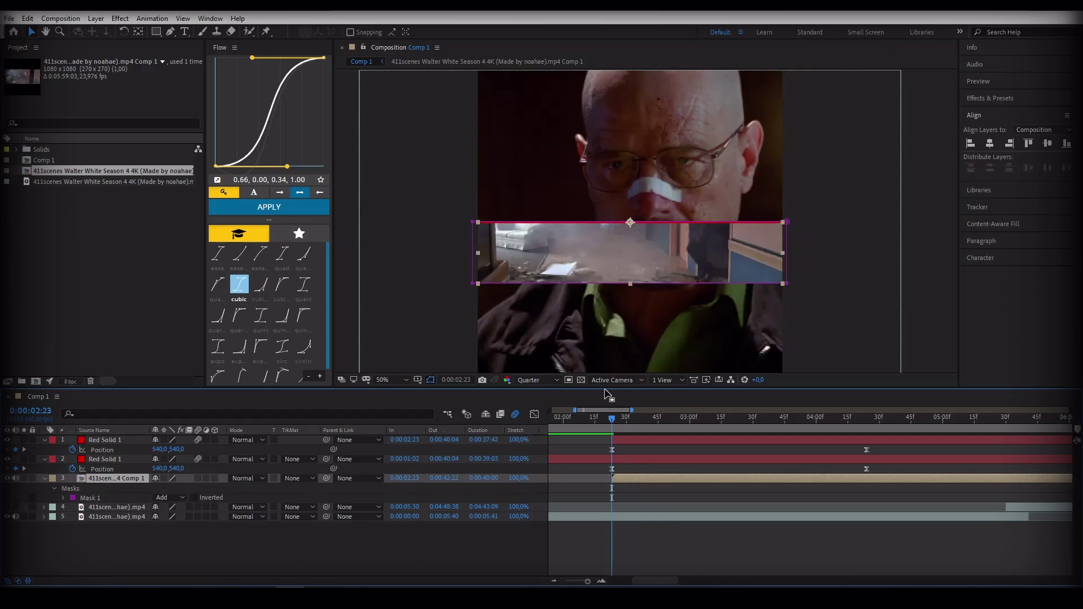
Step: Collapse the mask's bottom edge up onto the red line and keyframe its Mask Path at 0:00:02:23
click(632, 284)
double_click(632, 284)
drag(630, 283, 630, 223)
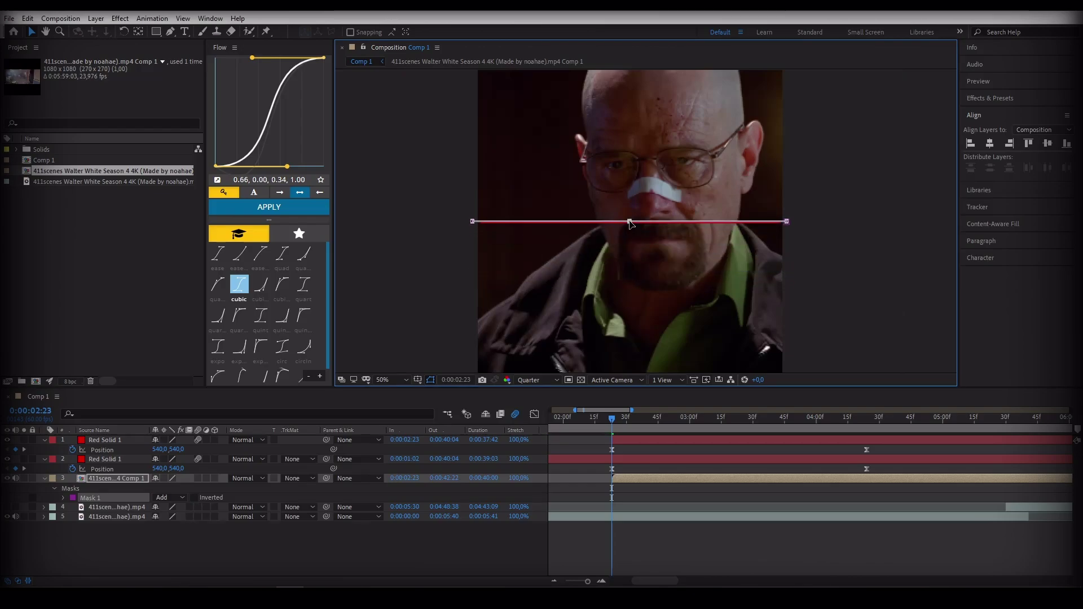
scroll(630, 226, up, 2)
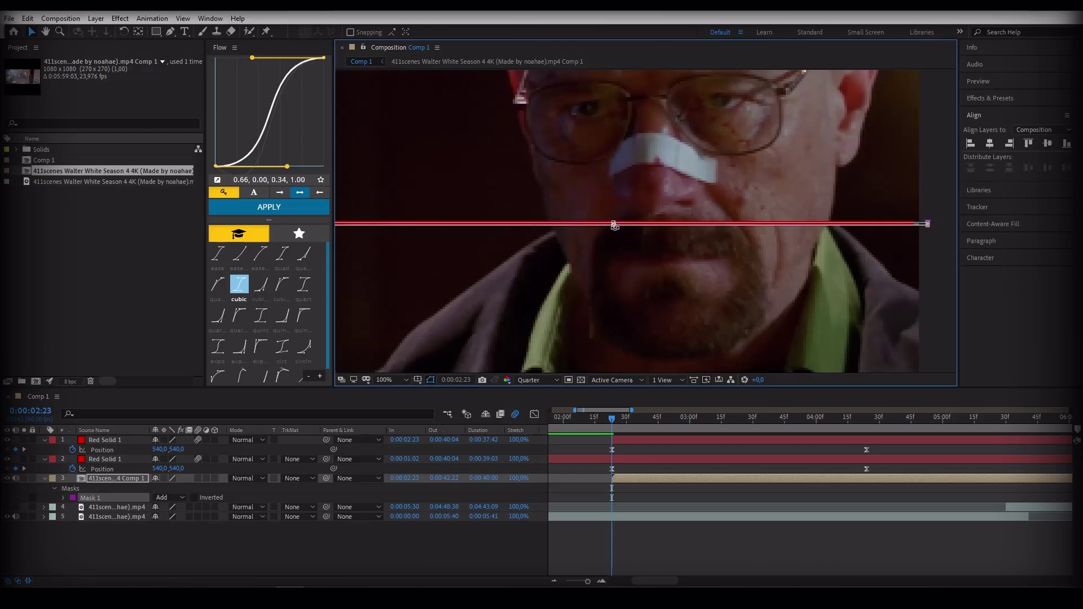
scroll(612, 239, up, 2)
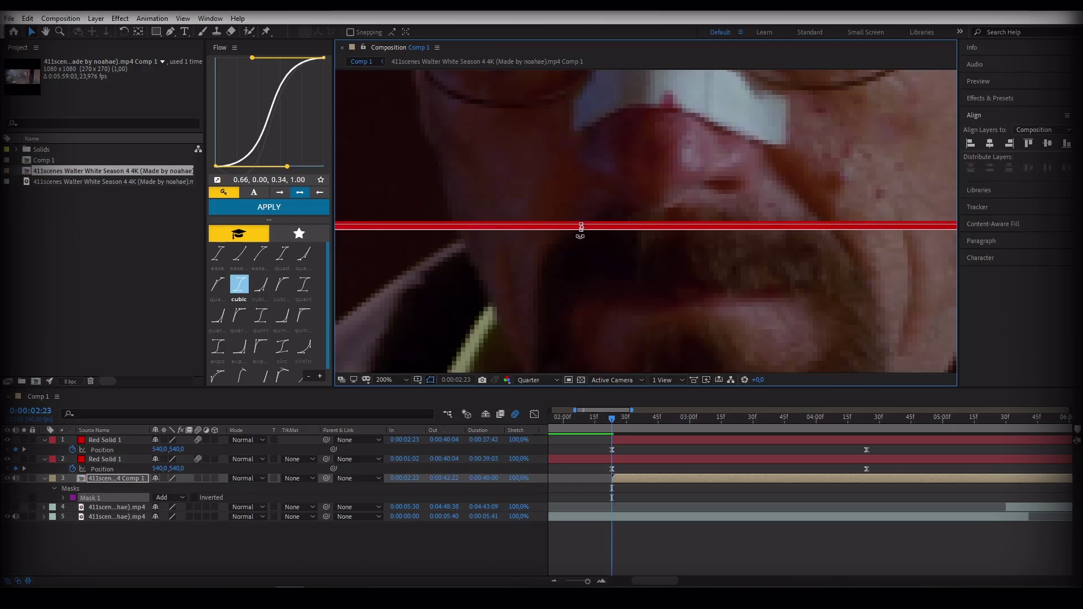
double_click(581, 230)
click(581, 228)
key(alt+shift+m)
Step: At 0:00:04:24, stretch the mask's bottom edge down to the lower red line to keyframe the lower half's reveal
click(868, 426)
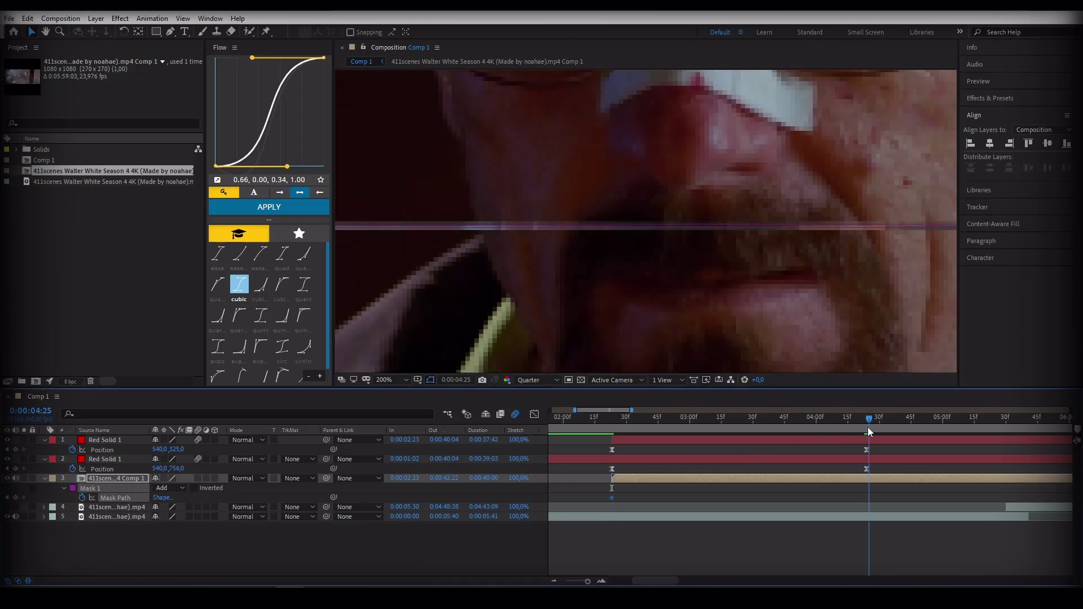
key(Page_Up)
click(861, 475)
click(608, 228)
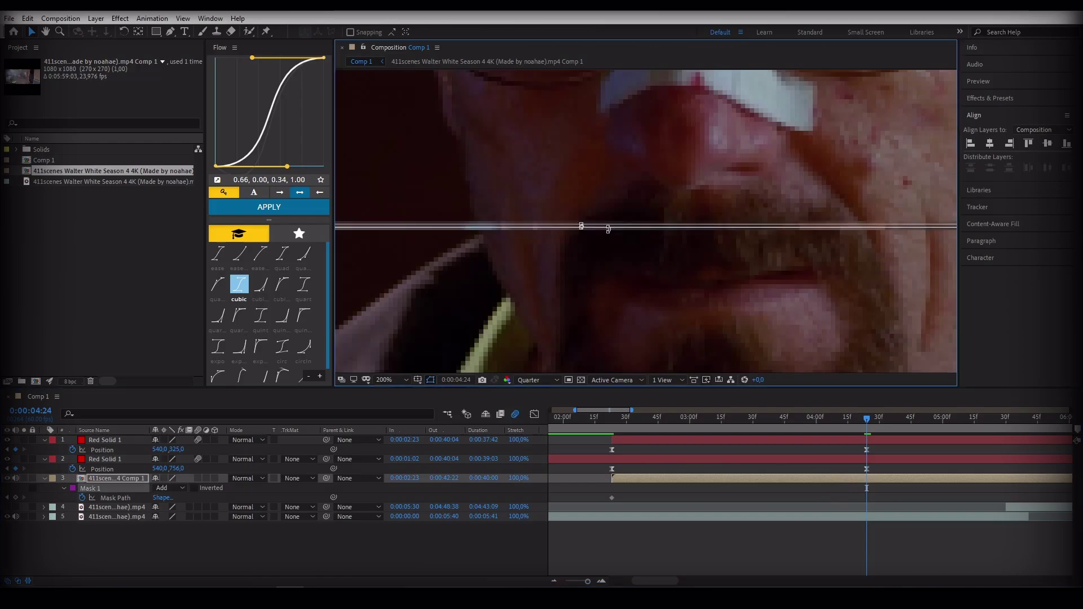
scroll(582, 228, up, 2)
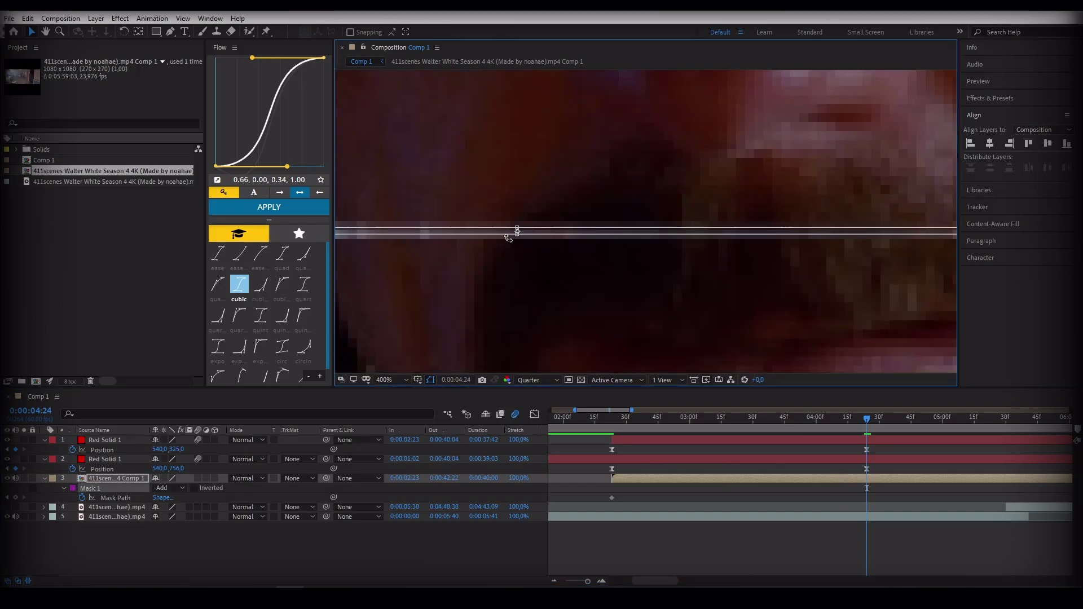
scroll(508, 237, up, 1)
drag(388, 246, 387, 303)
scroll(515, 282, down, 2)
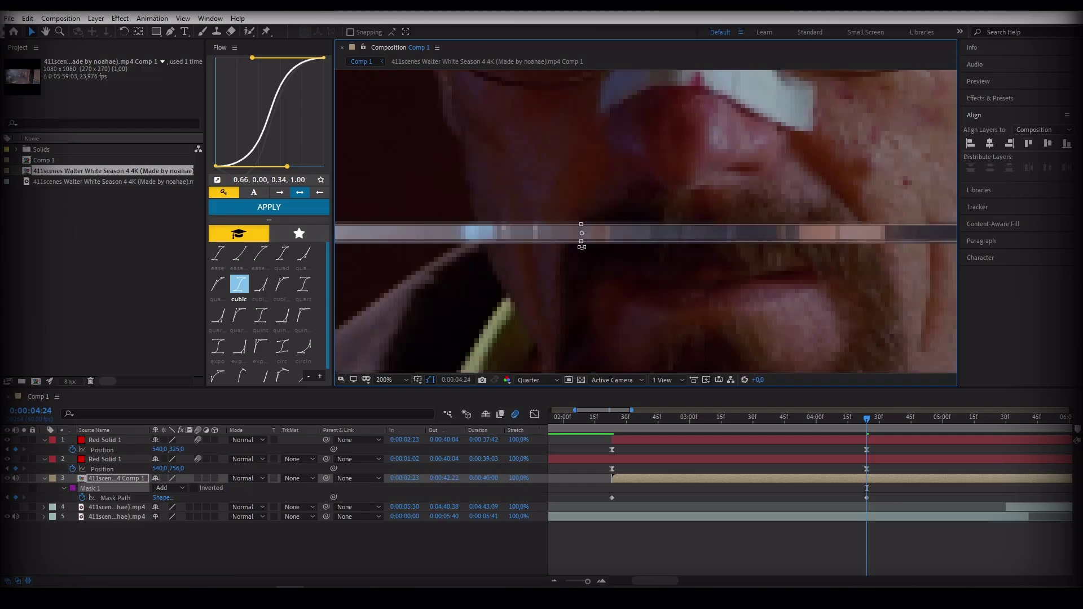
drag(581, 243, 582, 366)
scroll(587, 226, down, 1)
key(h)
mouse_move(616, 303)
mouse_down()
mouse_move(622, 274)
mouse_move(623, 320)
mouse_up()
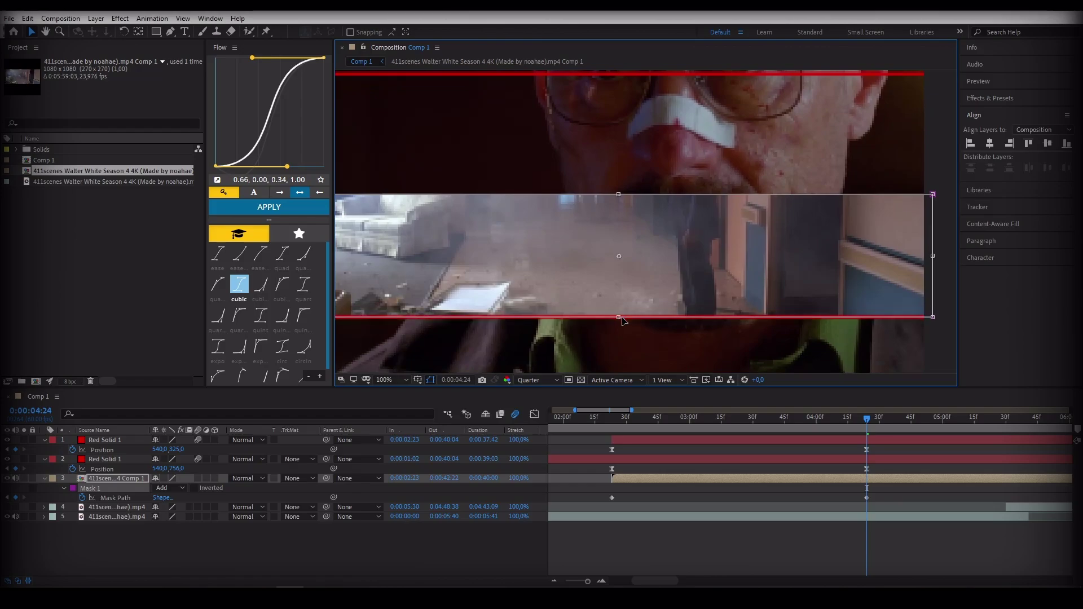
Step: Apply the 0.66, 0.00, 0.34, 1.00 easing to both Mask Path keyframes and scrub through the lower half's reveal
scroll(636, 265, down, 1)
drag(884, 502, 604, 509)
click(269, 207)
drag(615, 424, 671, 431)
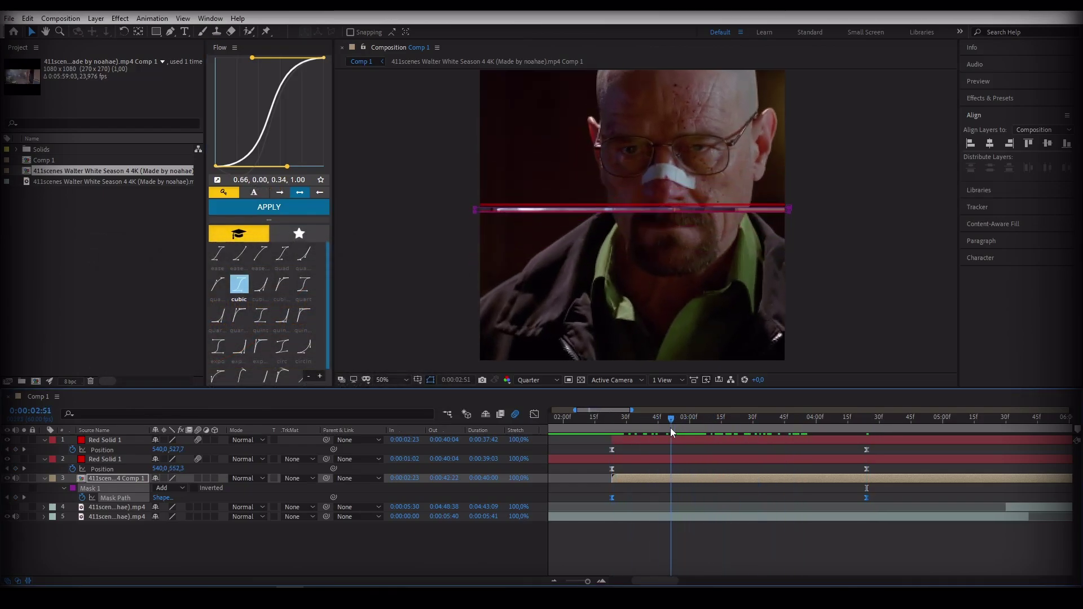
key(j)
Step: At 0:00:02:23, draw a second rectangular mask over the pre-composed clip's upper half, from the red line to above its top edge
click(654, 486)
click(648, 478)
scroll(522, 226, up, 1)
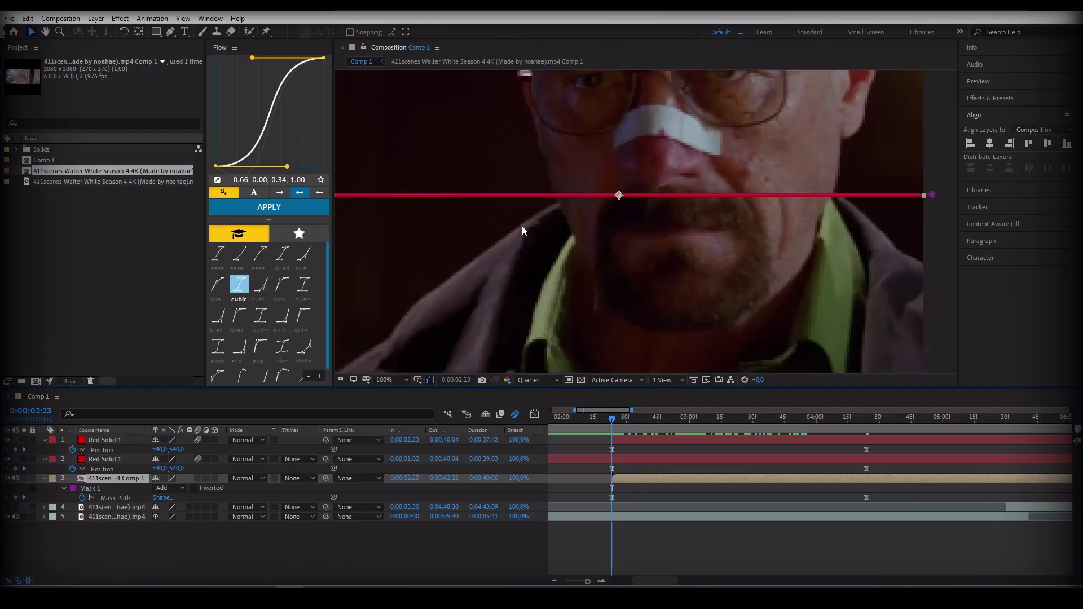
key(comma)
click(154, 32)
scroll(462, 206, up, 1)
drag(459, 206, 619, 234)
key(v)
click(155, 32)
drag(460, 224, 1025, 91)
key(h)
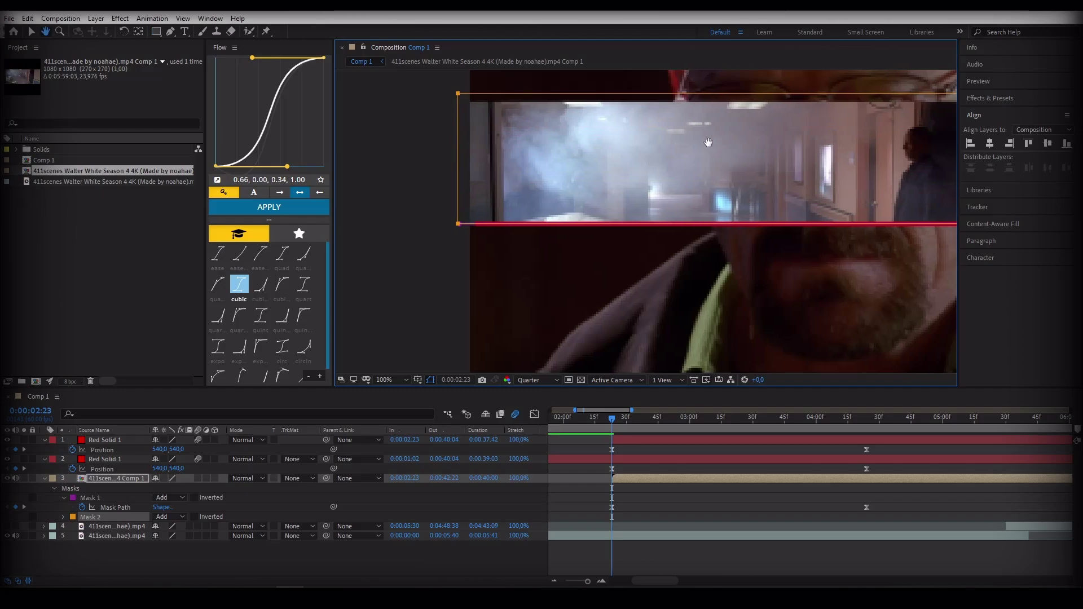
Step: Collapse the second mask's top edge down onto the red line and keyframe its Mask Path at 0:00:02:23
drag(929, 133, 754, 147)
drag(858, 168, 914, 175)
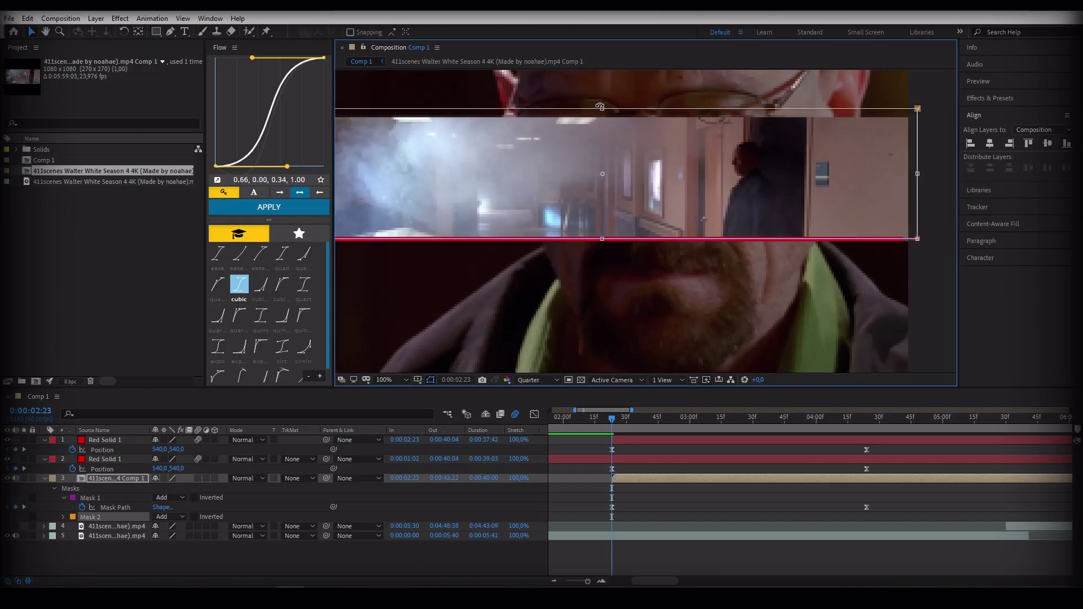
drag(603, 108, 604, 240)
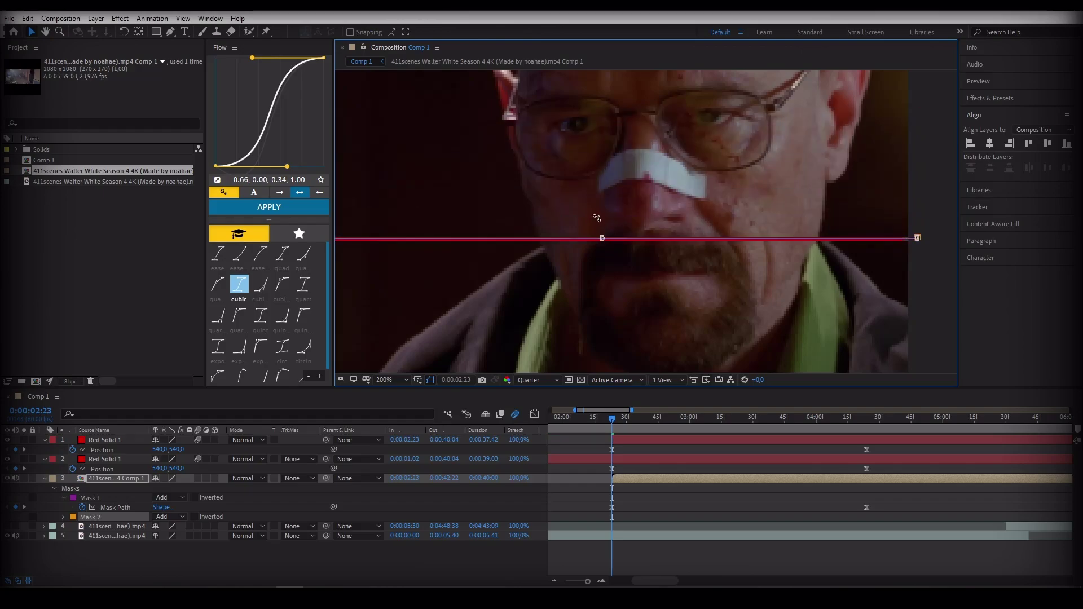
scroll(597, 217, up, 2)
key(u)
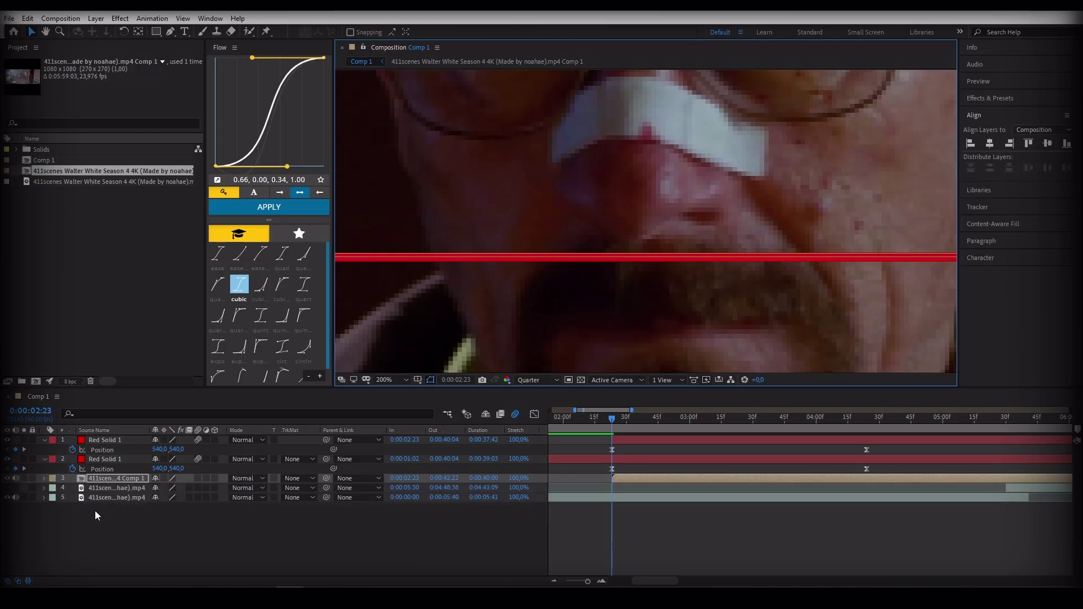
key(m)
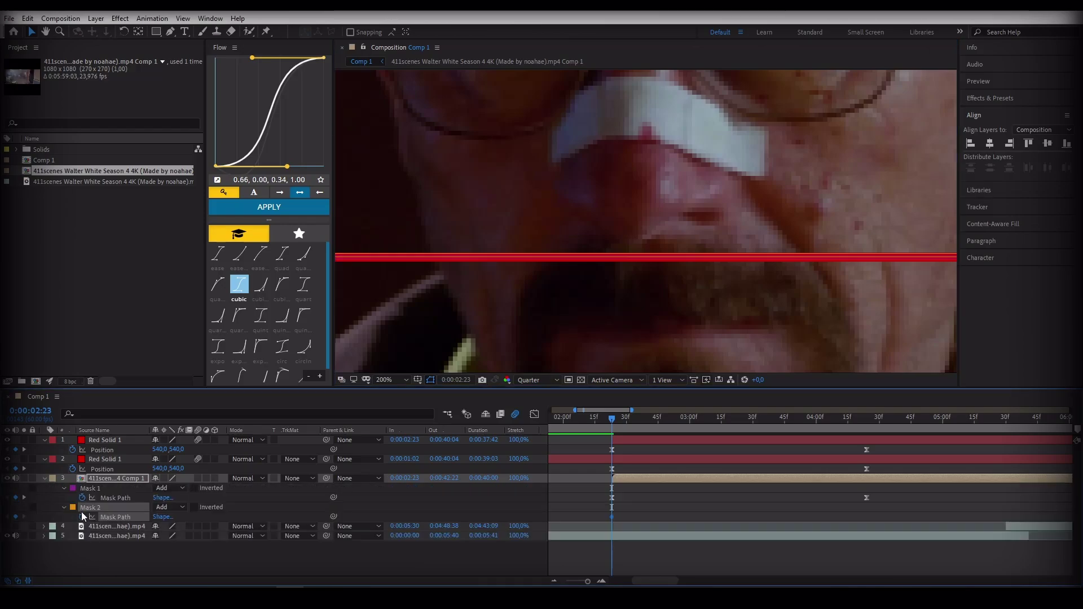
Step: At 0:00:04:24, stretch the second mask's top edge up to the upper red line to keyframe the upper half's reveal
drag(671, 420, 868, 432)
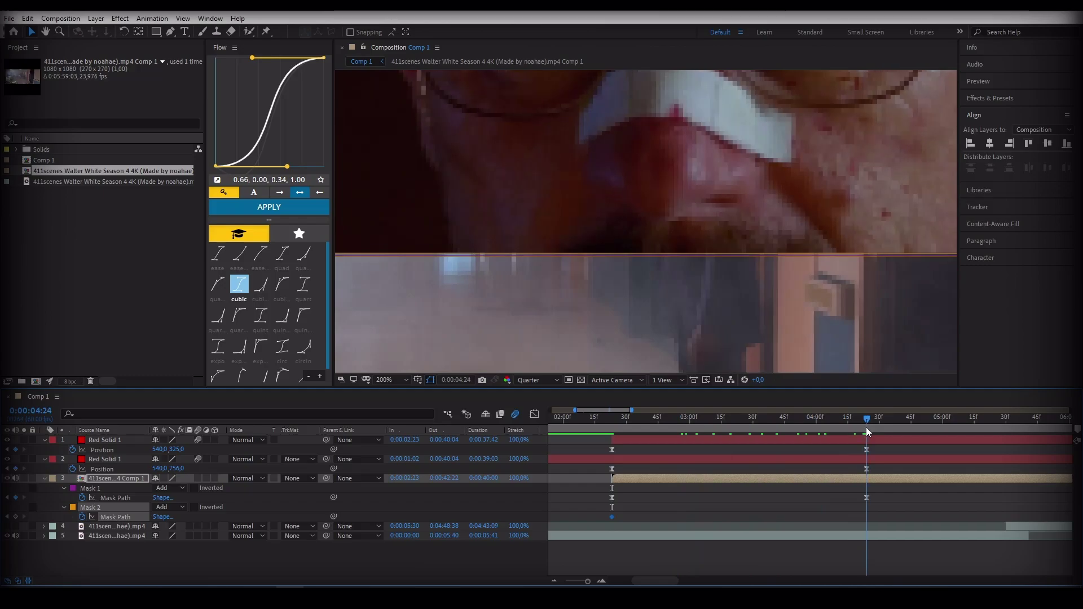
click(878, 480)
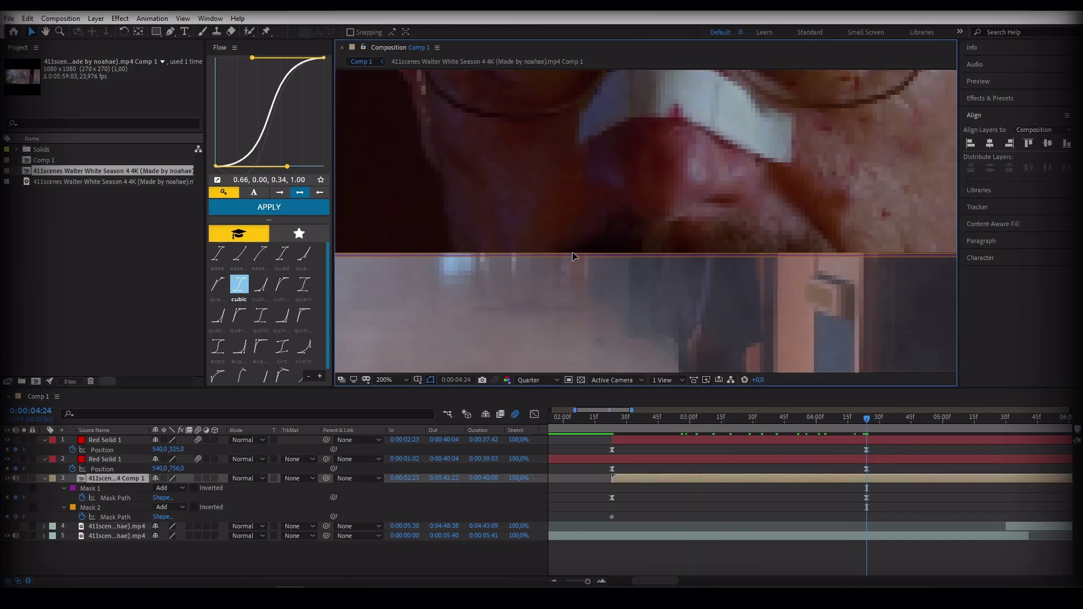
click(562, 256)
scroll(563, 255, up, 2)
drag(472, 288, 473, 169)
scroll(517, 197, down, 2)
drag(603, 207, 614, 121)
scroll(697, 220, down, 1)
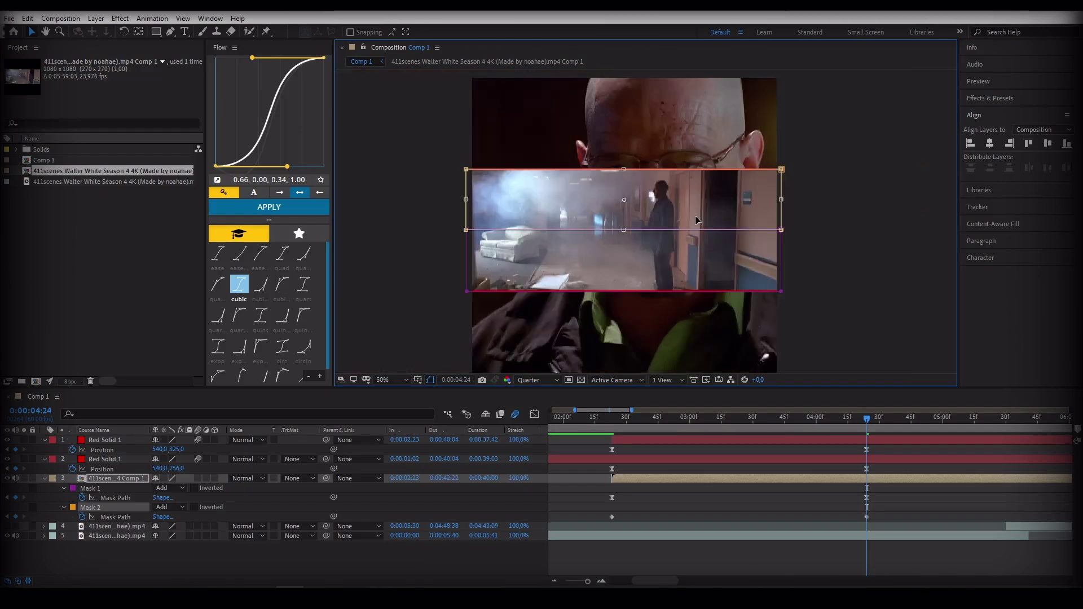
Step: Apply the 0.66, 0.00, 0.34, 1.00 easing to the second mask's Mask Path keyframes and preview the full reveal
drag(890, 513, 692, 522)
drag(587, 522, 573, 522)
click(269, 207)
drag(607, 424, 708, 417)
click(649, 476)
key(space)
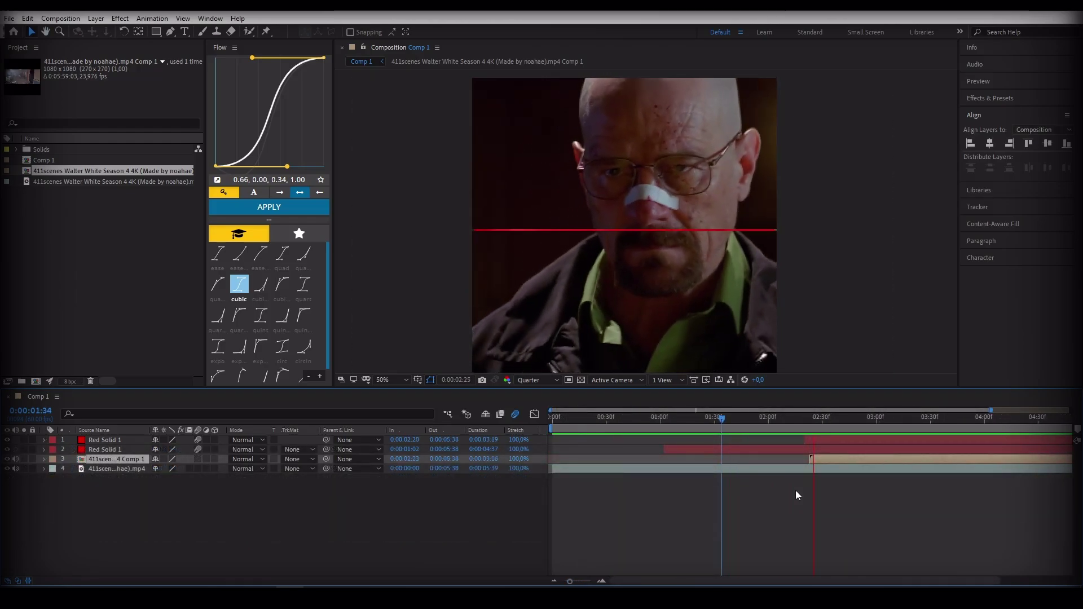
click(807, 419)
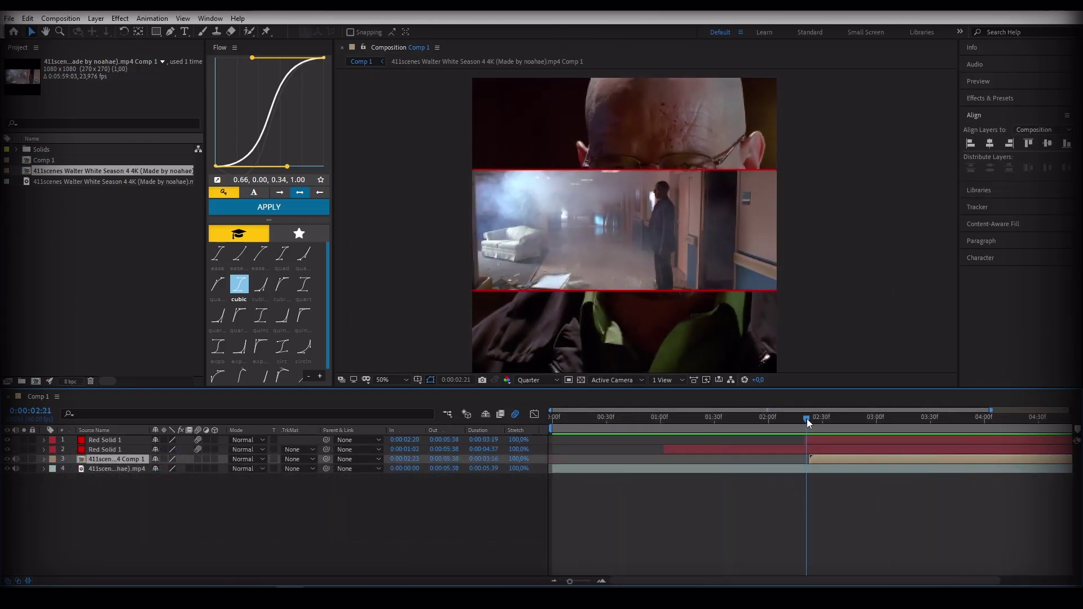
Step: Create a 1080 x 1080 px solid in black (000000) above the other layers and start it at 0:00:01:42
right_click(502, 499)
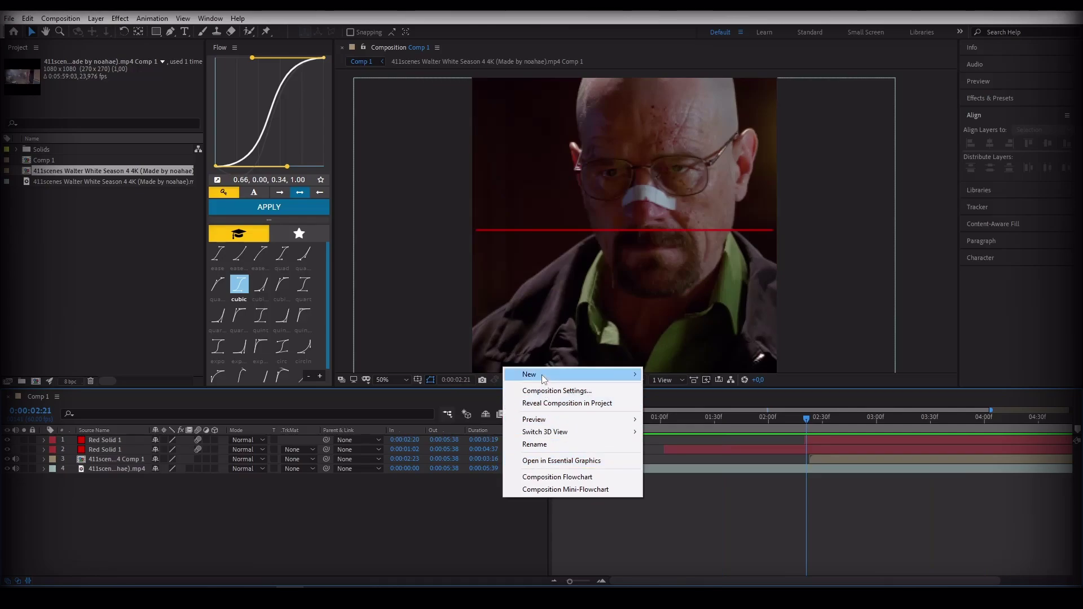
mouse_move(543, 377)
click(669, 404)
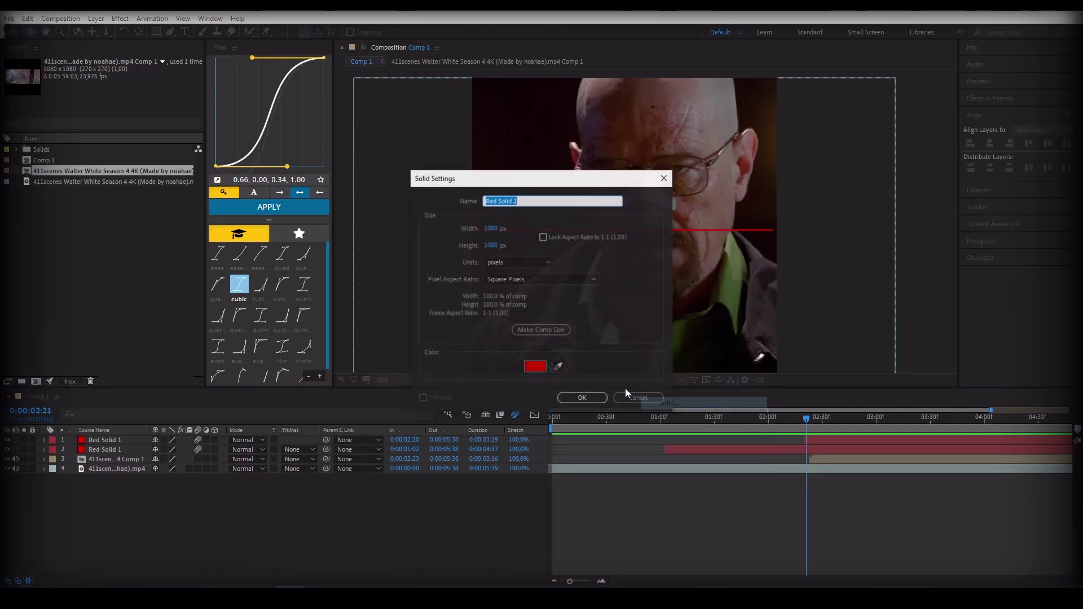
click(535, 367)
drag(542, 451, 414, 576)
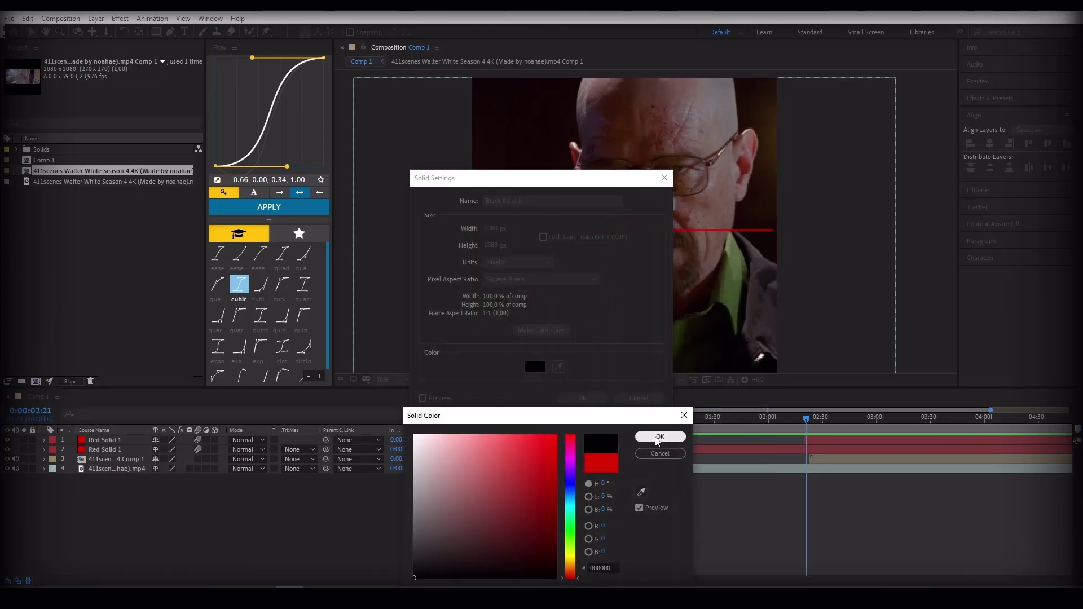
click(659, 437)
click(583, 398)
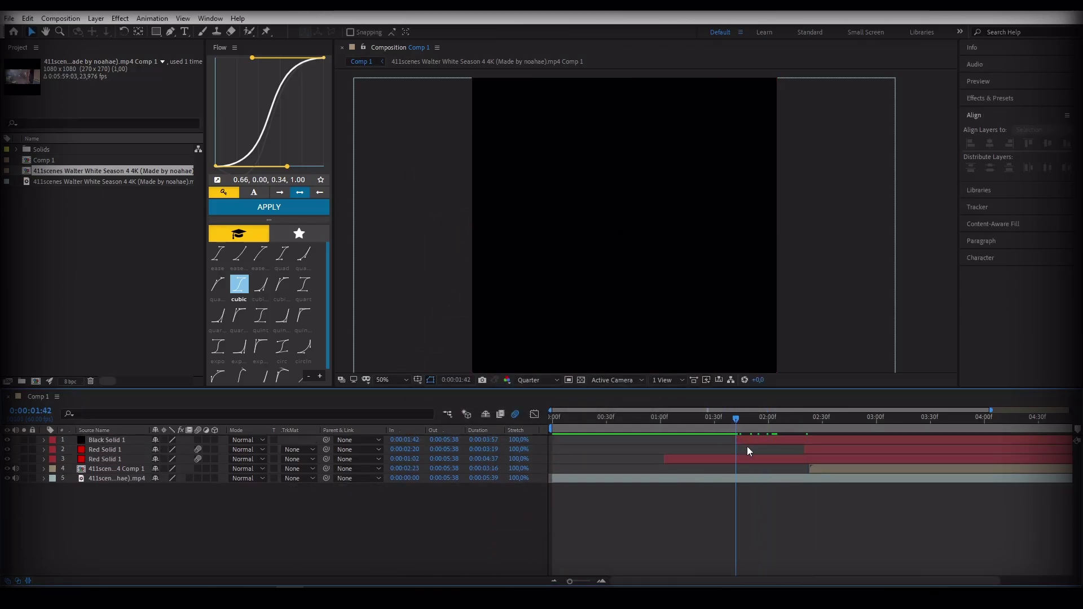
key(alt+bracketleft)
Step: Apply the CC Jaws effect to the black solid with Completion at 42% and Height at 0%
key(ctrl+space)
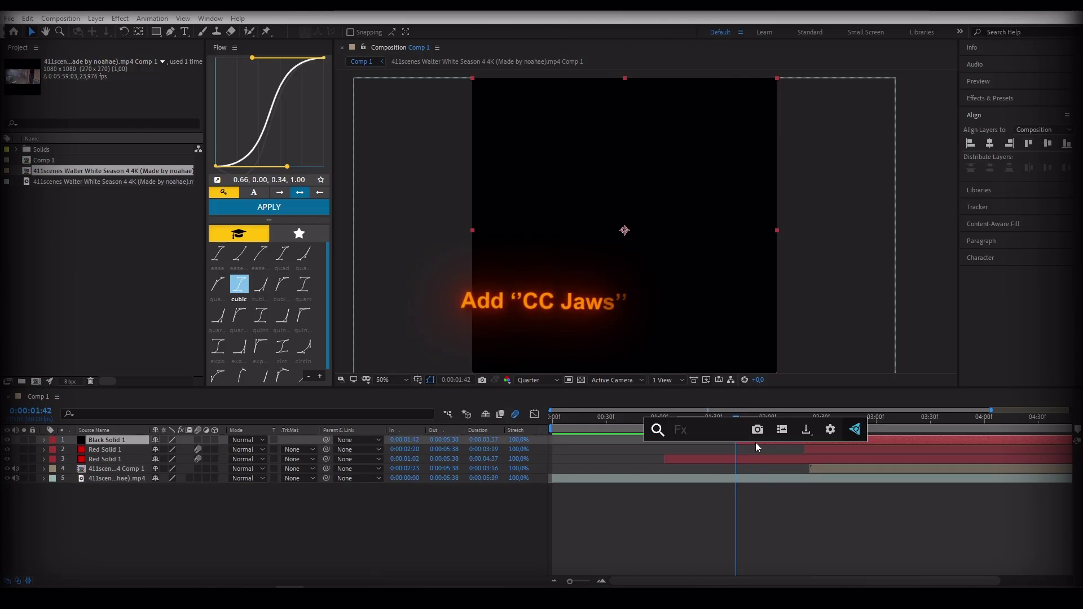
text(jaw)
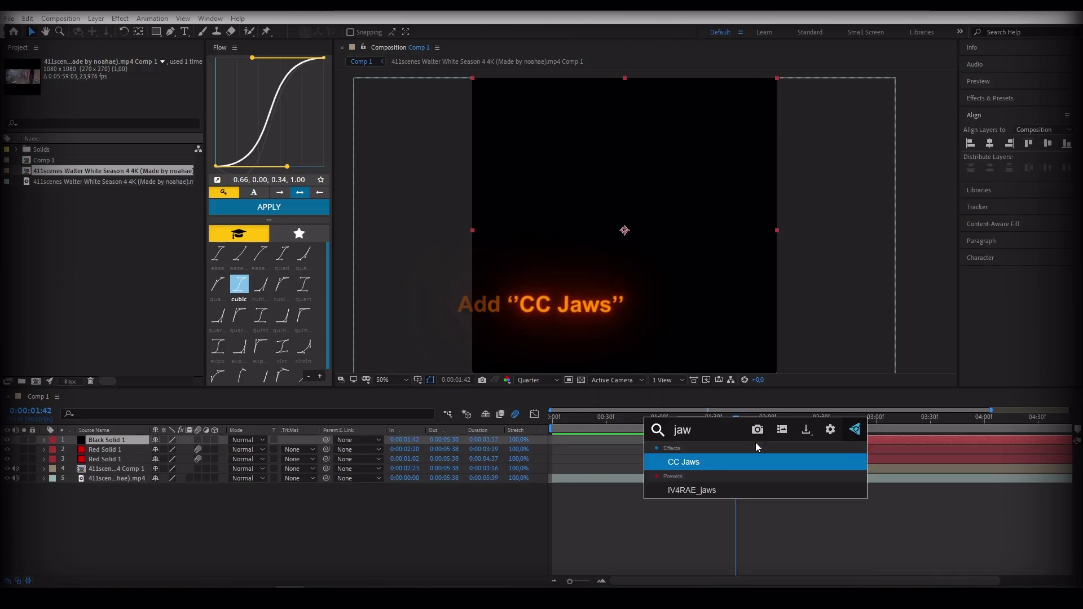
click(693, 462)
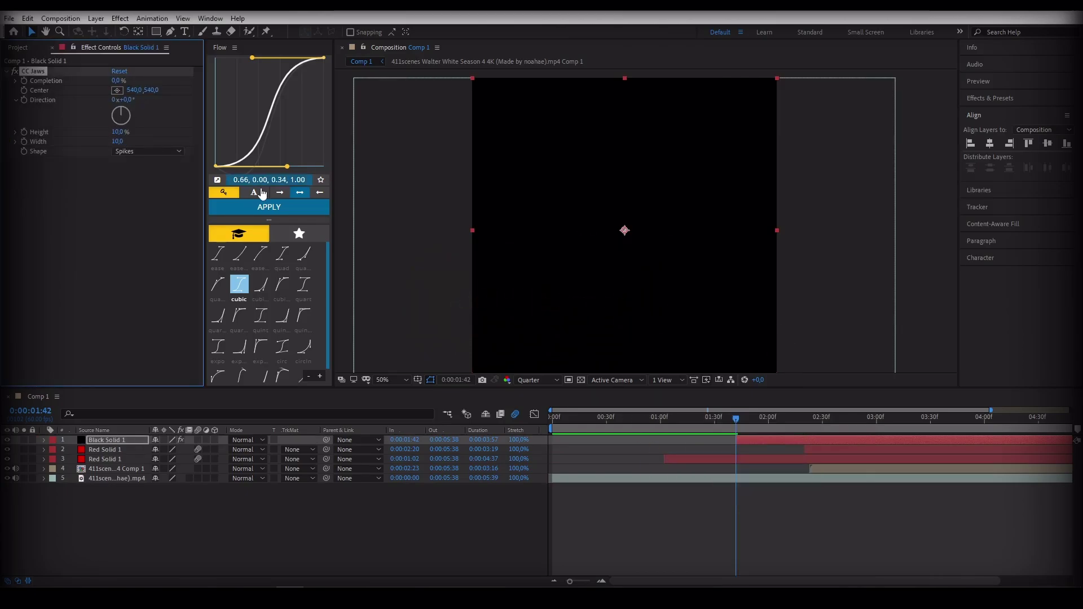
mouse_move(115, 81)
mouse_down()
mouse_move(134, 82)
mouse_move(122, 81)
mouse_up()
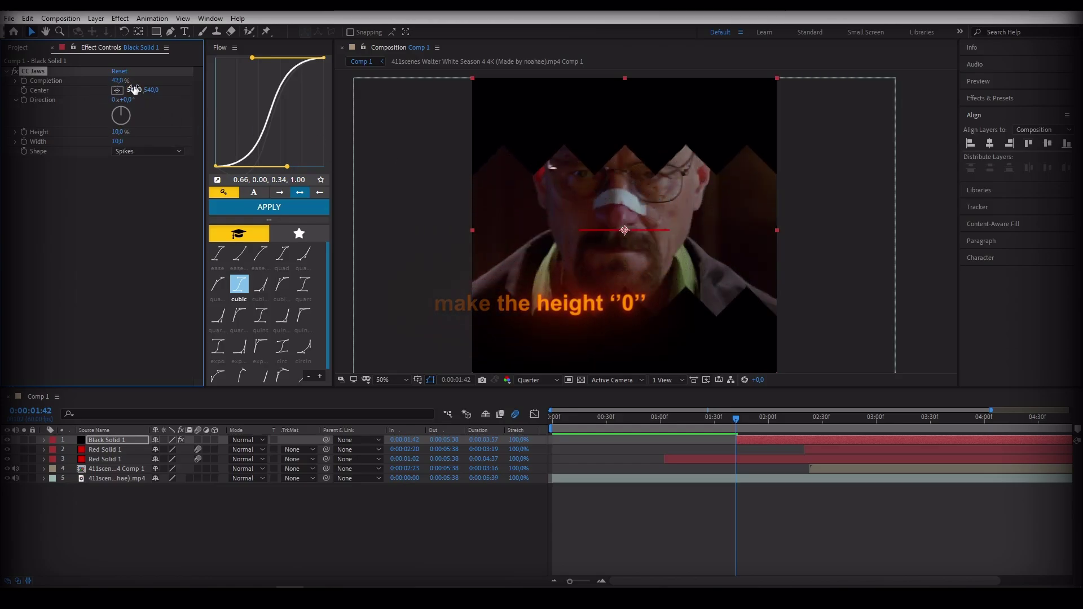
drag(123, 133, 31, 132)
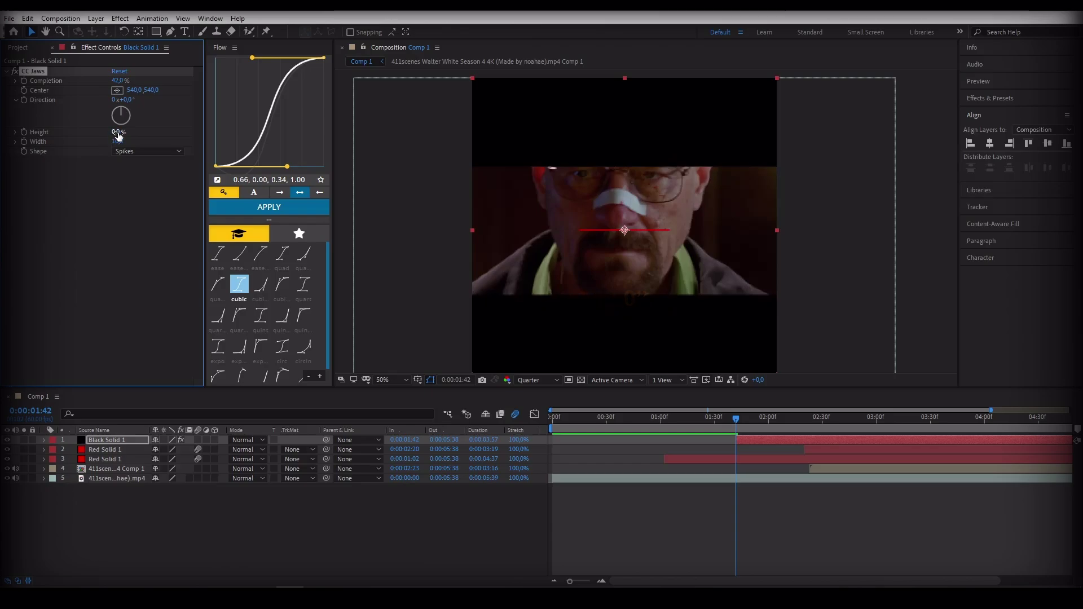
click(133, 197)
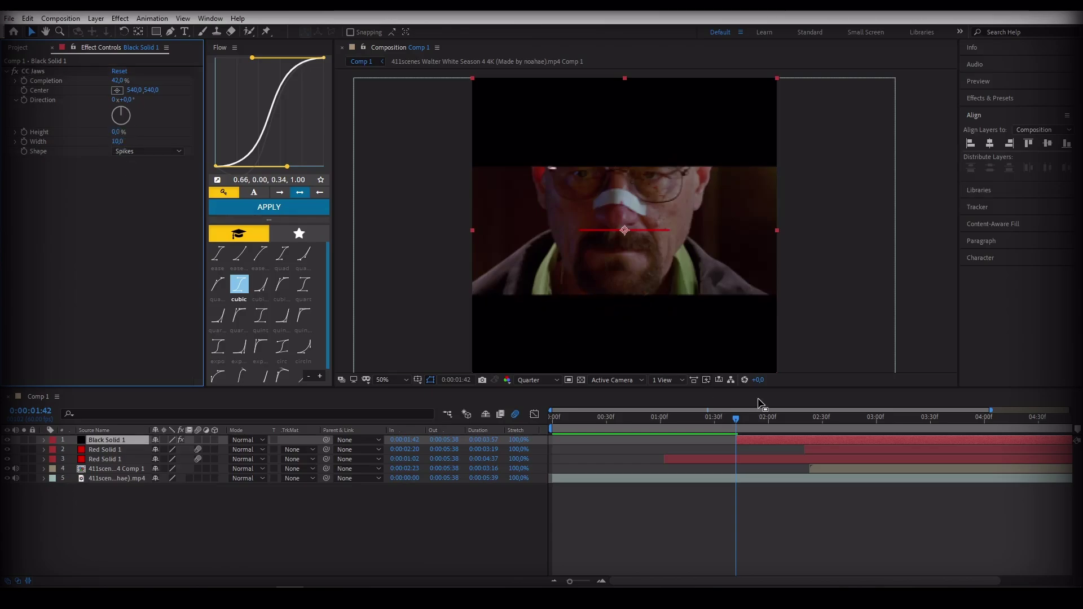
Step: Keyframe the CC Jaws Completion at 100% at 0:00:01:42 and at 65% at 0:00:04:36
drag(117, 82, 150, 81)
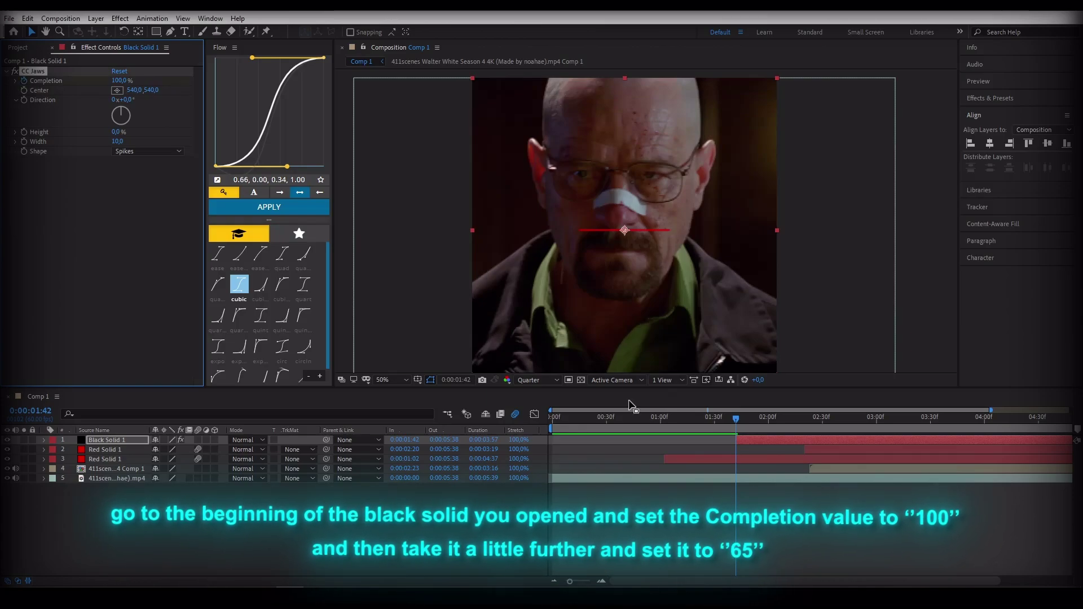
drag(654, 582, 708, 582)
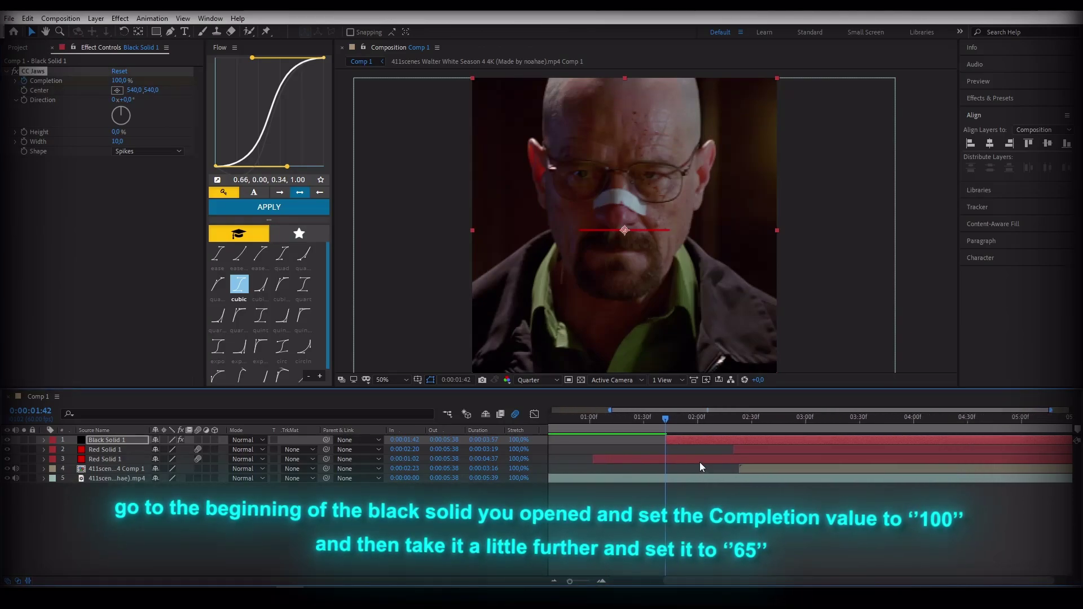
drag(699, 426, 978, 418)
drag(119, 81, 105, 85)
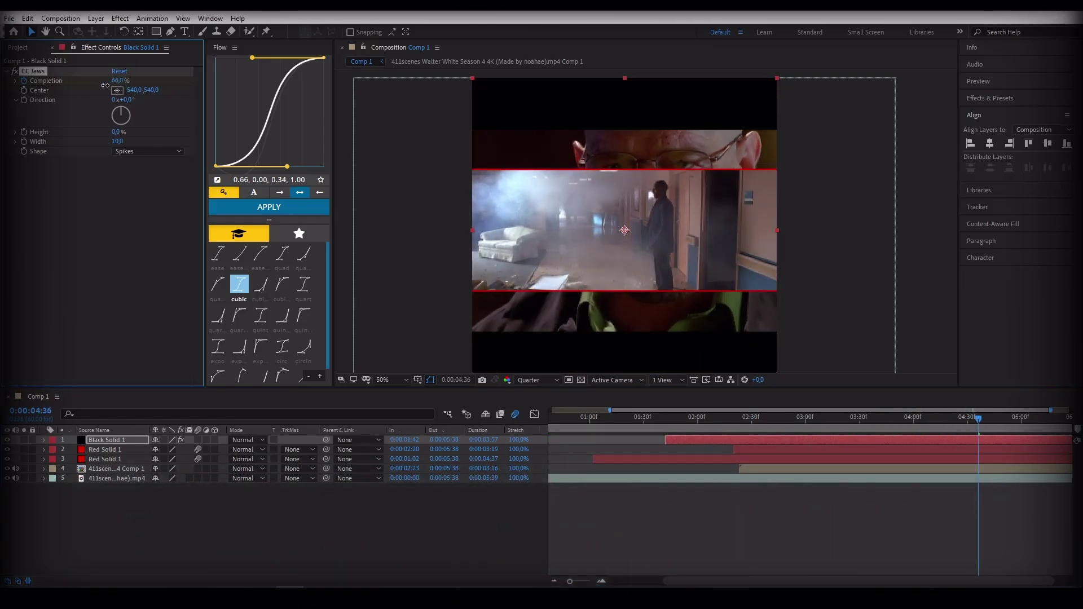
key(Return)
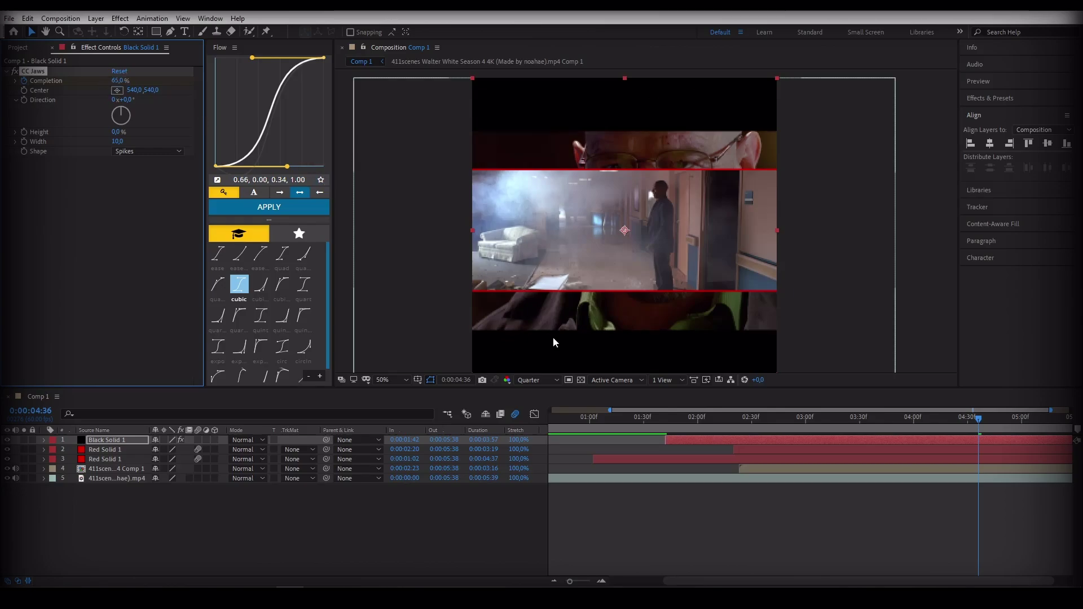
Step: Move the second Completion keyframe slightly past 0:00:04:36 and ease both keyframes into a smooth S-shaped value curve
key(i)
key(u)
drag(658, 456, 982, 462)
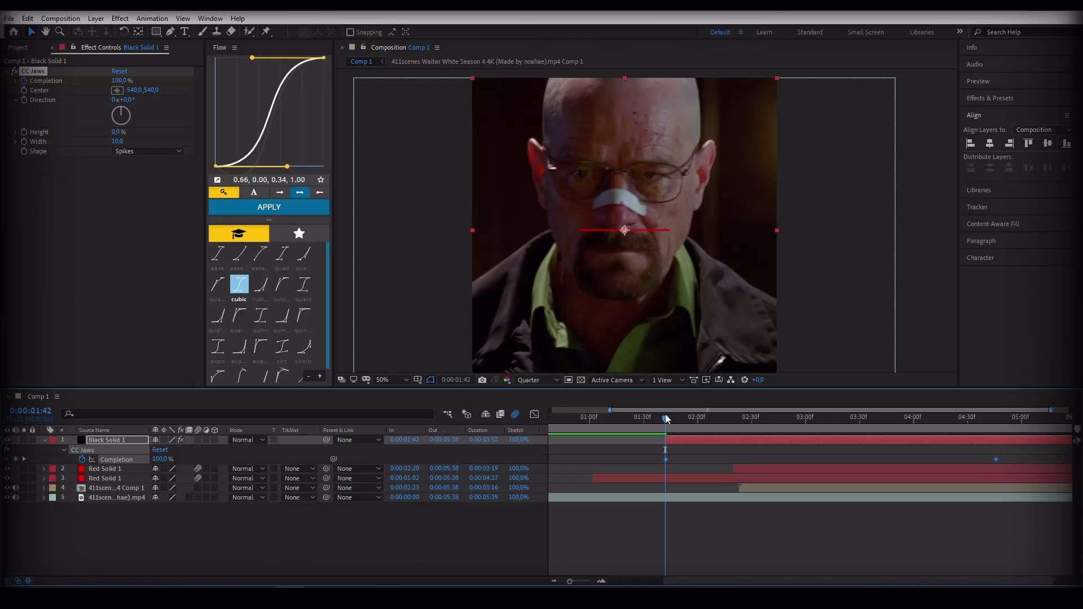
click(535, 416)
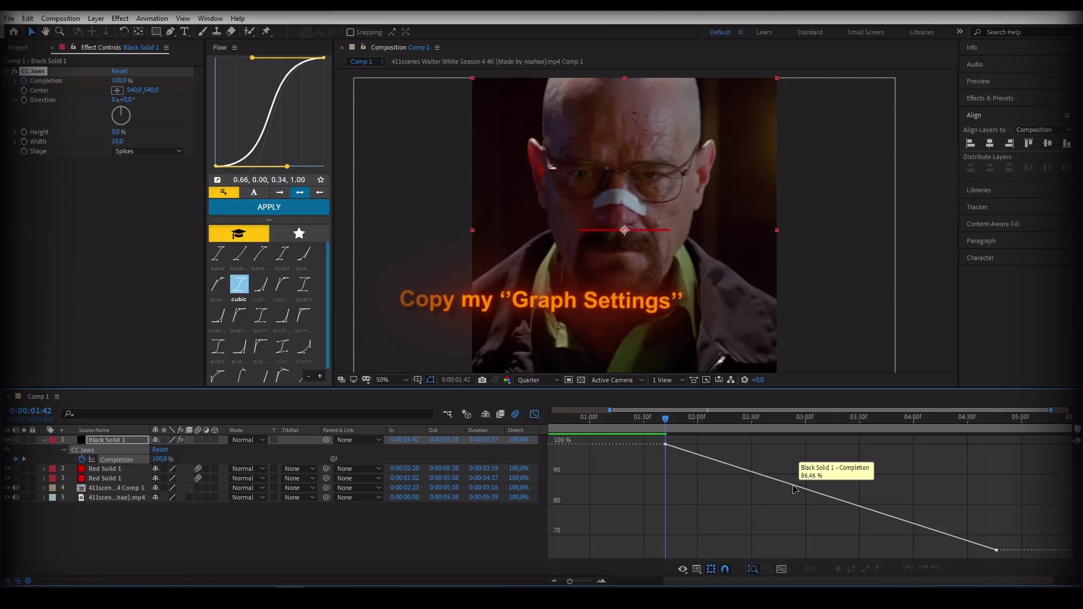
key(F9)
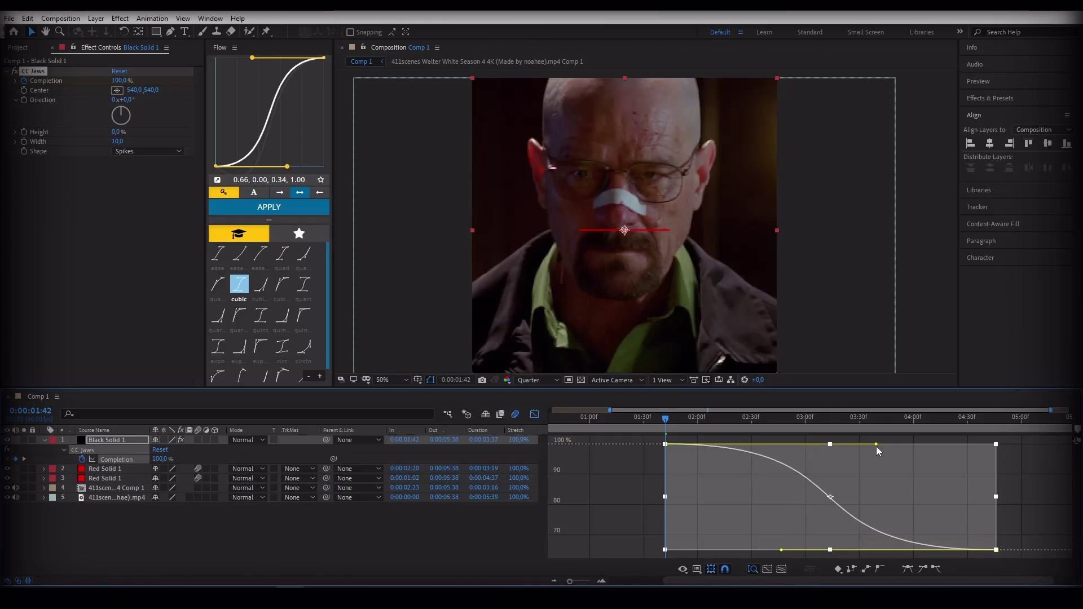
click(536, 416)
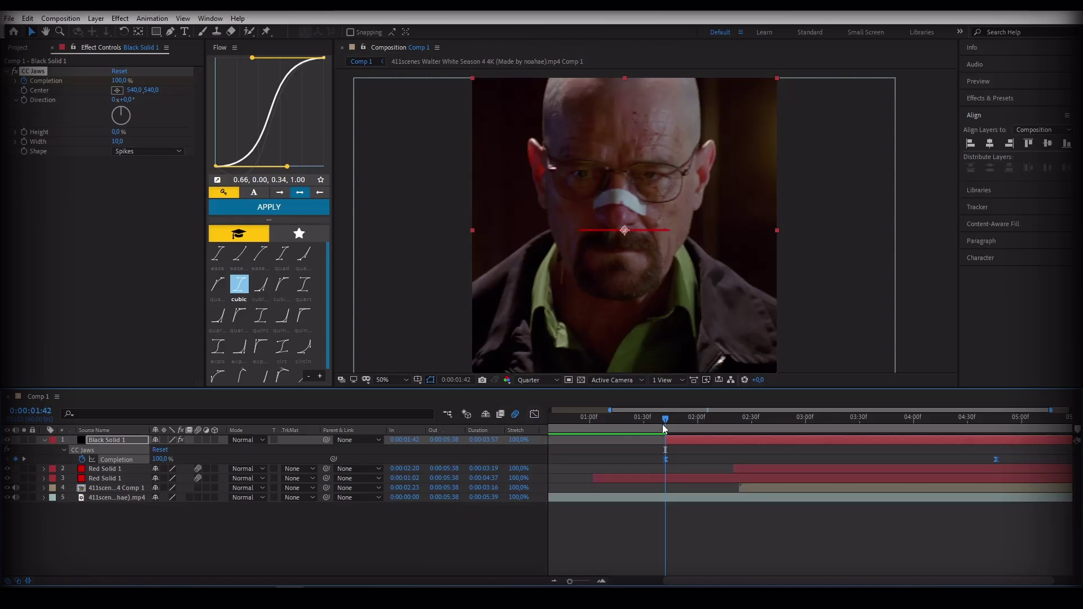
Step: Play back the composition from several start points to check the black bars closing in with the line split
key(space)
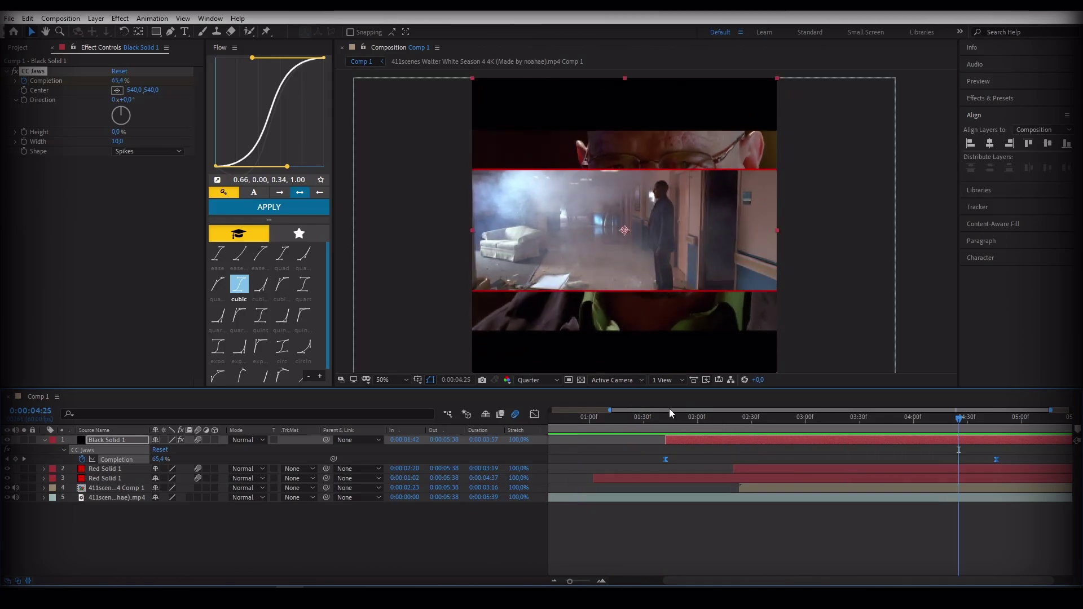
click(591, 424)
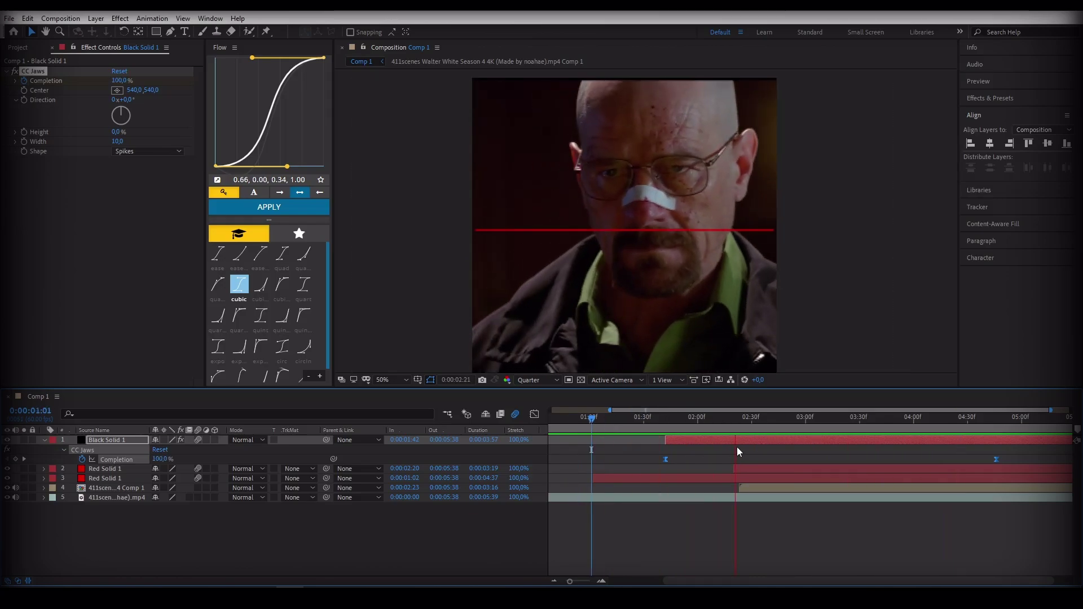
key(space)
drag(712, 425, 661, 425)
key(space)
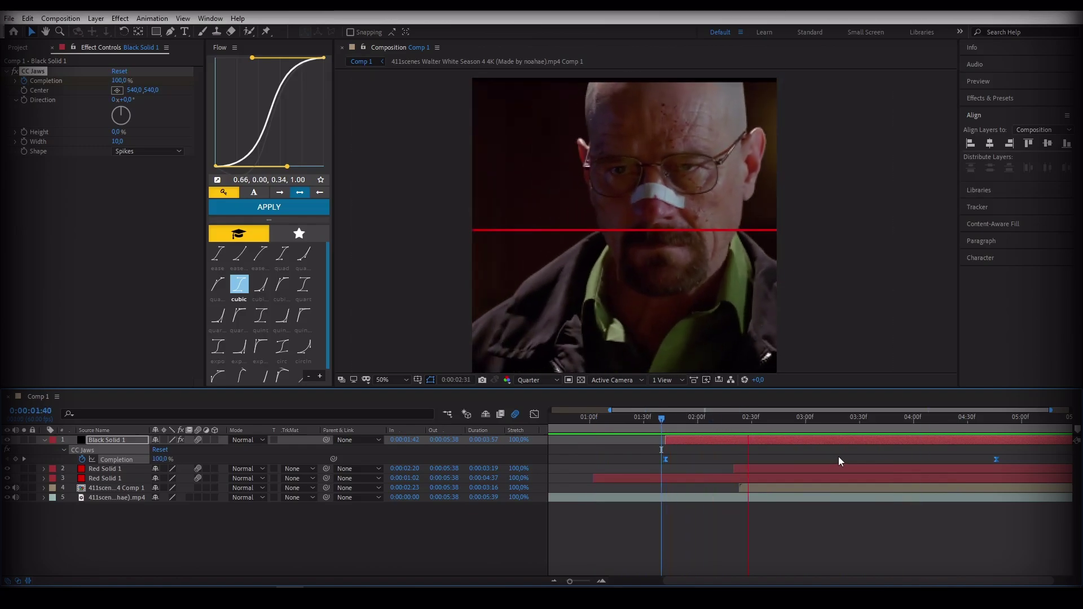
key(space)
Step: Pre-compose both red solids, the masked clip and the background footage into one layer beneath the black solid
click(601, 581)
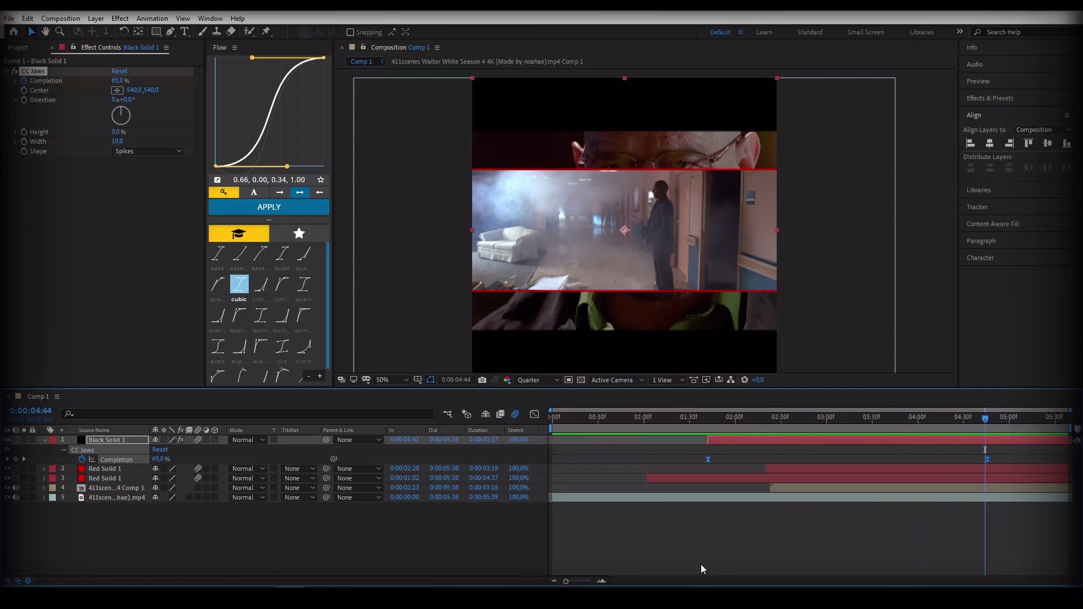
key(u)
click(815, 453)
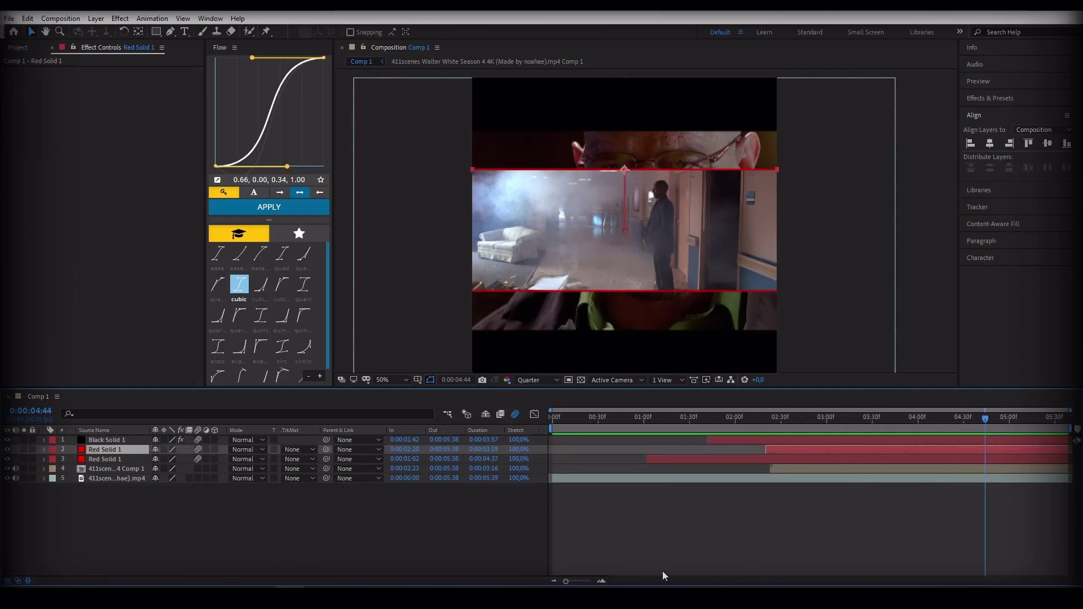
shift+click(832, 478)
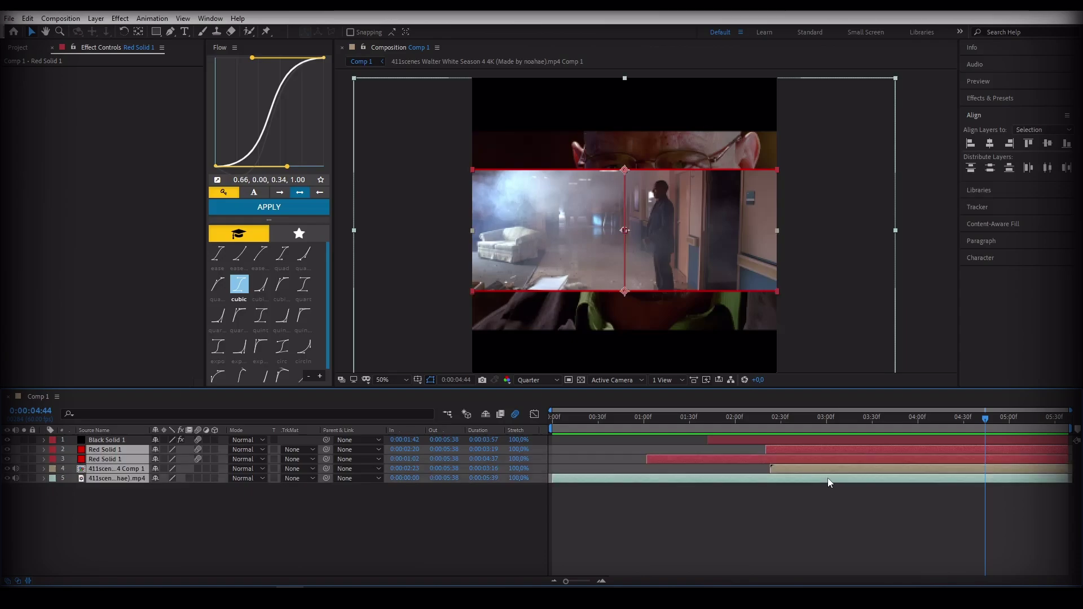
right_click(854, 478)
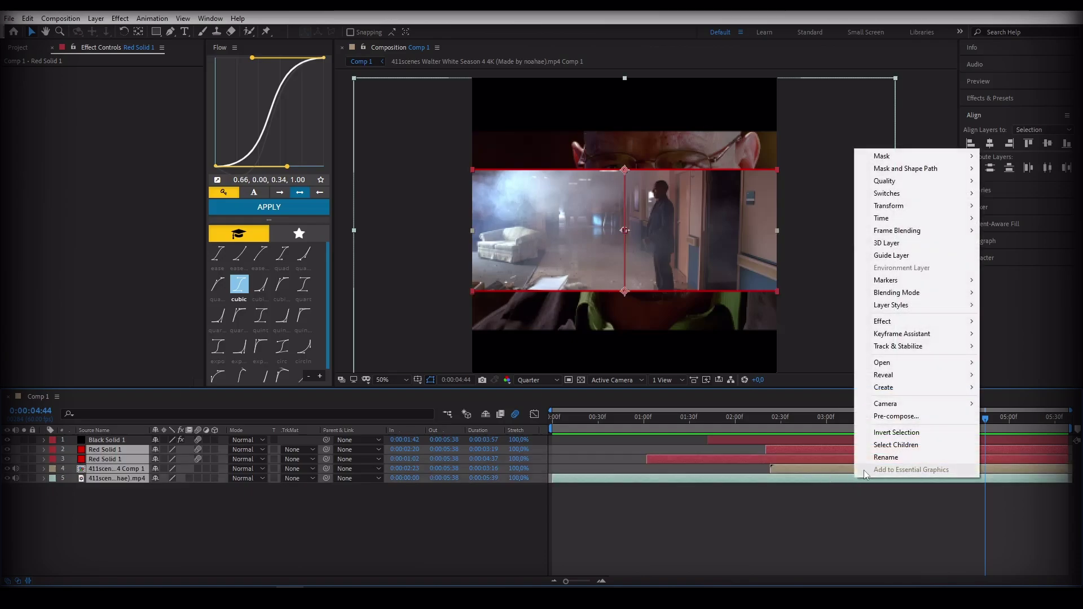
click(896, 417)
click(625, 371)
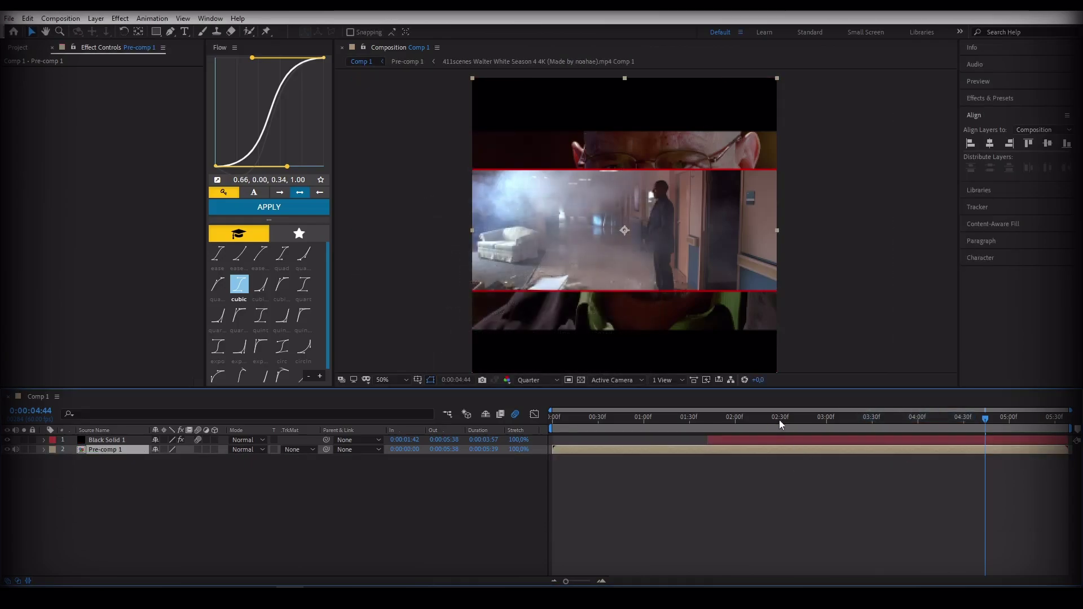
Step: Keyframe the Scale of Pre-comp 1 at 100% just before 0:00:02:30 and at 106% at 0:00:04:28
click(781, 420)
drag(784, 420, 957, 419)
click(880, 439)
click(802, 448)
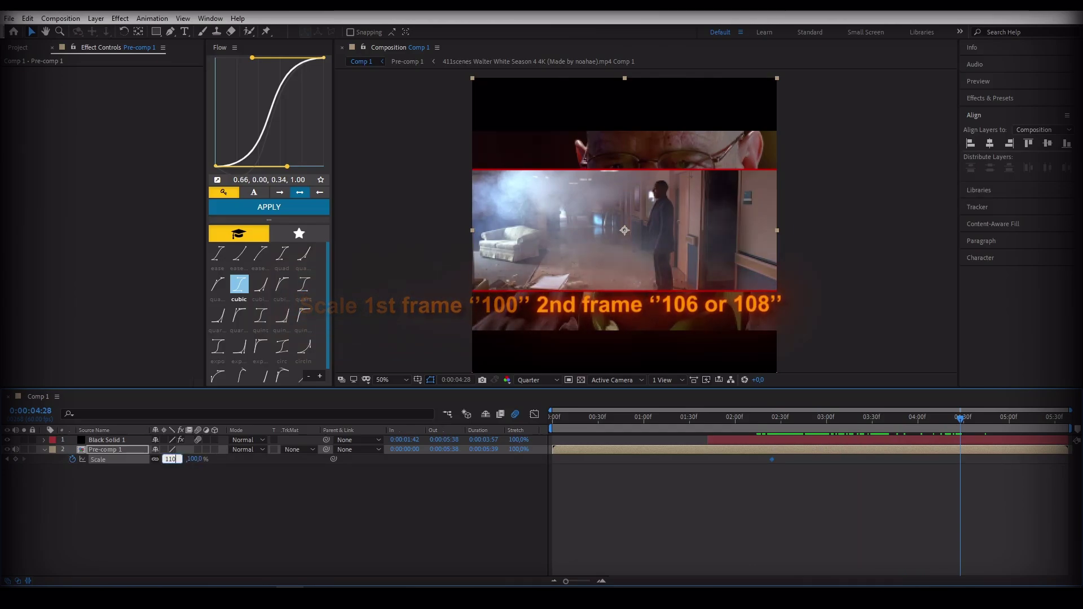
drag(169, 460, 208, 461)
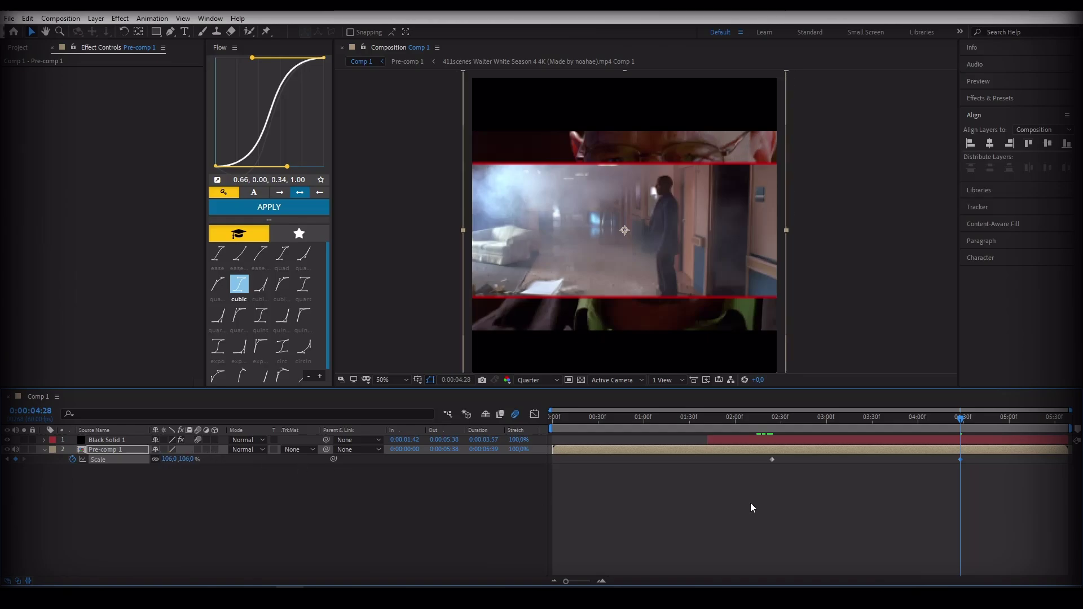
Step: Ease both Scale keyframes of Pre-comp 1 into a smooth S-shaped value curve
drag(965, 459, 736, 469)
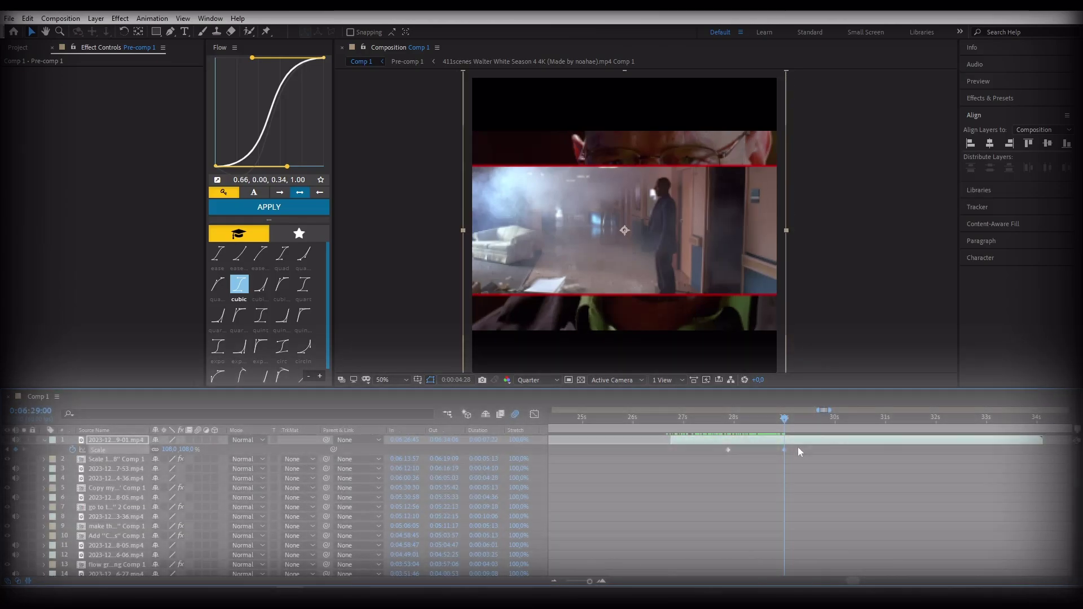
drag(799, 451, 722, 459)
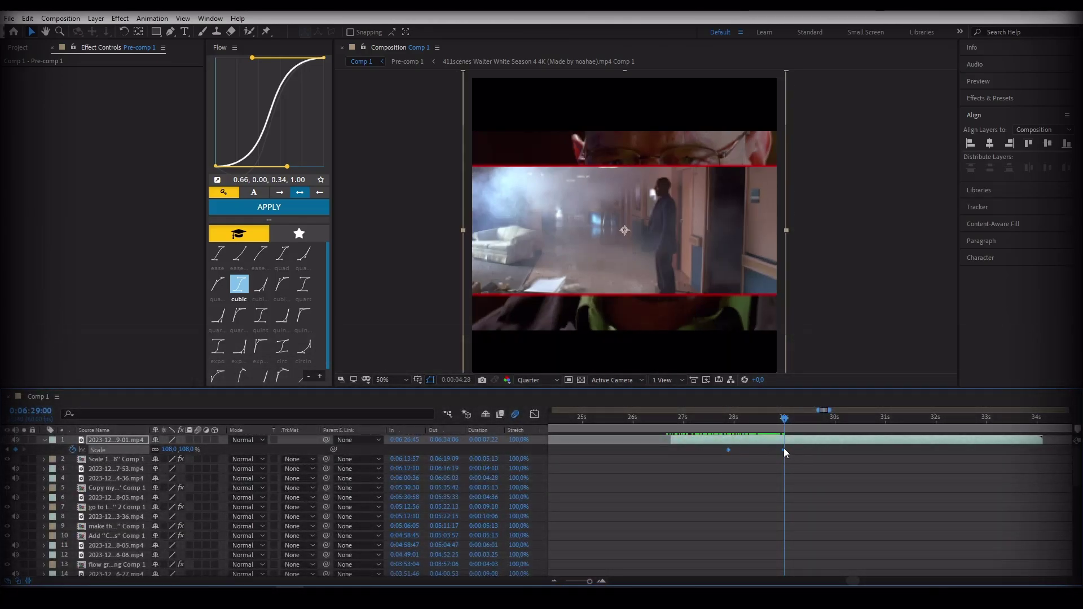
right_click(785, 450)
mouse_move(819, 446)
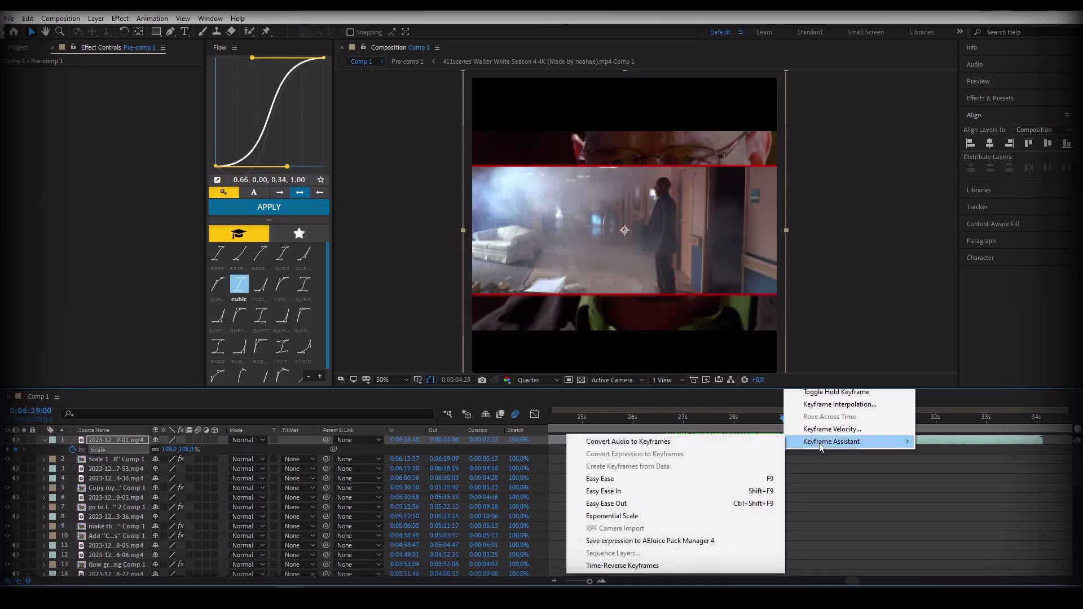
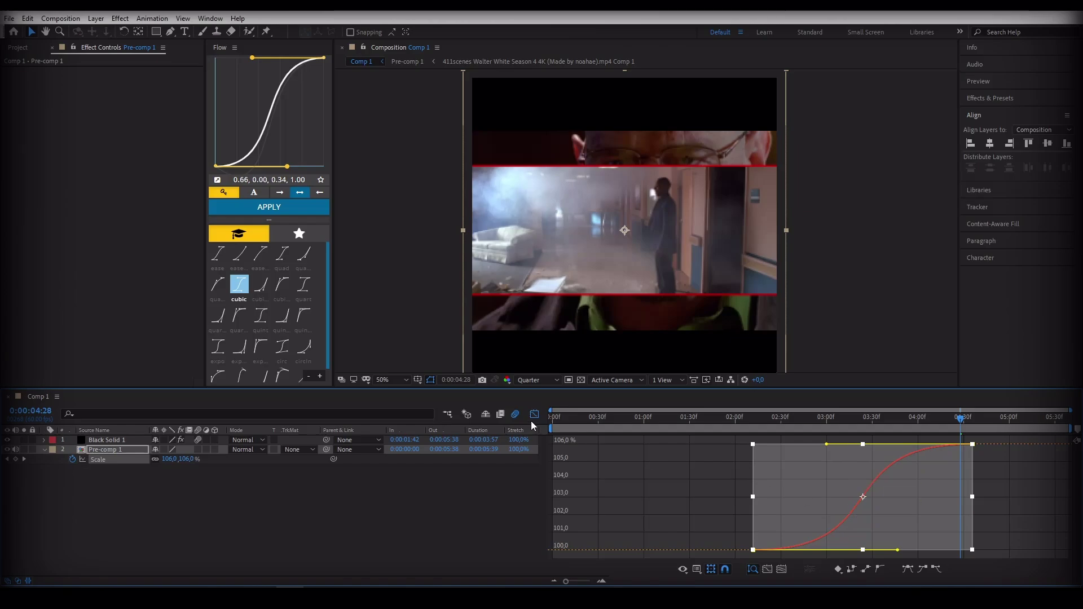
click(534, 415)
Step: Play back the scale animation from 0:00:01:27 and move the last Scale keyframe slightly earlier, to about 0:00:04:33
drag(746, 421, 685, 428)
key(space)
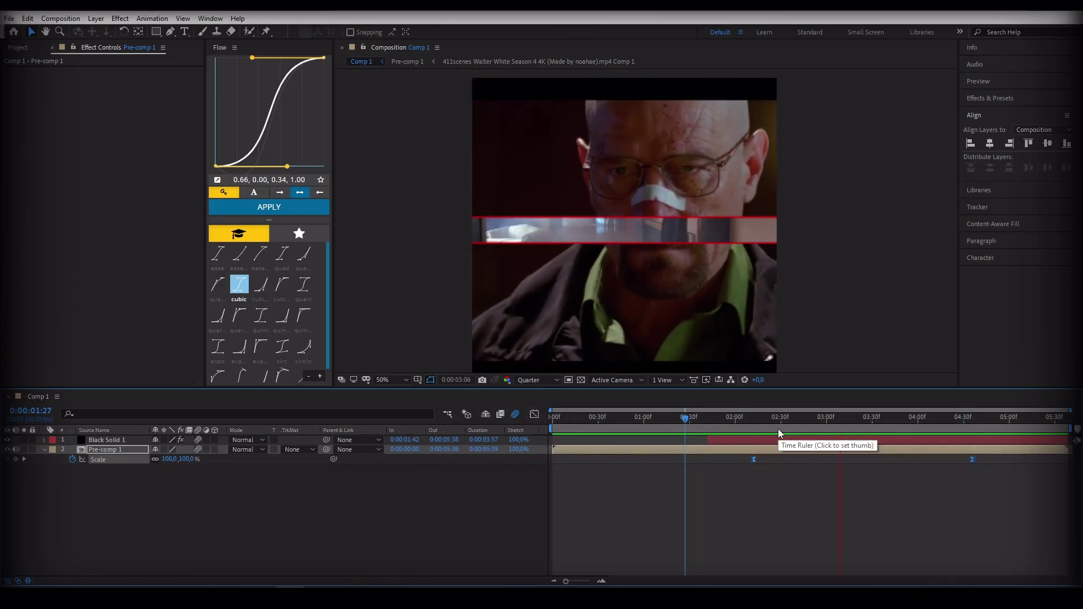
key(space)
drag(744, 419, 967, 458)
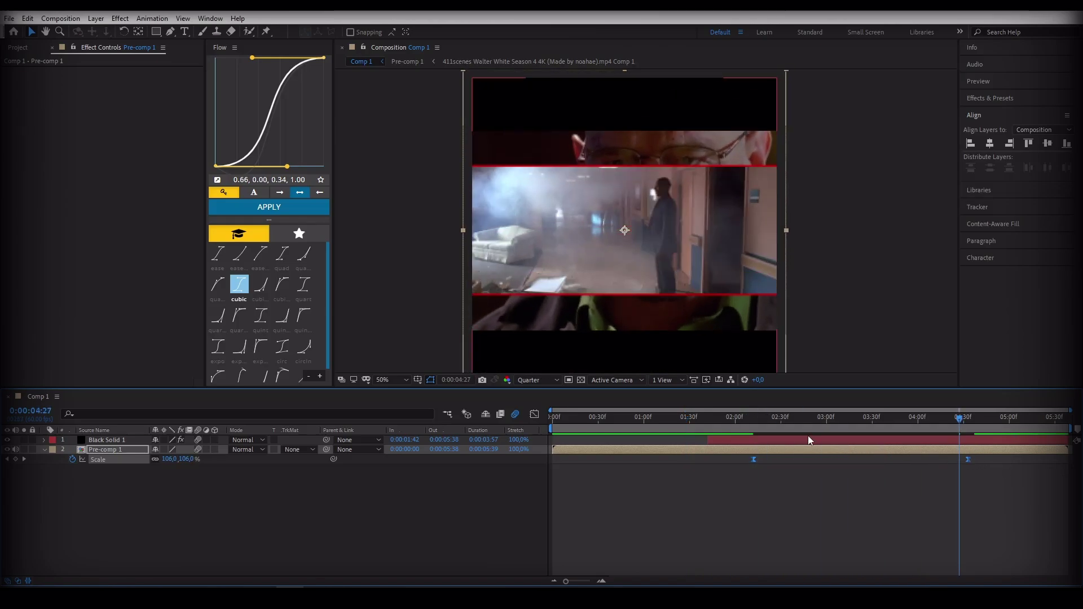
Step: Keyframe the Rotation of Pre-comp 1 at 0° on the first Scale keyframe and at -3° at 0:00:04:33
click(752, 425)
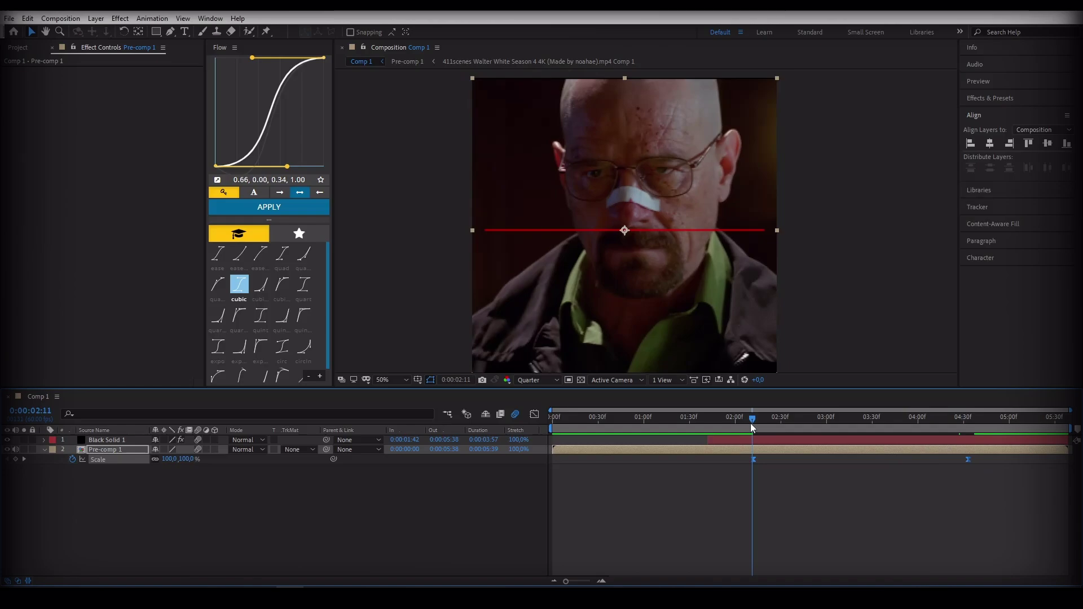
click(752, 423)
key(r)
drag(768, 432, 966, 424)
key(s)
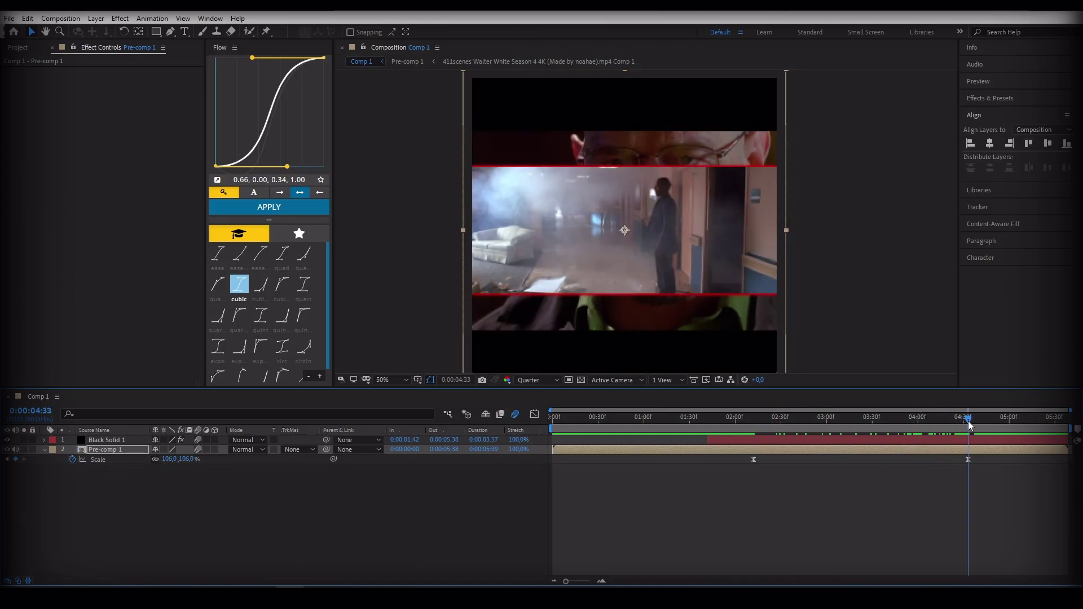
drag(171, 464, 170, 461)
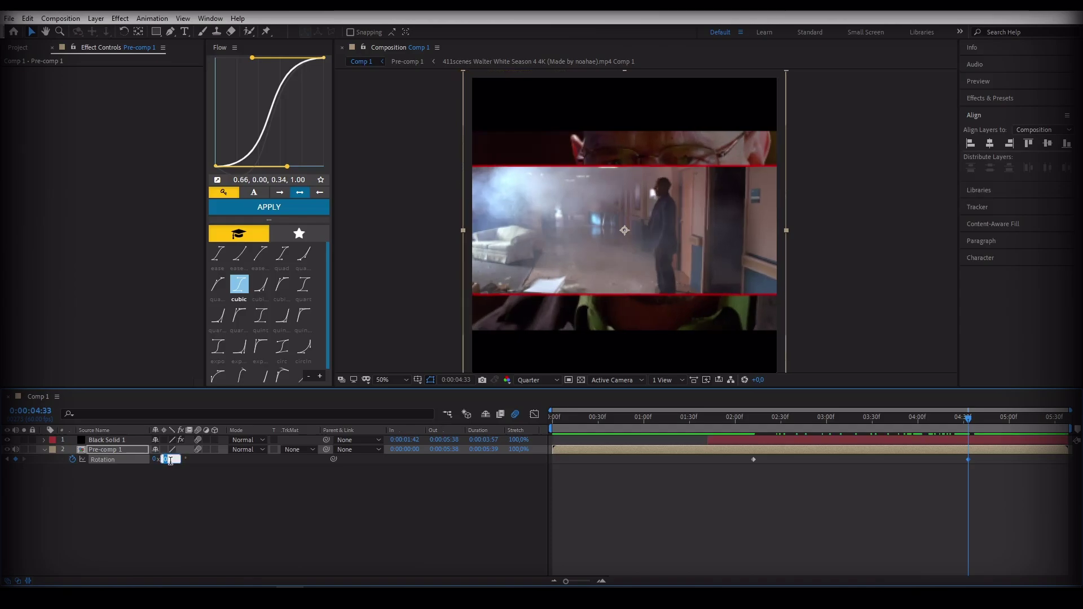
text(-3)
key(Return)
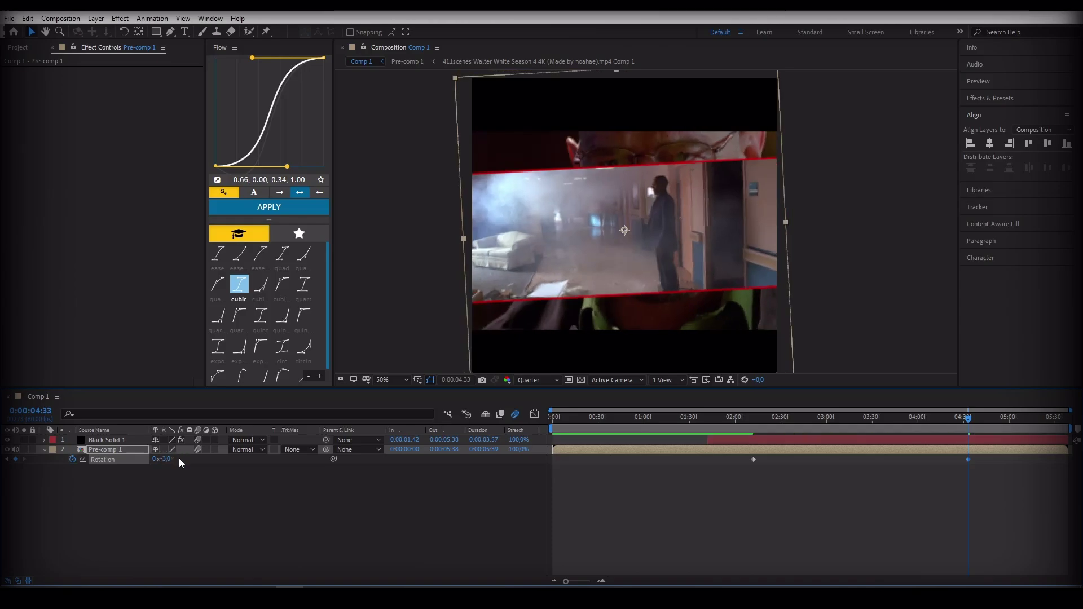
Step: Ease both Rotation keyframes into a smooth S-shaped curve and play back the tilt from 0:00:01:59
drag(986, 458, 707, 483)
click(534, 414)
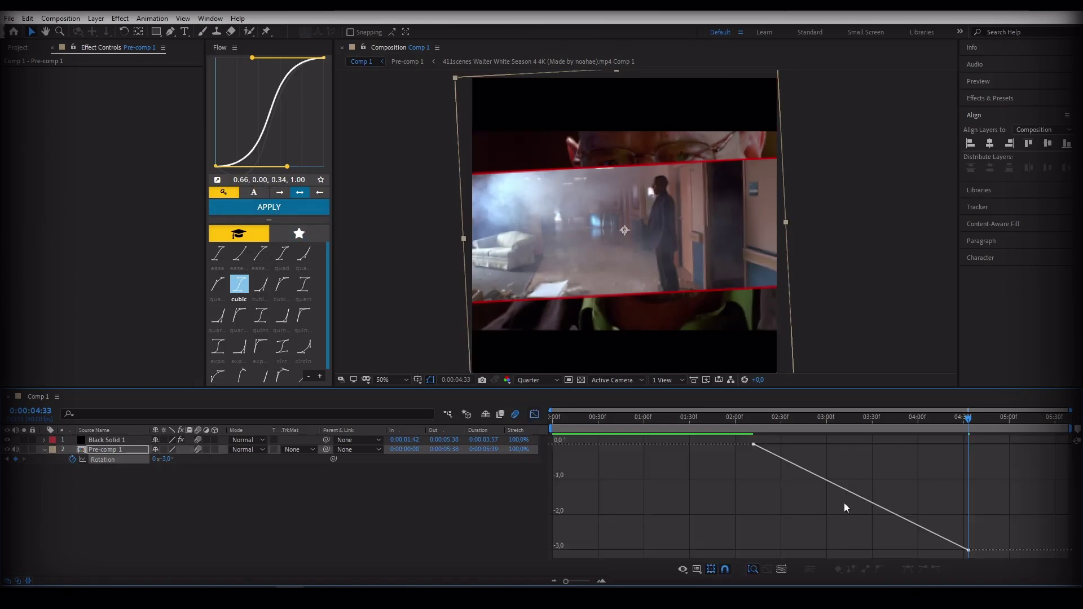
key(F9)
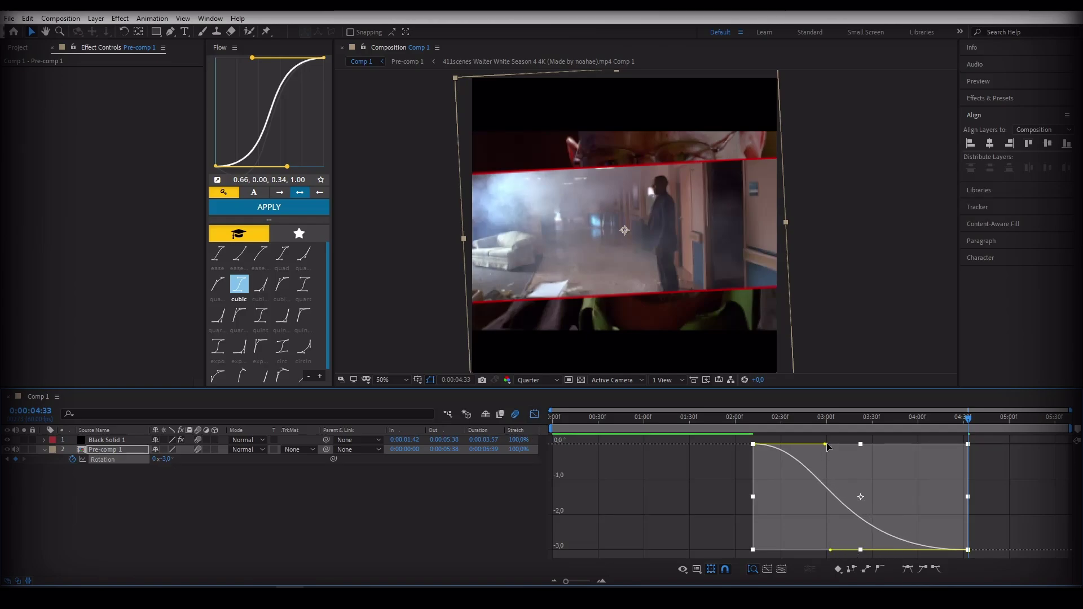
drag(826, 445, 892, 444)
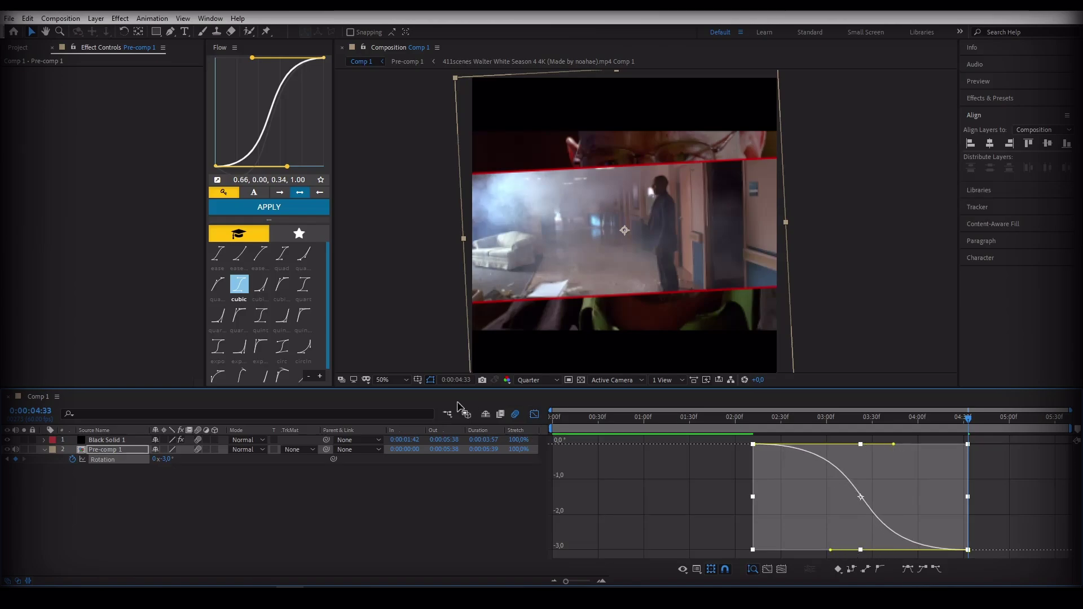
click(534, 414)
click(733, 424)
key(space)
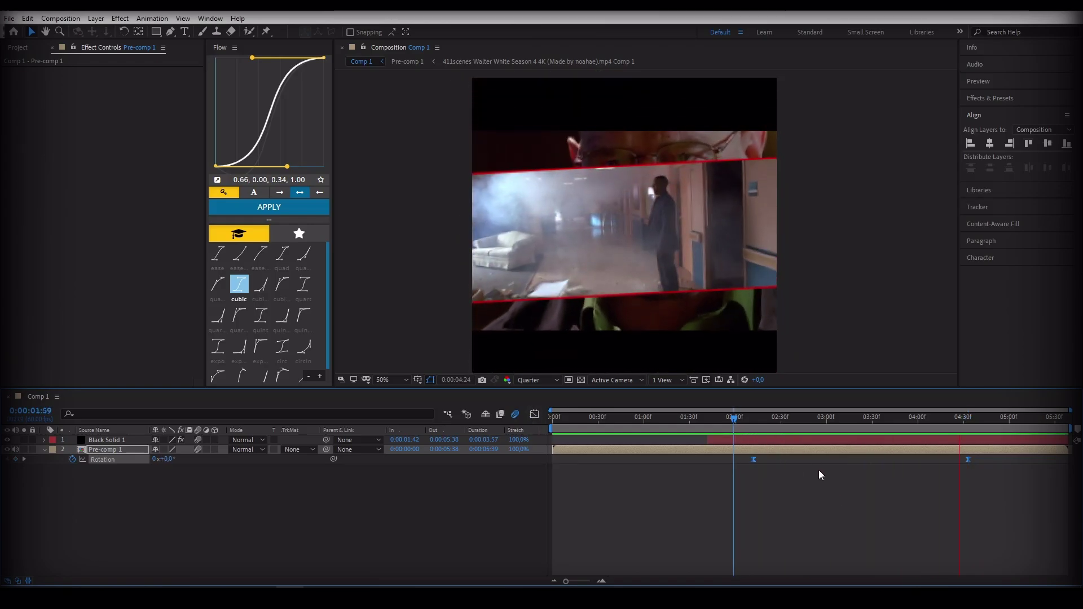
Step: Align the first Rotation keyframe with the first Scale keyframe, shift the last to about 0:00:04:10, and play back the timing
click(785, 427)
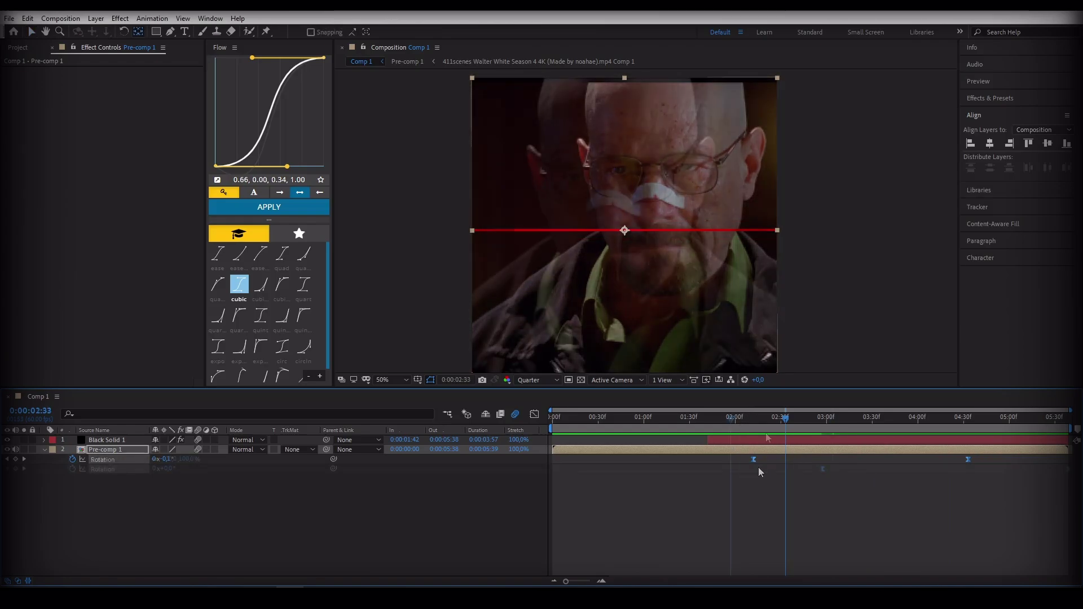
key(y)
key(u)
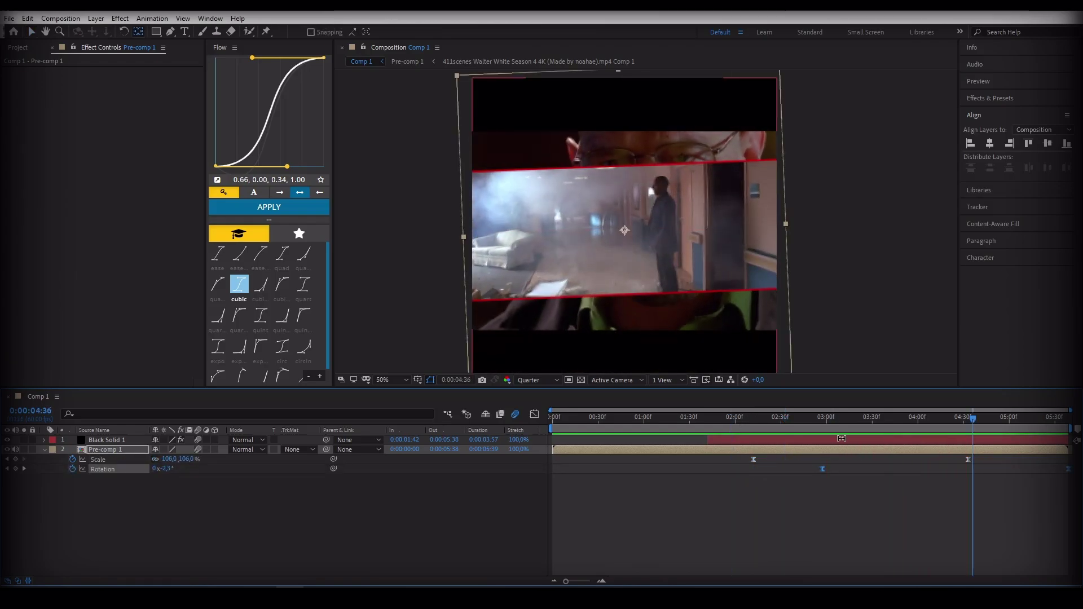
click(822, 424)
drag(816, 469, 754, 469)
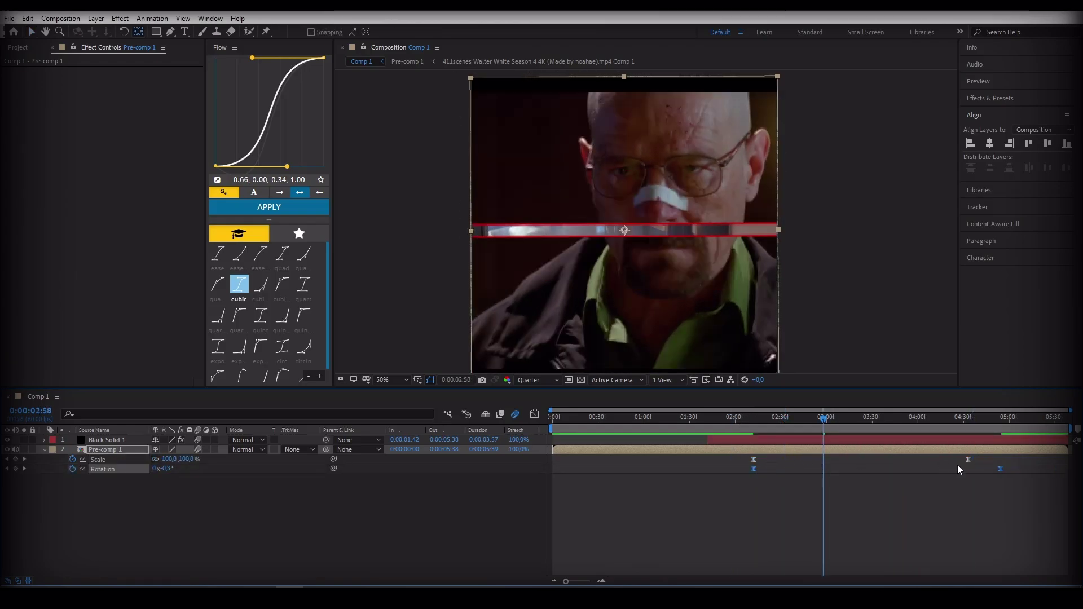
drag(962, 469, 934, 470)
drag(819, 426, 730, 429)
key(space)
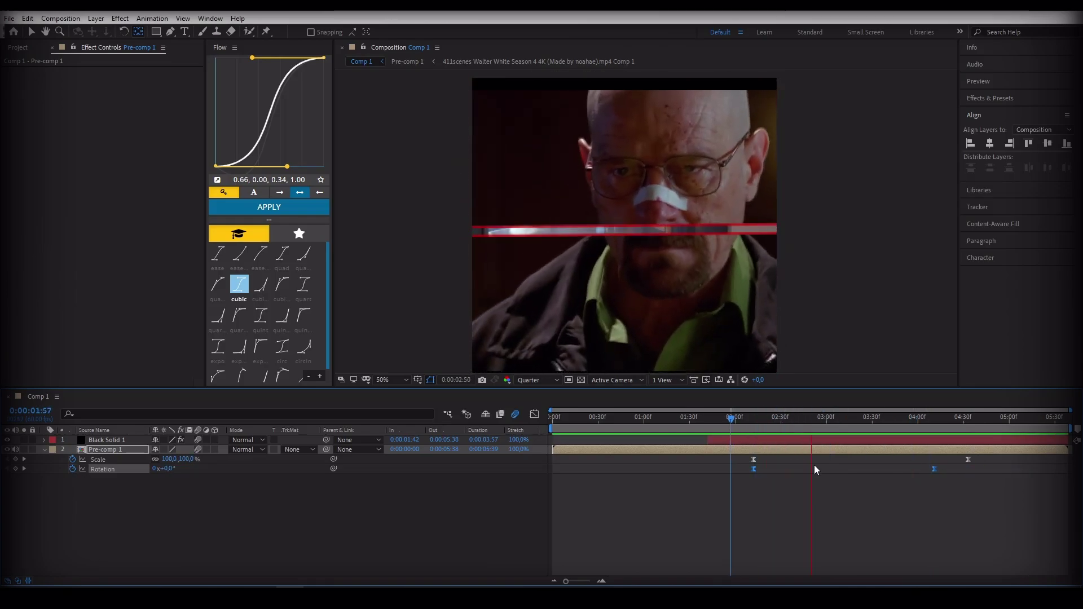
Step: Keyframe the CC Jaws Direction of Black Solid 1 at 0° at 0:00:02:12 and at -3° at 0:00:04:33
drag(801, 425, 871, 438)
click(871, 438)
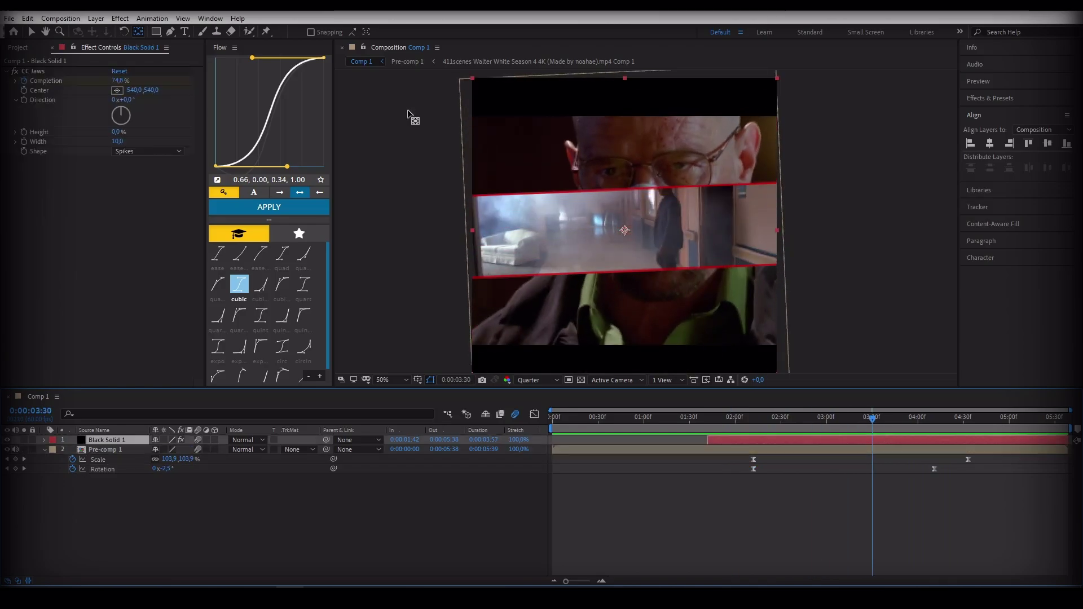
drag(125, 101, 130, 106)
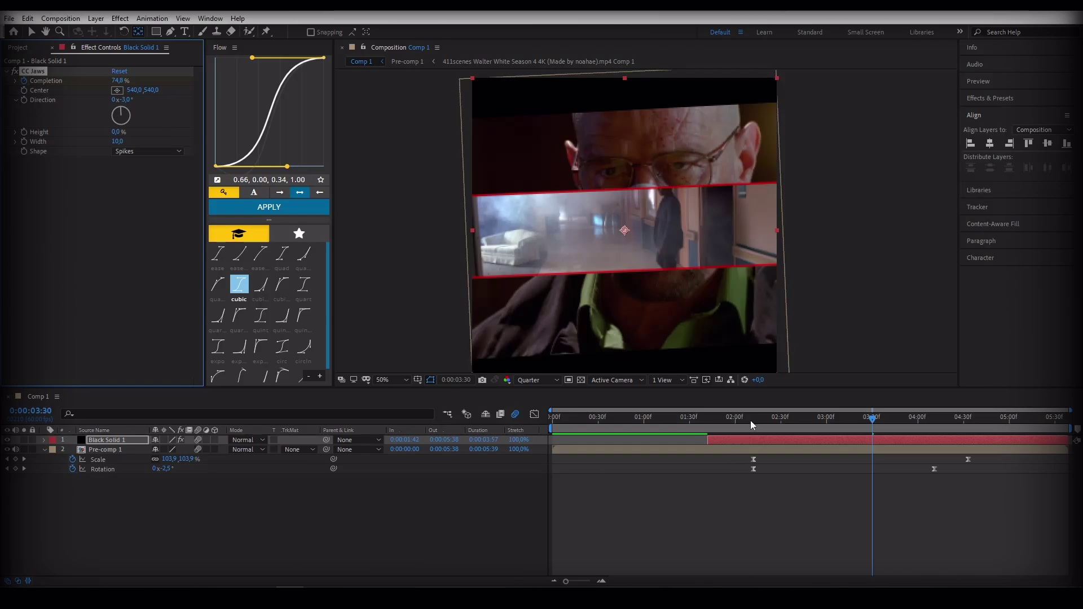
mouse_move(750, 421)
mouse_down()
mouse_move(900, 431)
mouse_move(752, 428)
mouse_up()
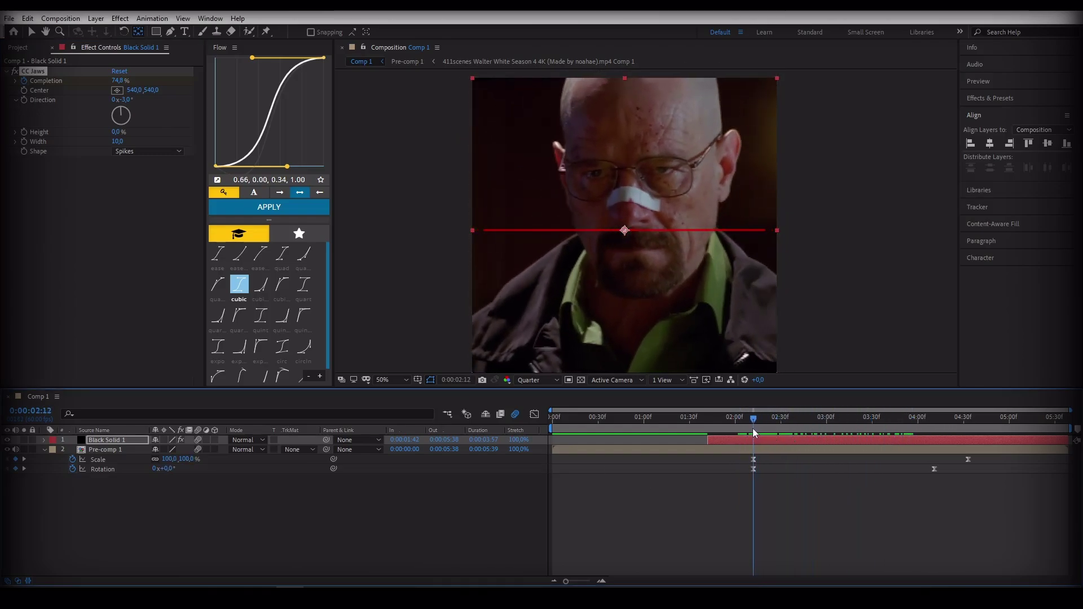
click(25, 99)
key(Return)
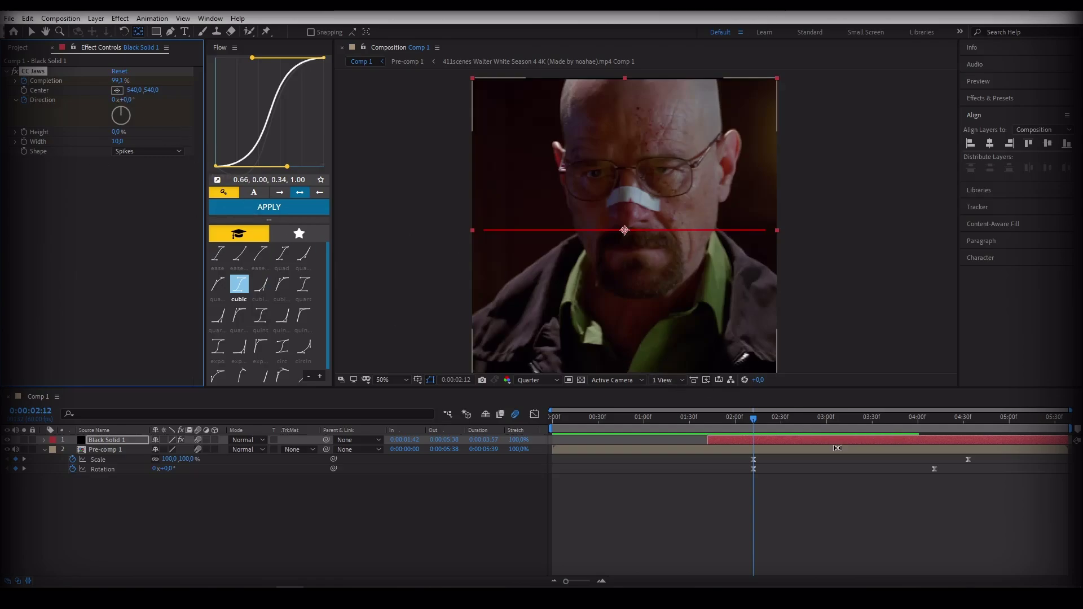
click(931, 428)
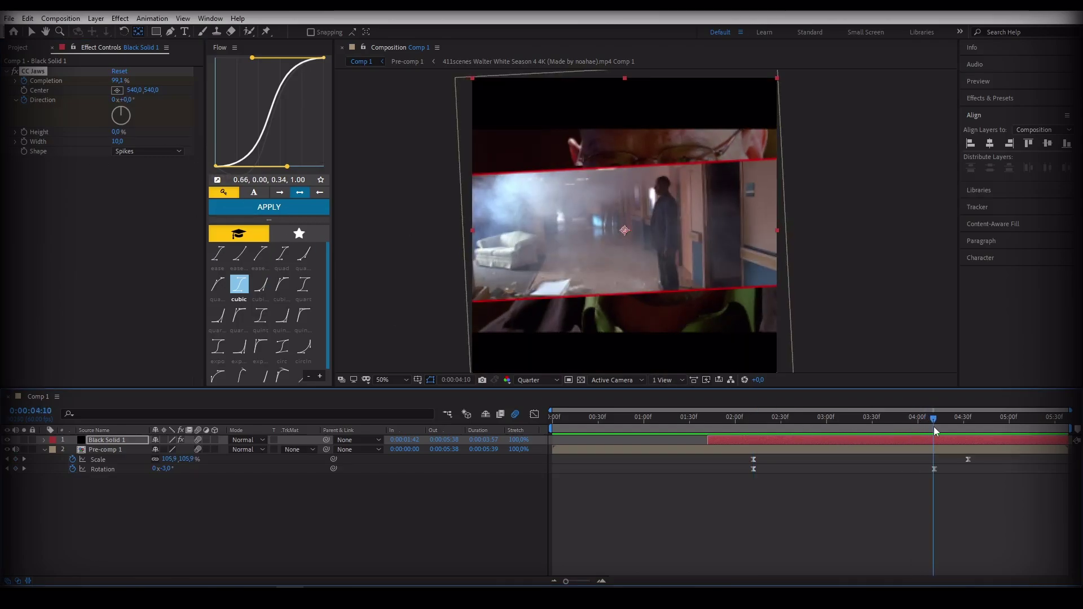
drag(932, 427, 966, 426)
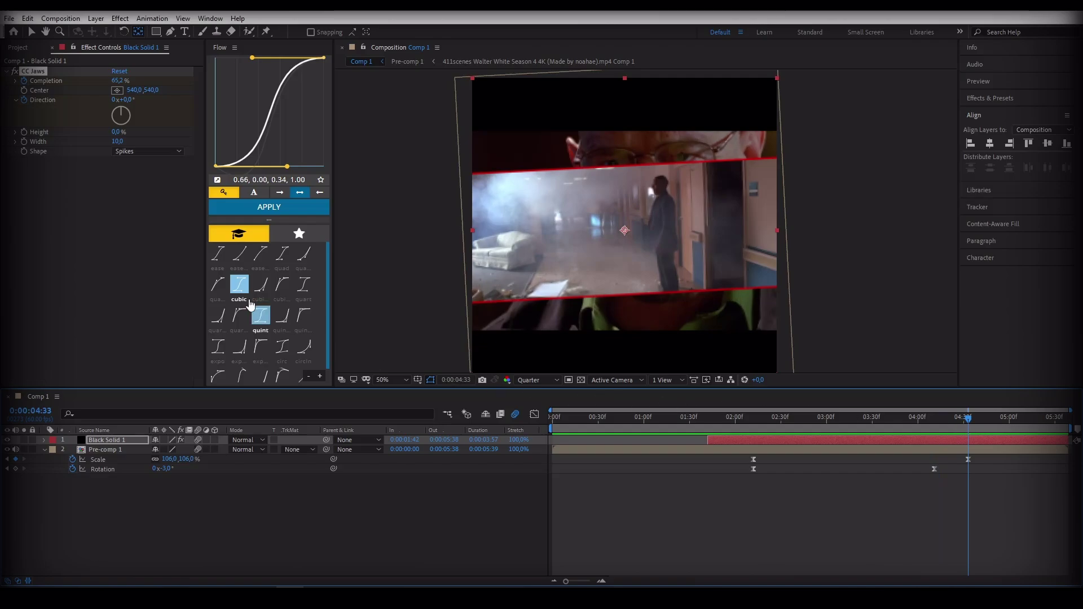
click(125, 99)
text(-3)
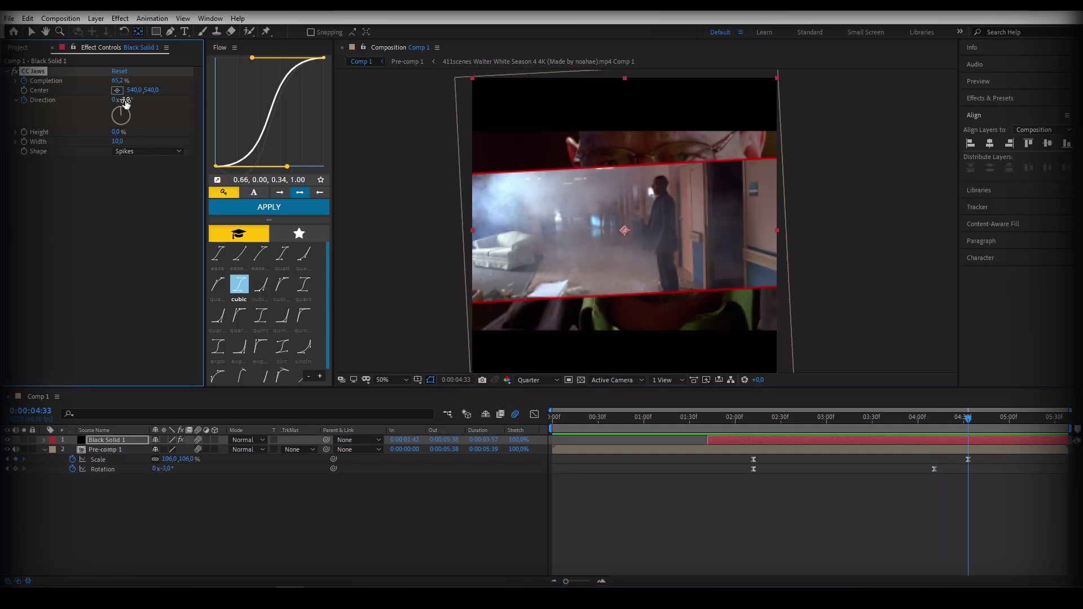
key(Return)
Step: Apply the Flow cubic ease (0.66, 0.00, 0.34, 1.00) to both Direction keyframes and play back the tilting black bars
key(u)
drag(740, 461, 847, 472)
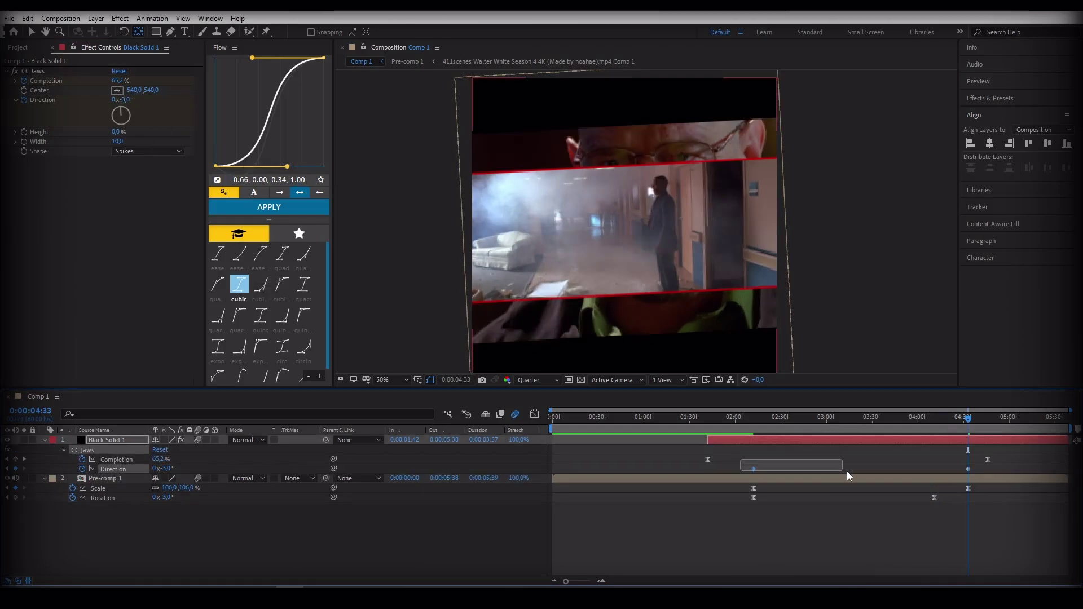
drag(975, 478, 977, 478)
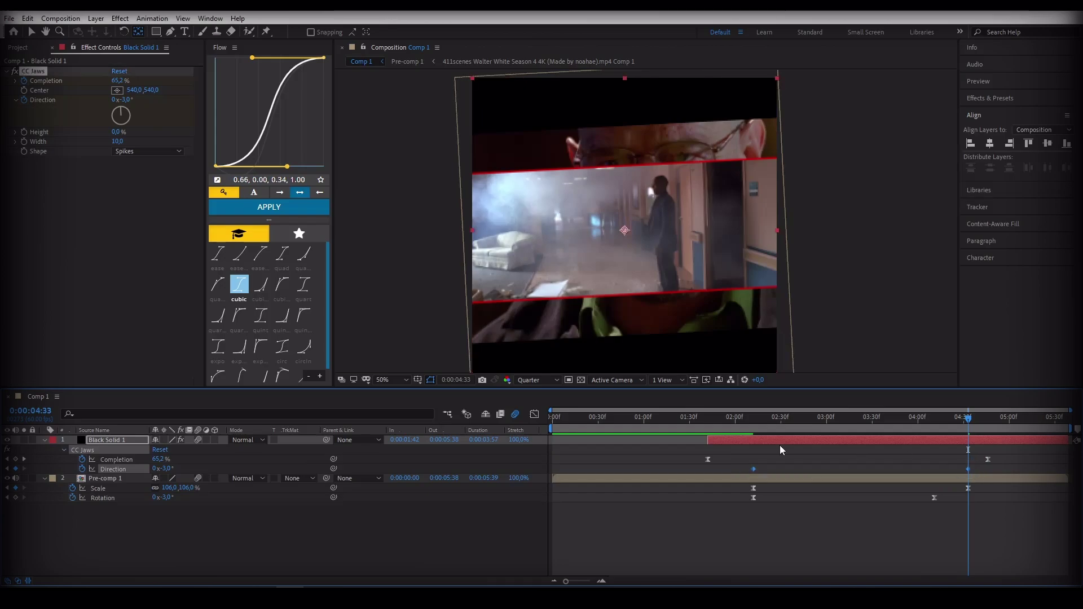
click(258, 208)
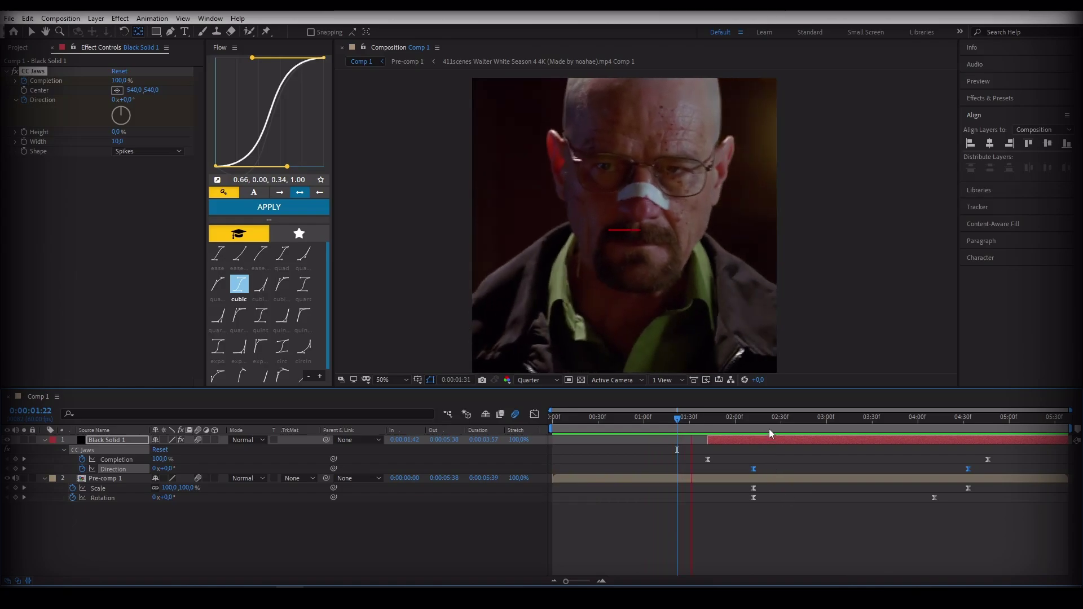
click(779, 422)
key(u)
Step: Scrub the tilted composition to 0:00:04:00 and open the Pre-comp 1 layer as its own composition
drag(823, 423, 918, 431)
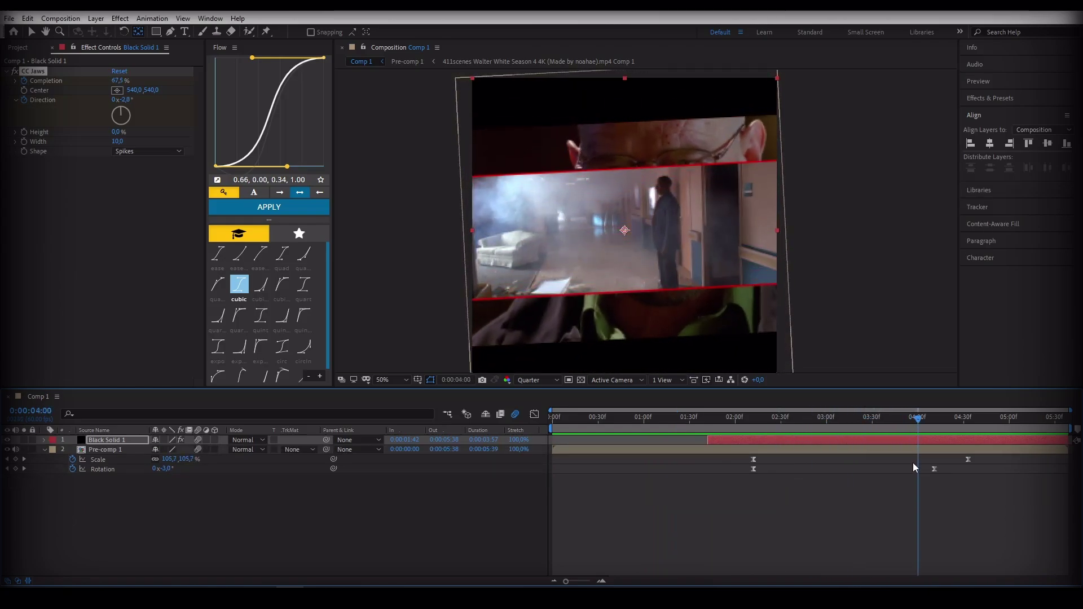
click(912, 467)
click(899, 442)
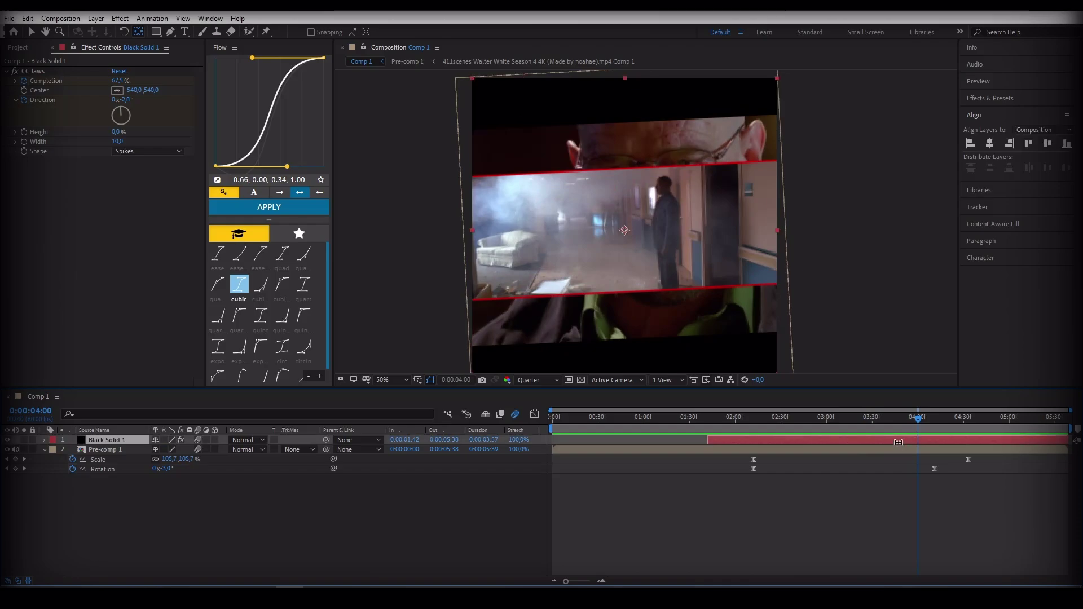
click(866, 464)
double_click(867, 449)
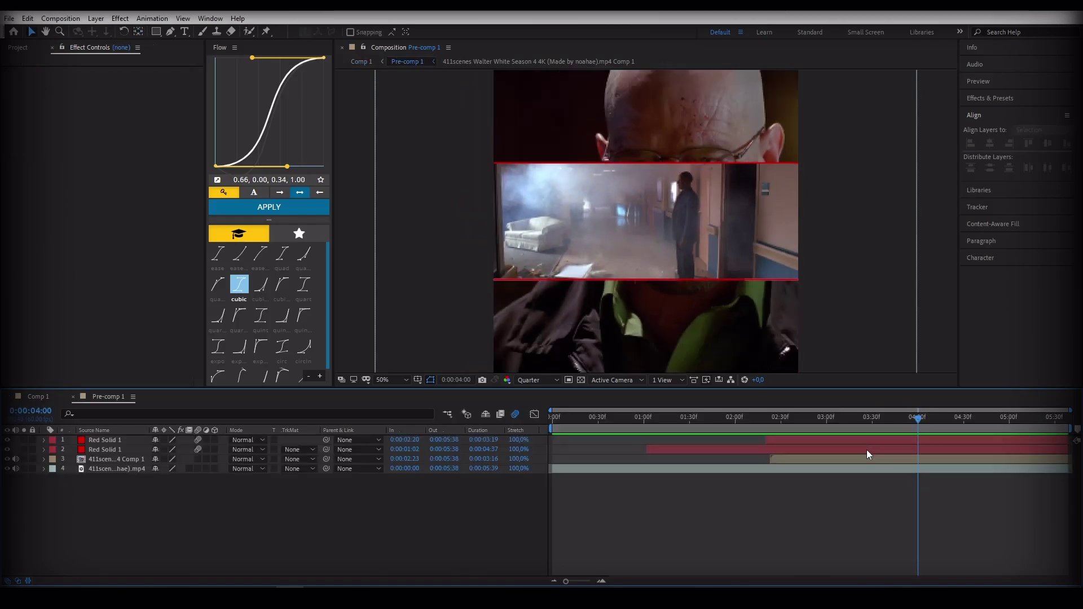
Step: Pre-compose both Red Solid 1 layers together inside Pre-comp 1 and play back the splitting lines
click(107, 449)
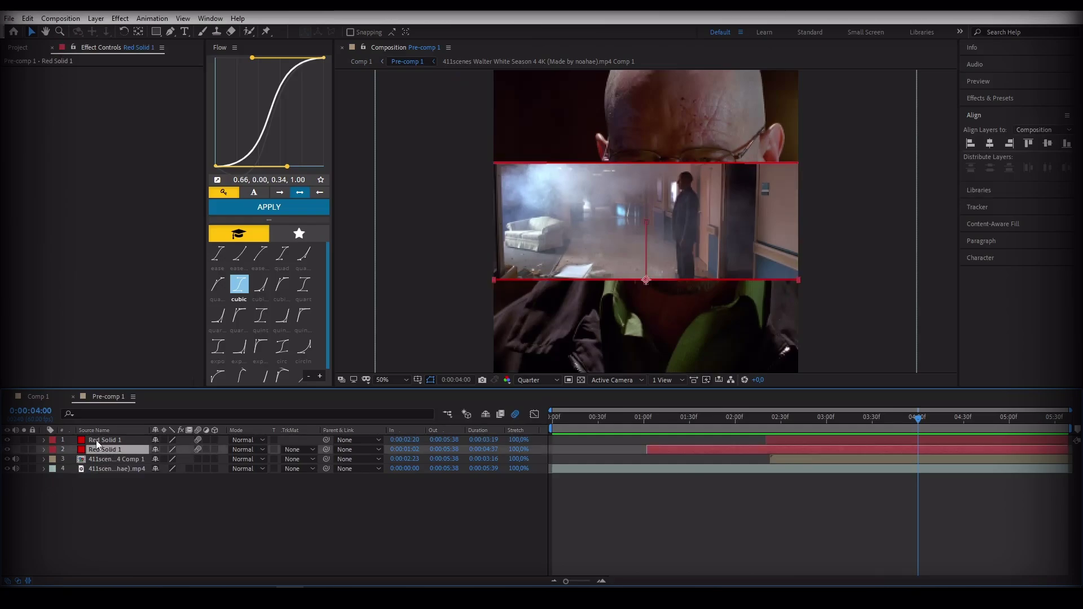
shift+click(96, 440)
right_click(100, 440)
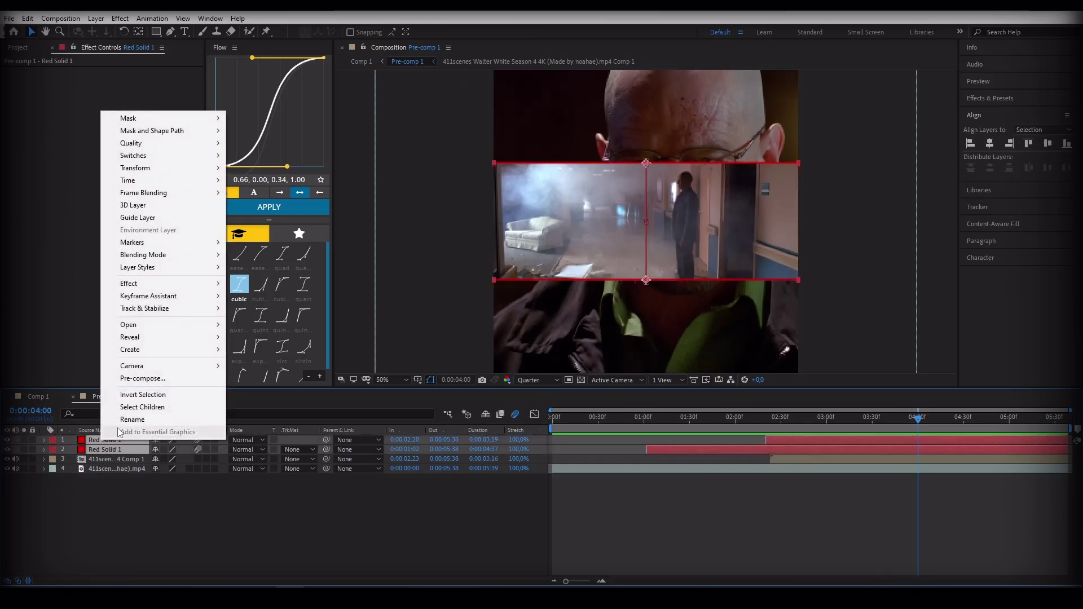
click(169, 379)
click(569, 373)
drag(765, 416, 646, 419)
key(space)
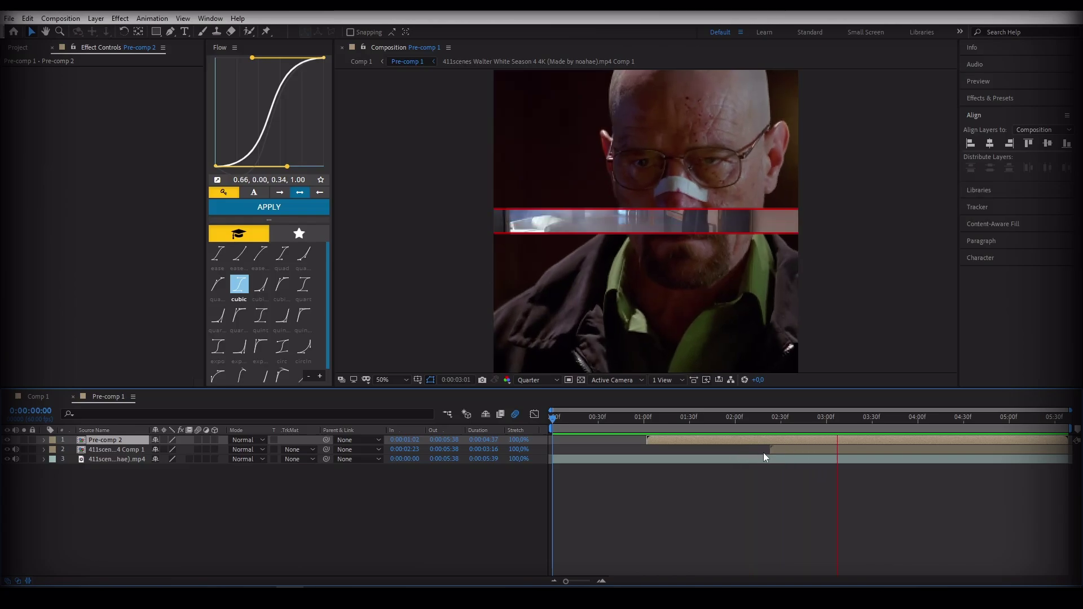
key(space)
Step: Open the pre-composed red lines and add a Bevel and Emboss layer style to the lower Red Solid 1 layer
double_click(885, 440)
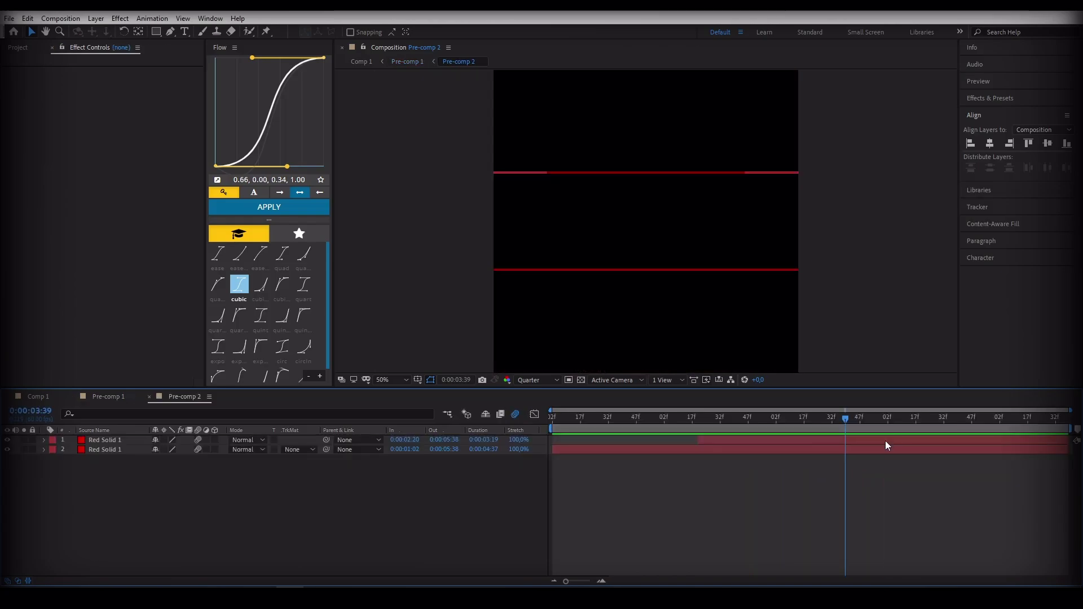
click(675, 451)
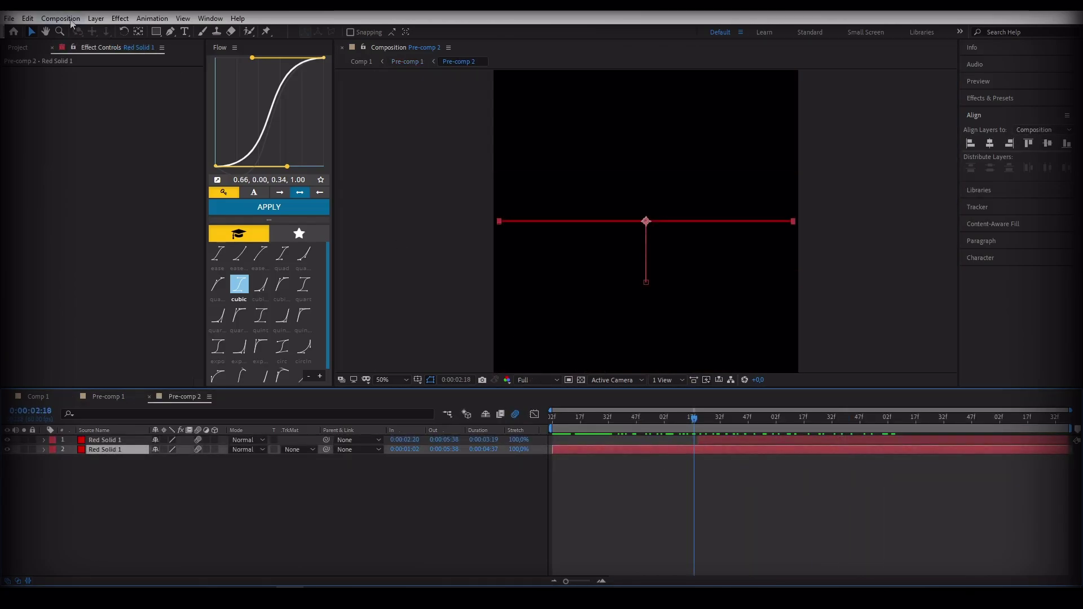
click(96, 18)
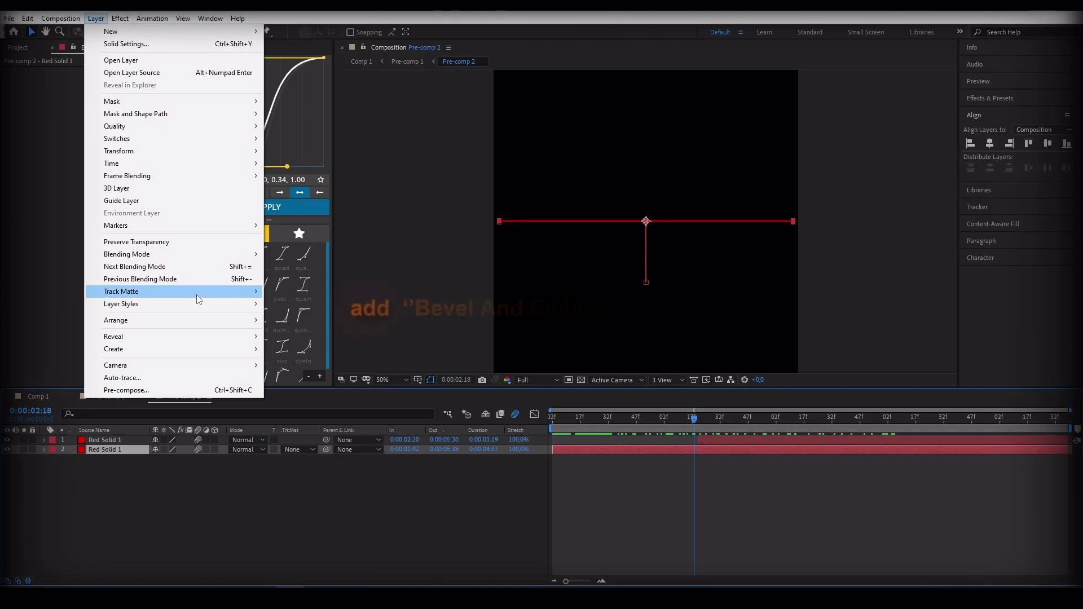
mouse_move(198, 304)
click(305, 391)
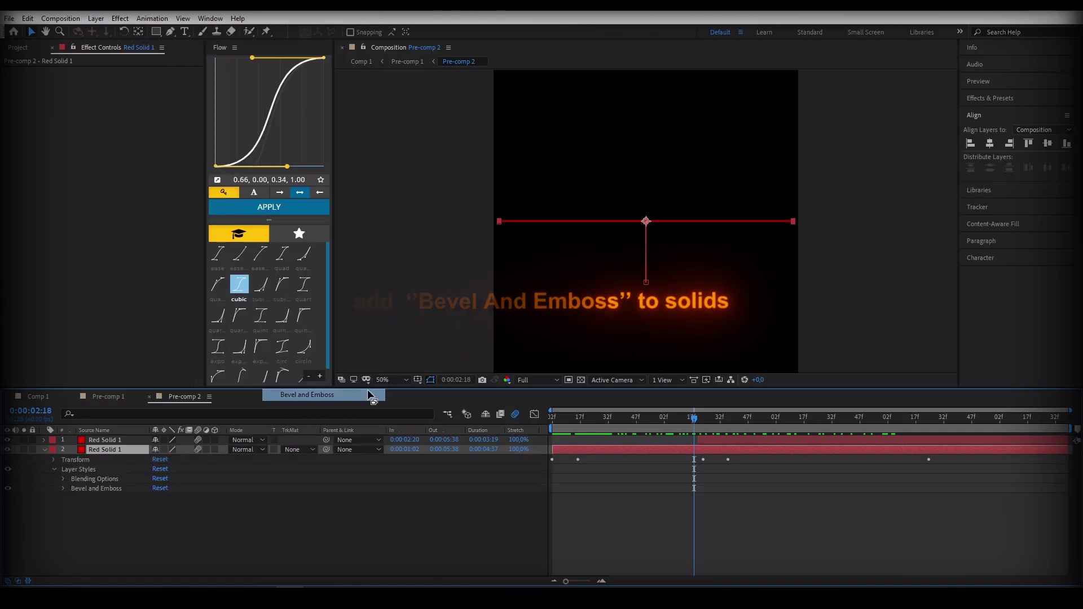
Step: Set the Bevel and Emboss Shadow Color of the lower Red Solid 1 layer to white (FFFFFF)
key(slash)
click(63, 488)
scroll(97, 497, down, 3)
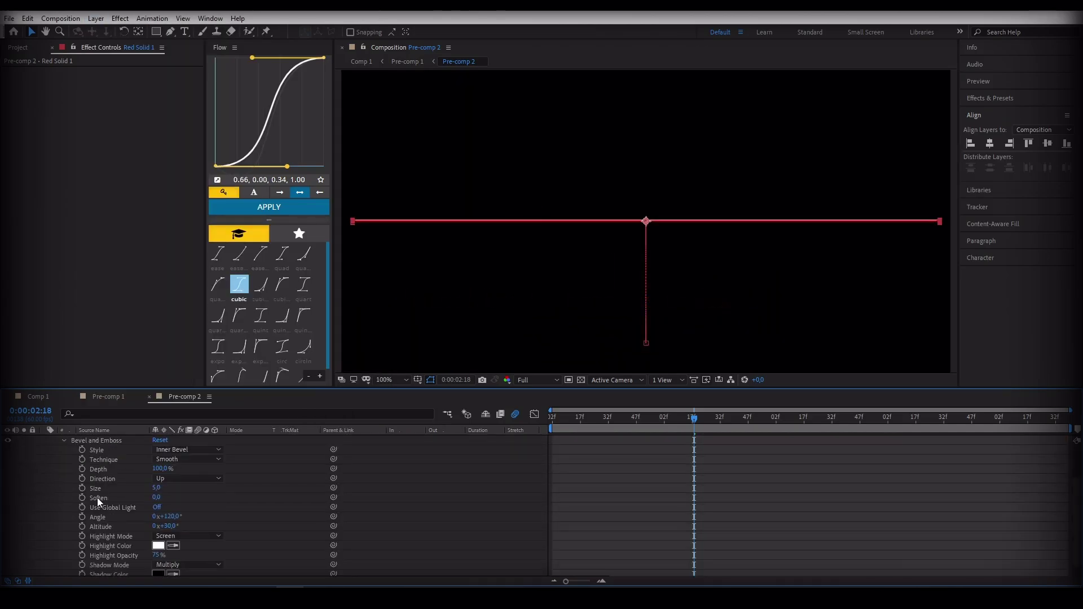
click(160, 561)
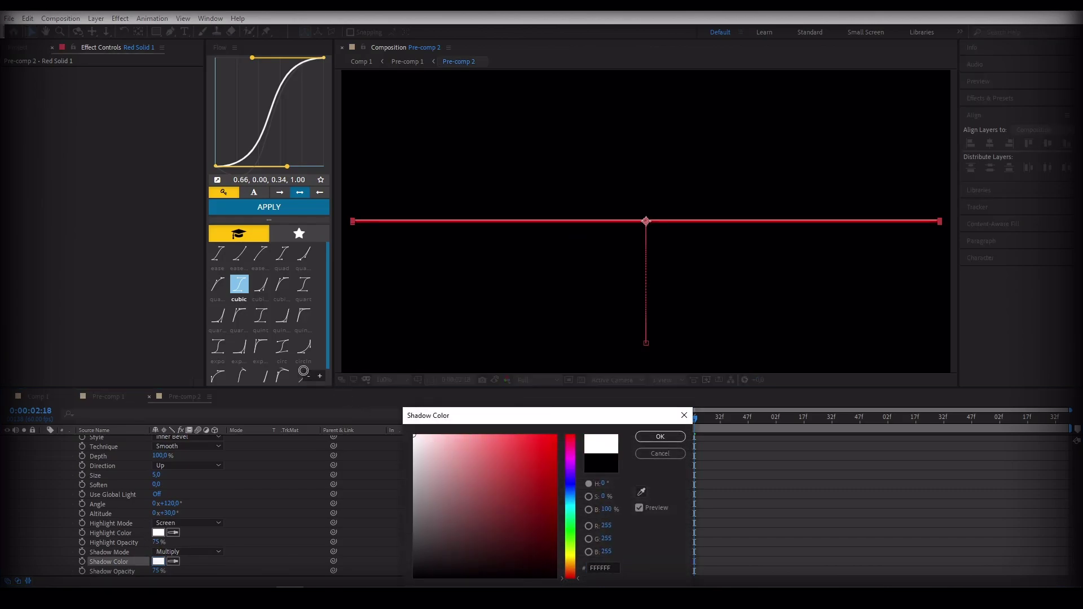
click(660, 437)
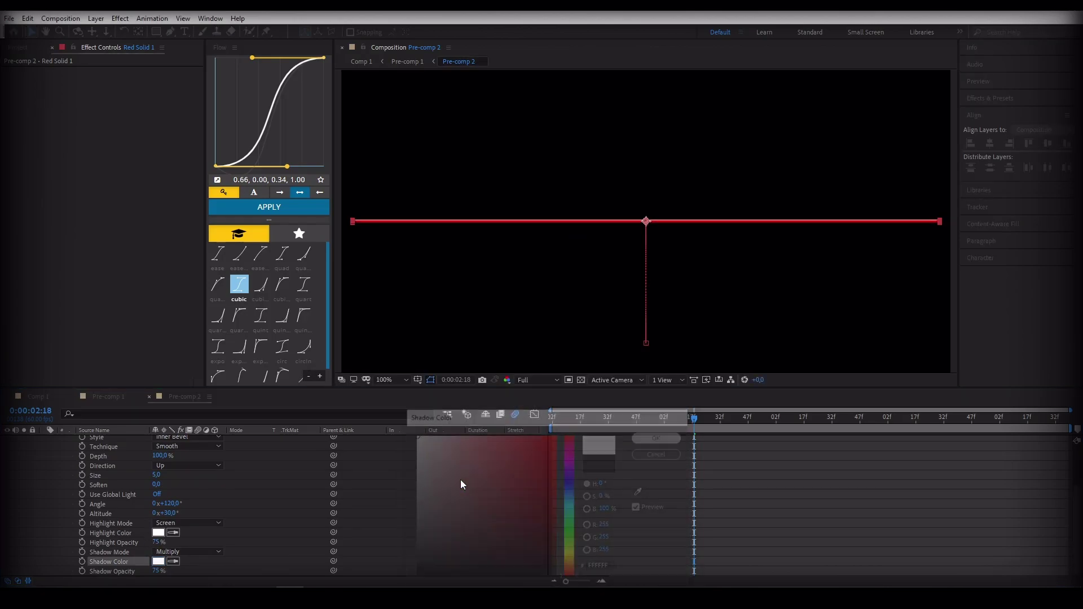
Step: Set the bevel's Shadow Opacity and Highlight Opacity to 50% and its Size to 50, and play back the line
text(50)
key(Return)
click(157, 542)
text(50)
key(Return)
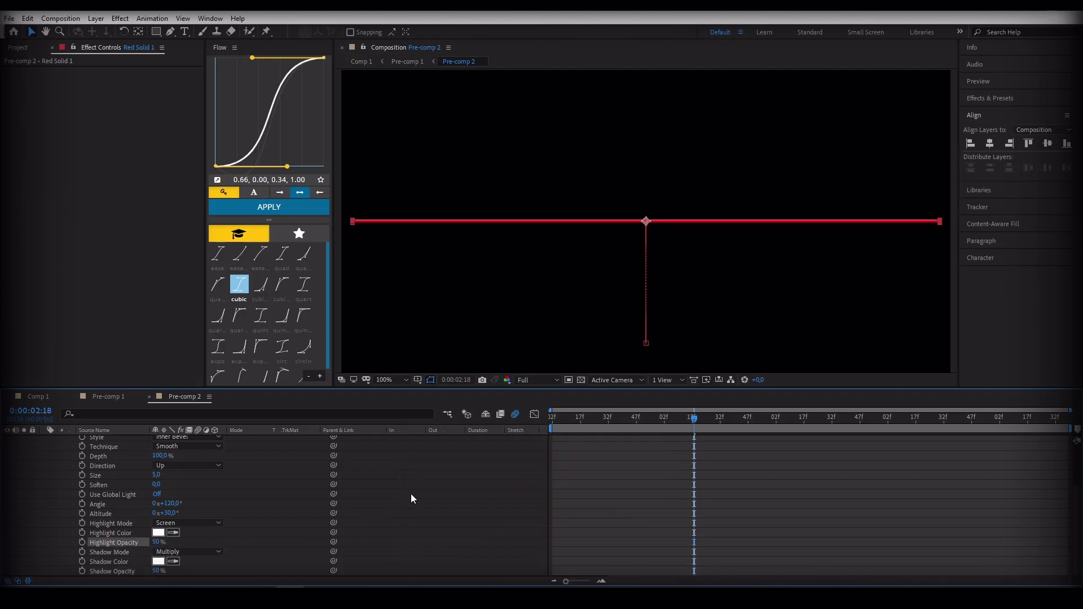
key(space)
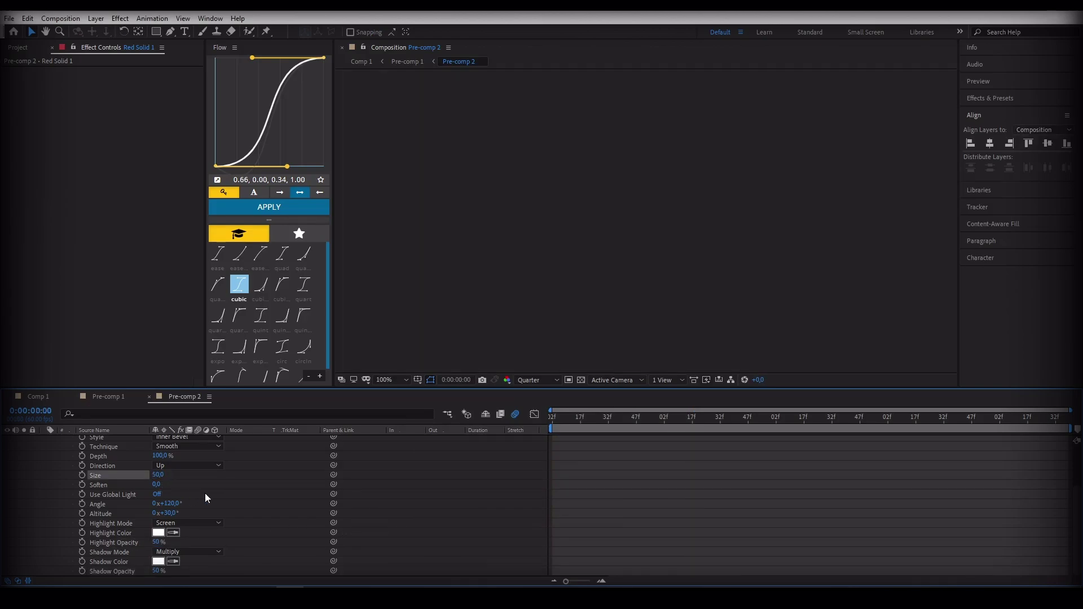
Step: Copy the Layer Styles of the lower Red Solid 1 layer onto the upper Red Solid 1 layer
scroll(181, 486, up, 3)
click(80, 464)
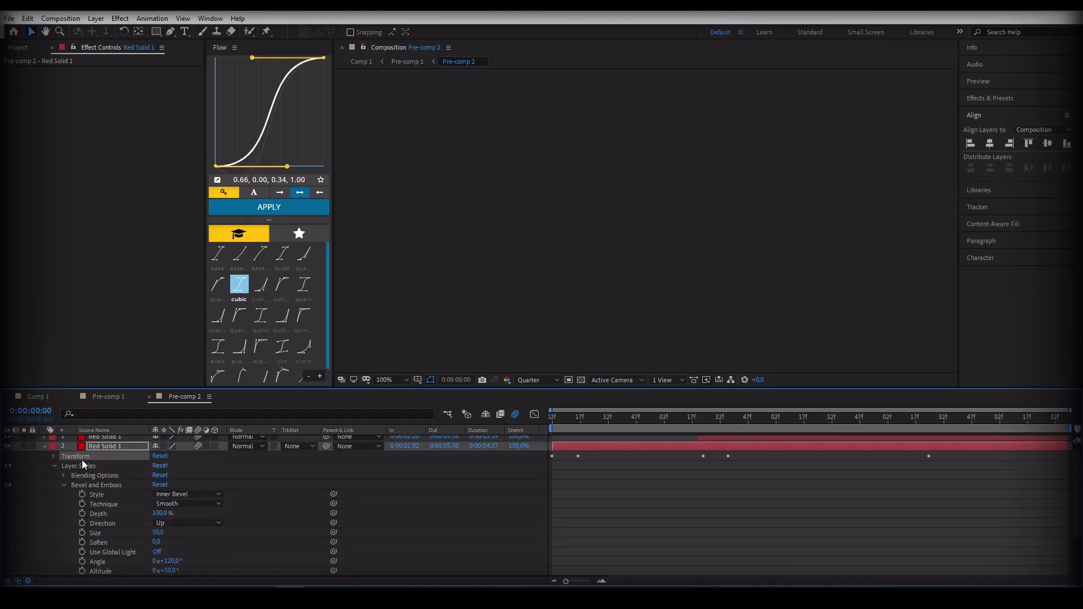
click(44, 446)
click(108, 441)
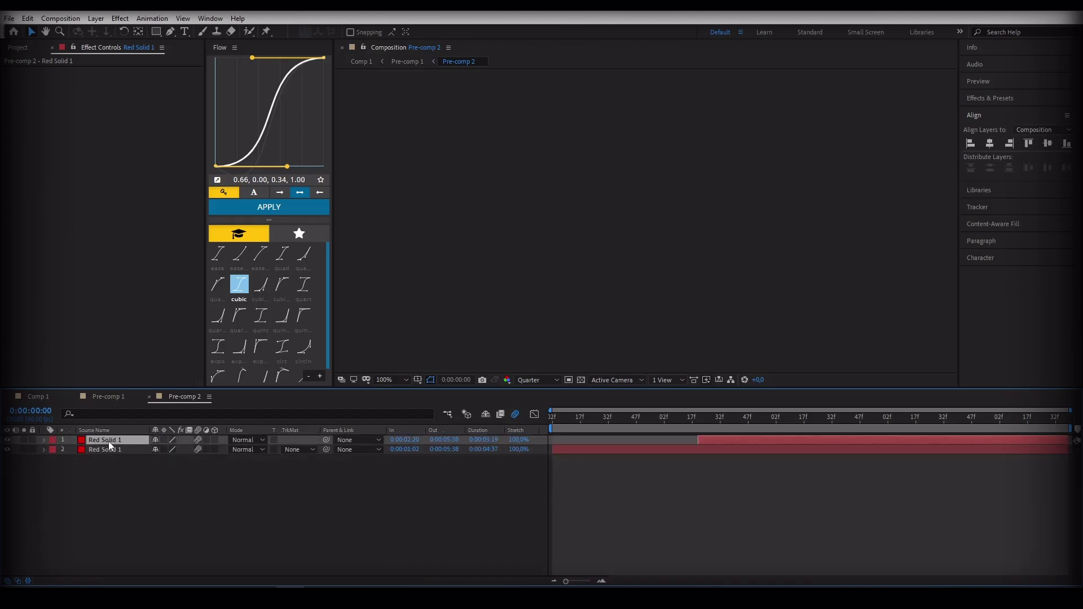
click(45, 440)
click(101, 479)
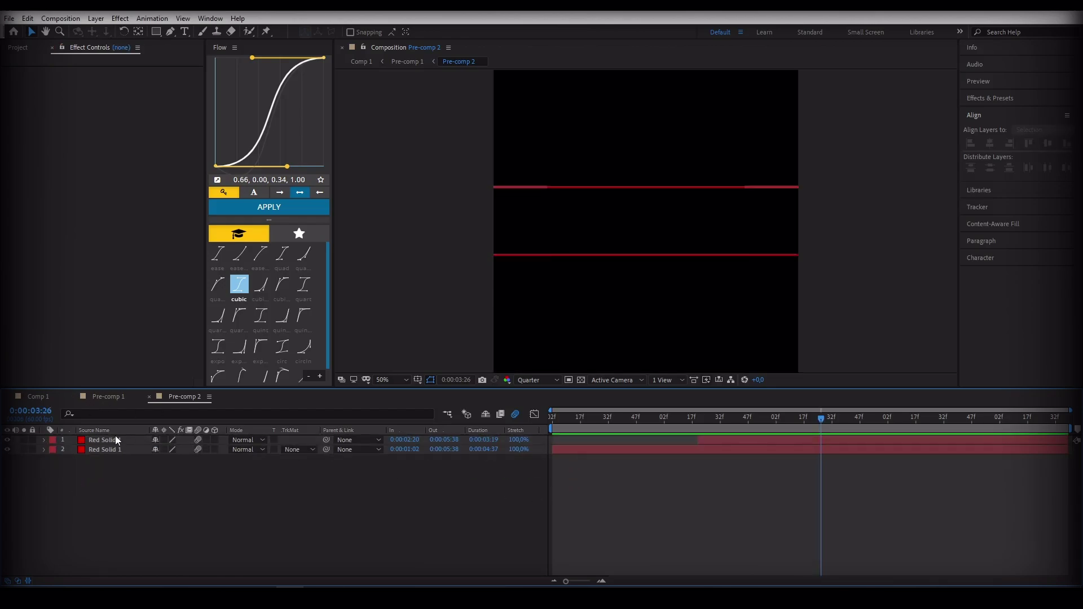
Step: Set the height of both Scale keyframes on the lower Red Solid 1 layer to 1%
key(u)
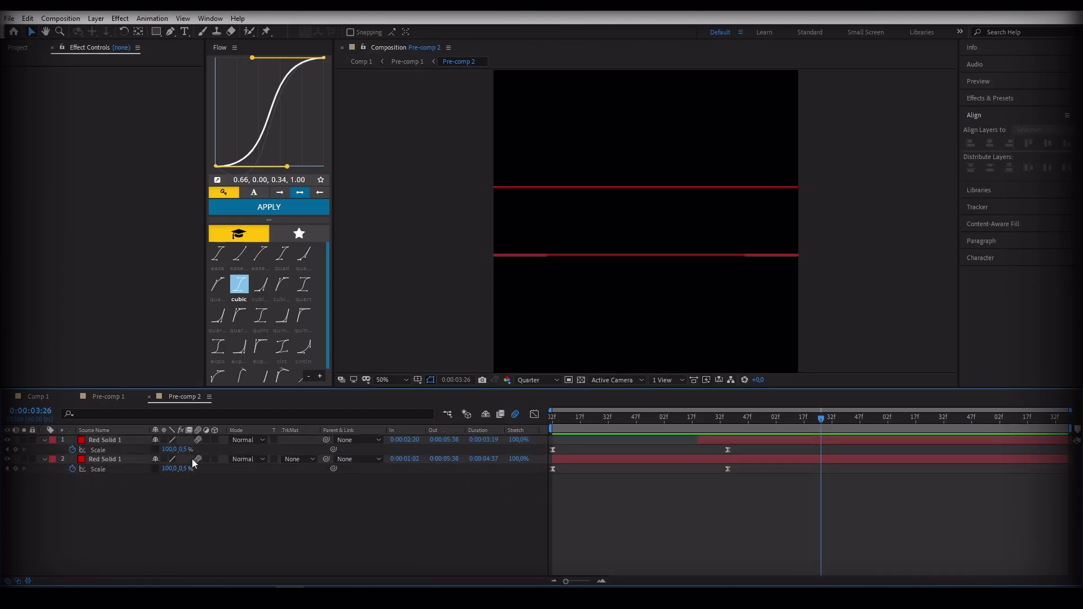
click(551, 418)
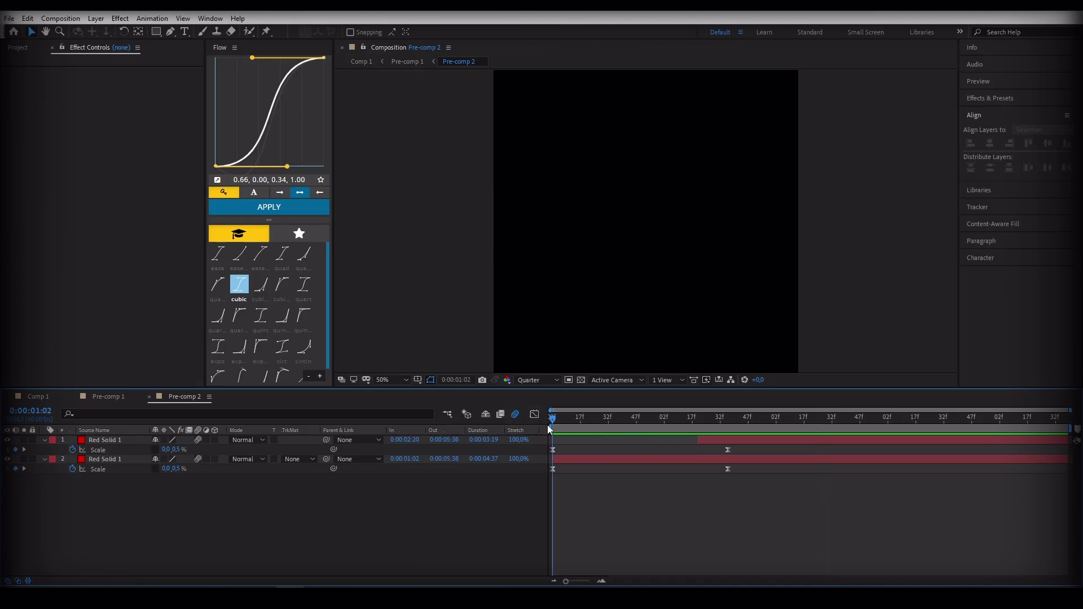
drag(599, 420, 647, 421)
double_click(554, 469)
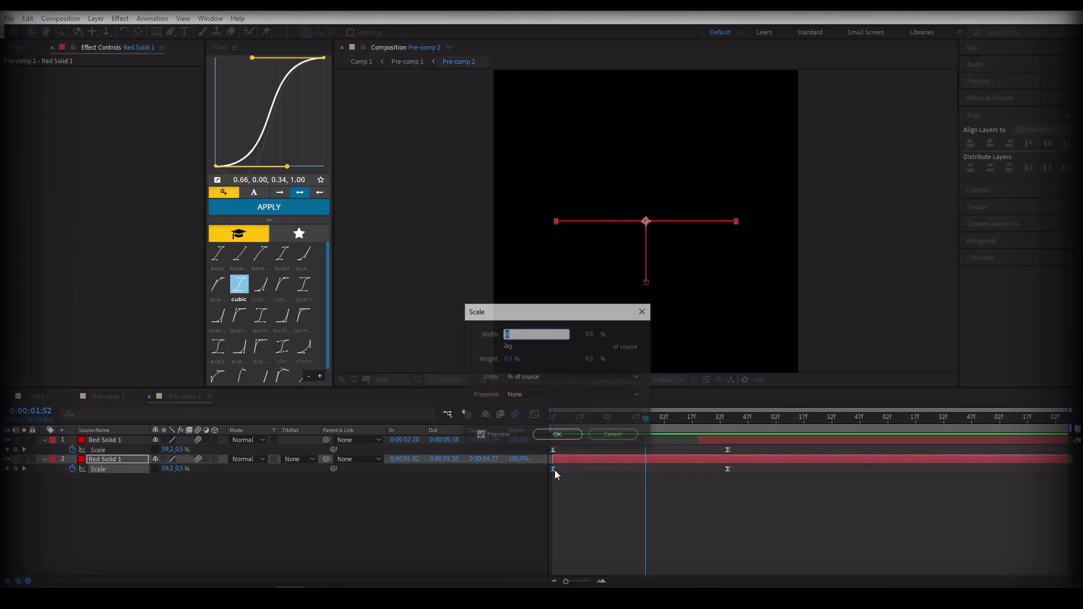
click(508, 359)
key(Return)
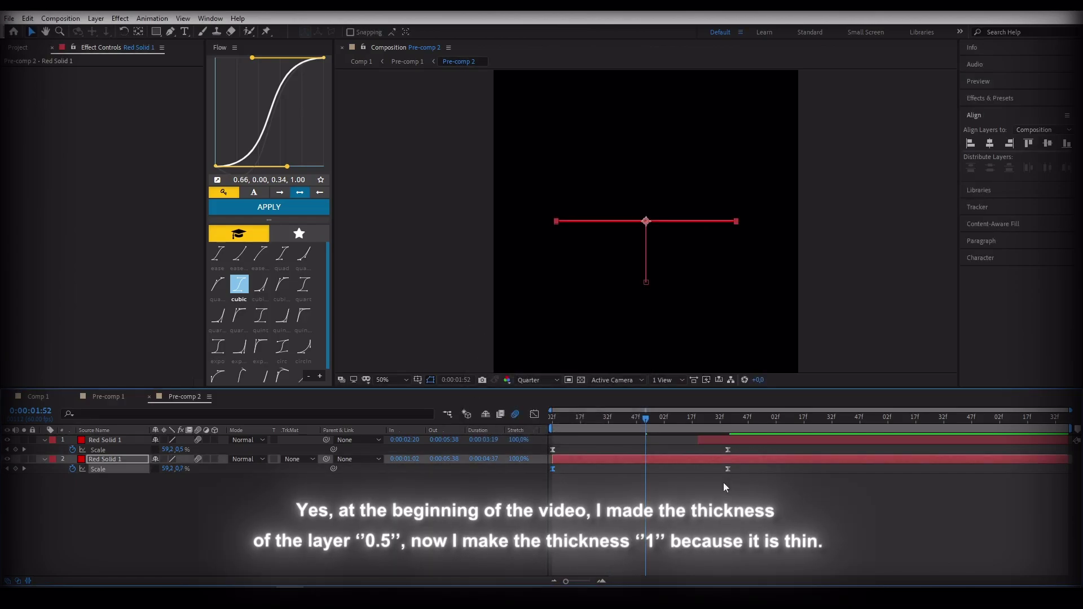
double_click(727, 469)
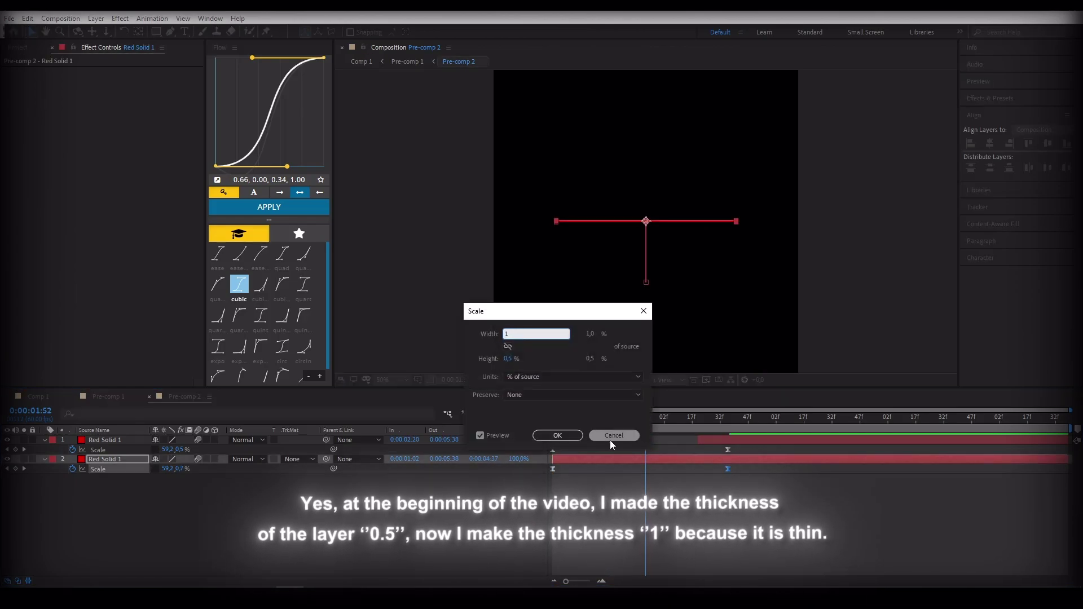
click(612, 436)
double_click(727, 470)
click(508, 358)
text(1)
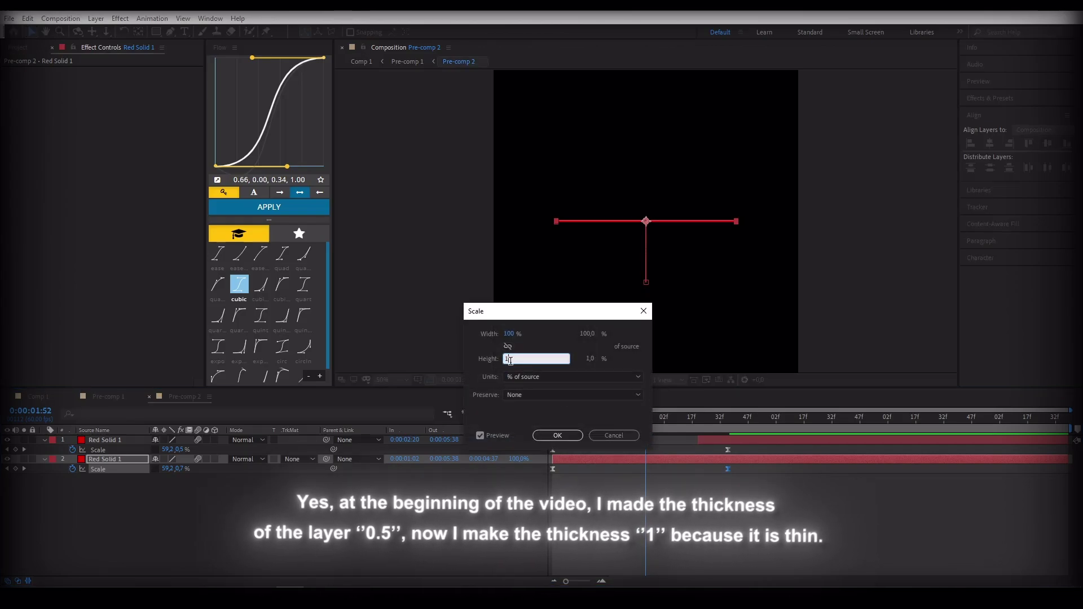
key(Return)
Step: Set the height of both Scale keyframes on the upper Red Solid 1 layer to 1% and scrub through the thicker line
double_click(553, 450)
click(508, 359)
text(1)
key(Return)
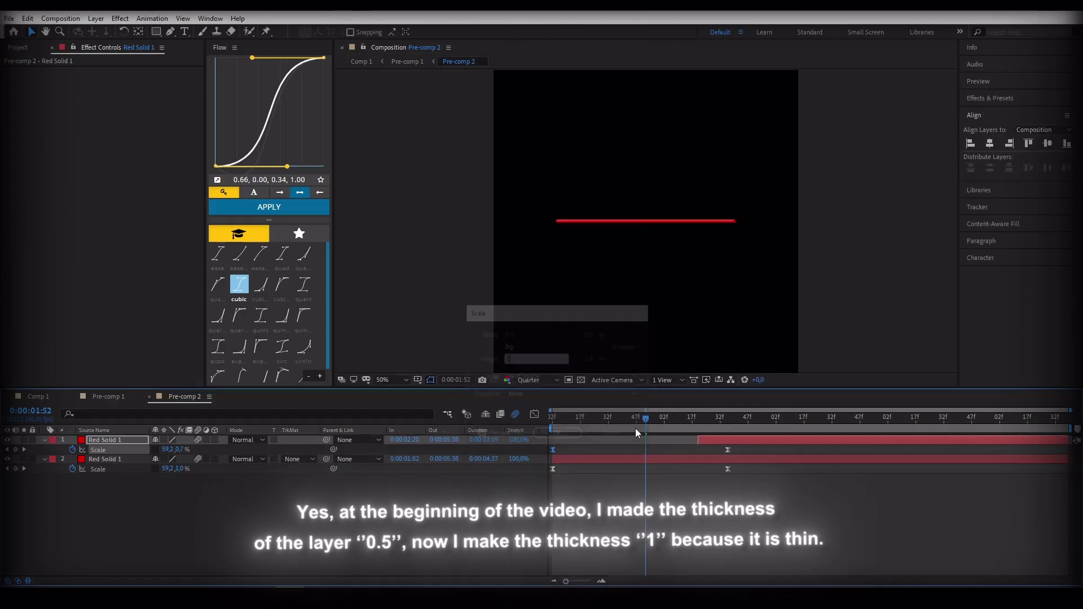
double_click(728, 450)
click(509, 359)
text(1)
key(Return)
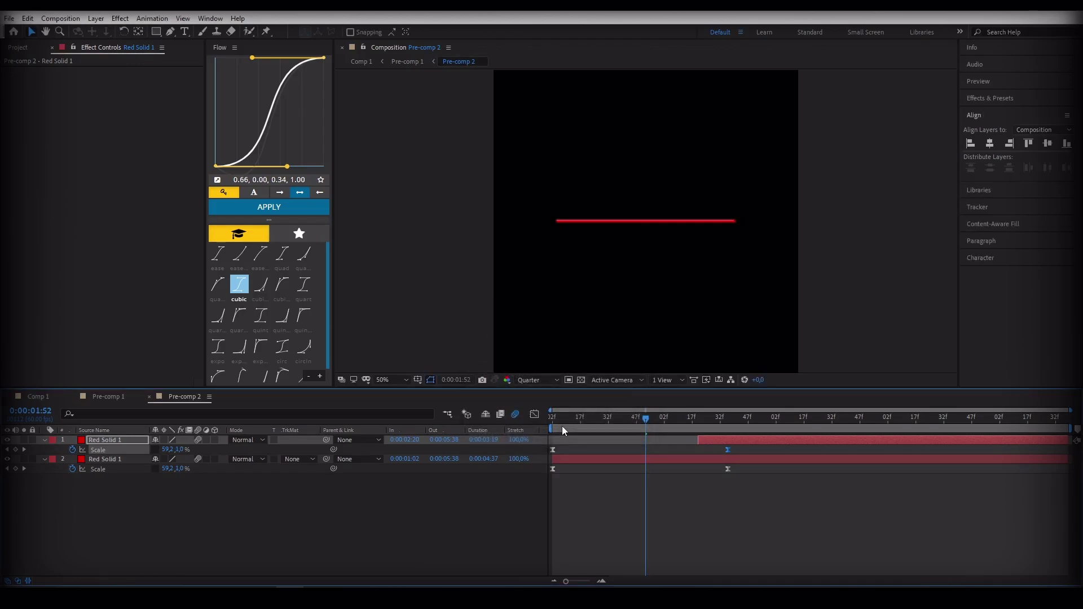
drag(563, 421, 636, 435)
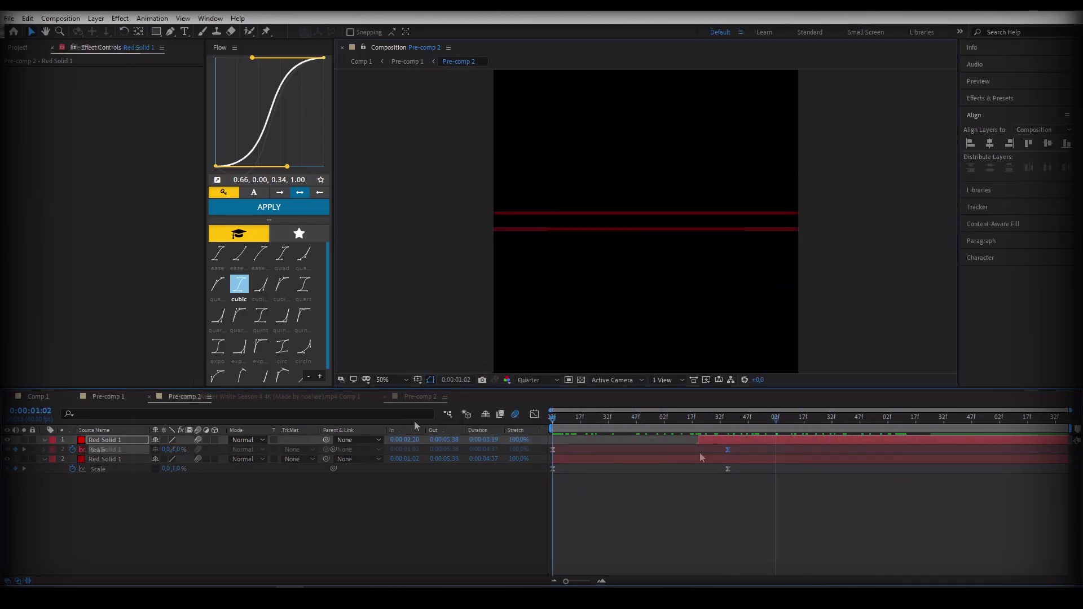
Step: Duplicate the lower Red Solid 1 layer and pre-compose the bottommost copy on its own
click(699, 452)
click(651, 420)
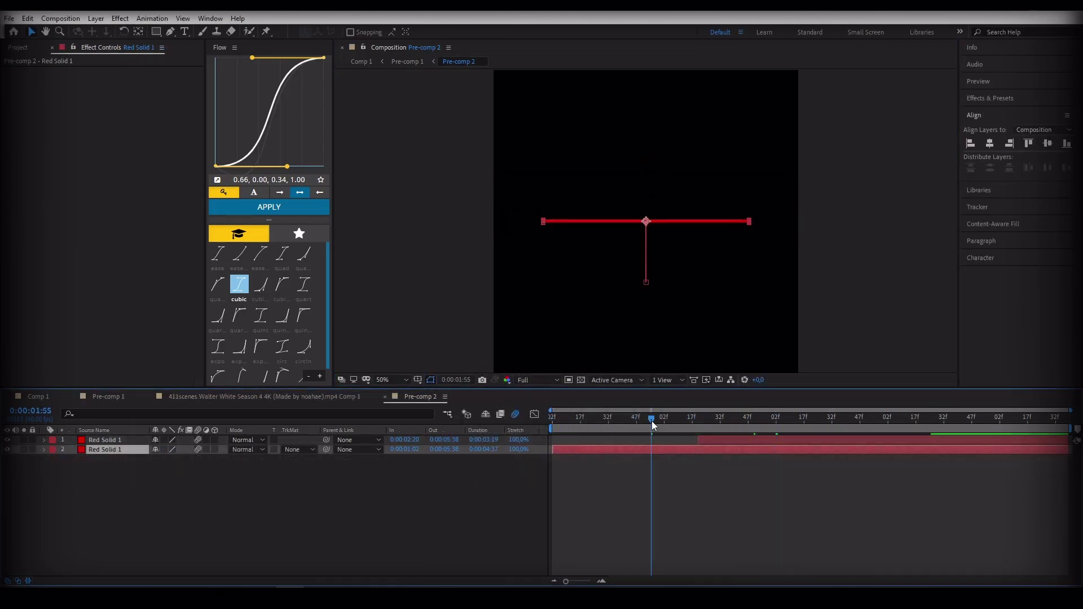
click(640, 460)
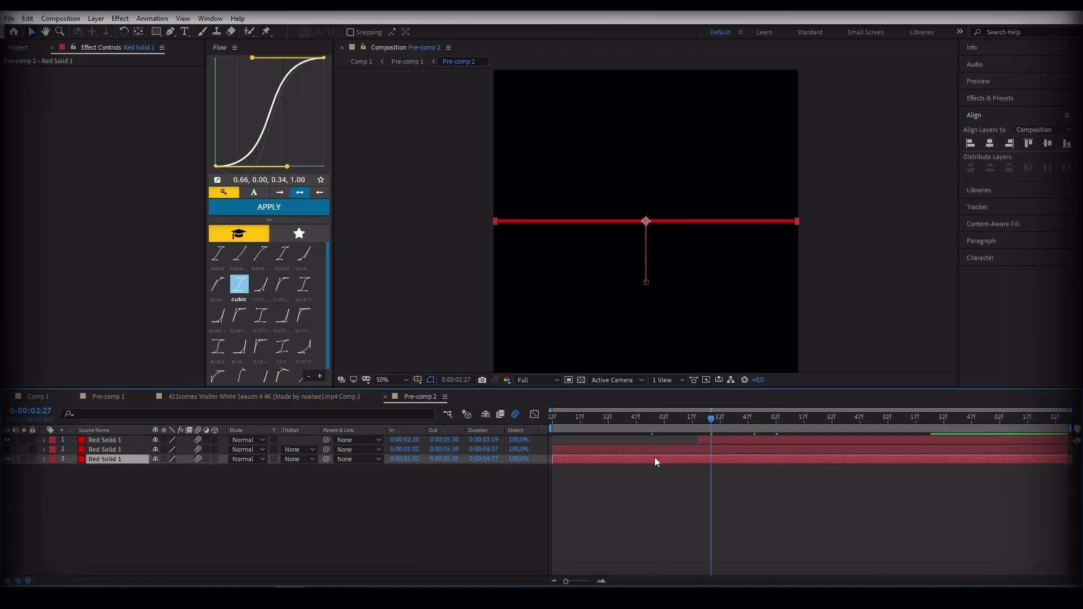
right_click(654, 458)
click(725, 392)
click(588, 374)
Step: Apply the Turbulent Displace effect to the pre-composed Red Solid 1 copy
click(640, 422)
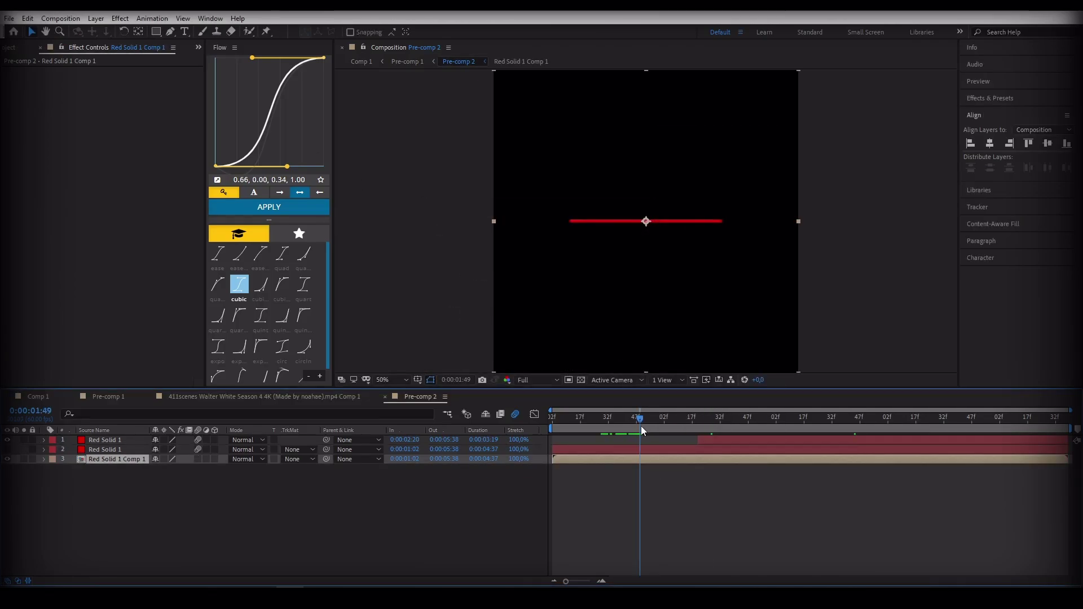
key(ctrl+space)
text(t)
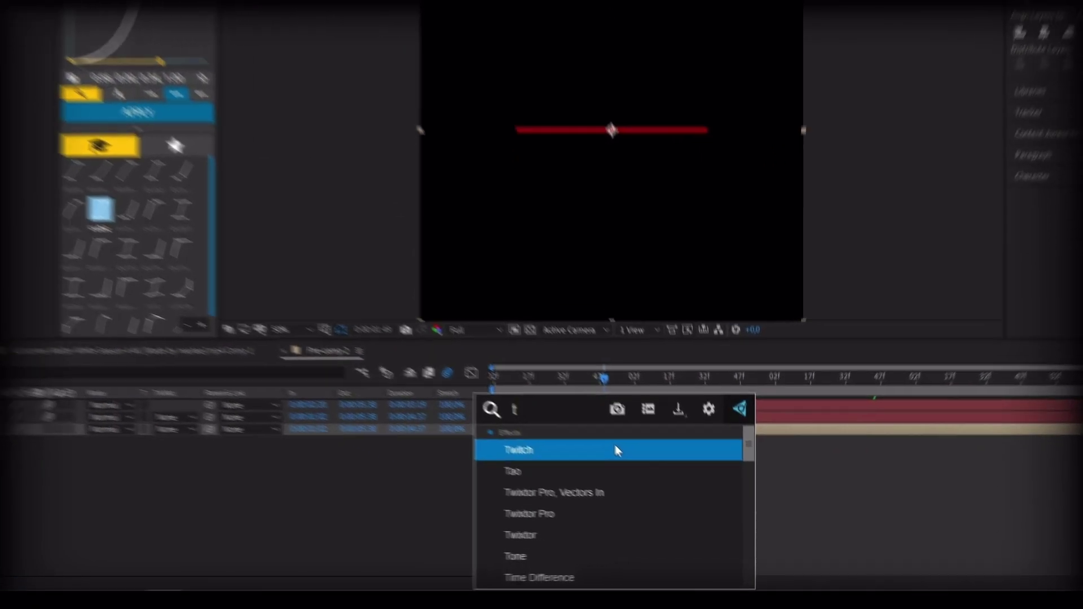
text(urbu)
click(616, 449)
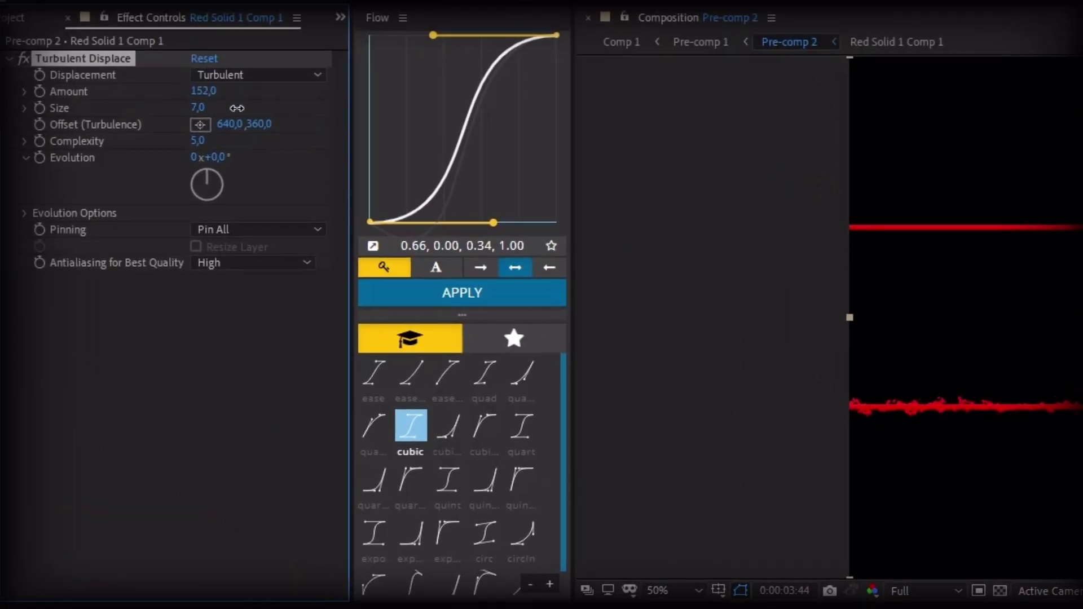
Step: Set the Turbulent Displace Size to 13 and Amount to 57, and scrub to 0:00:03:59 to check the jagged line
mouse_move(200, 108)
mouse_down()
mouse_move(230, 109)
mouse_move(195, 115)
mouse_move(206, 114)
mouse_up()
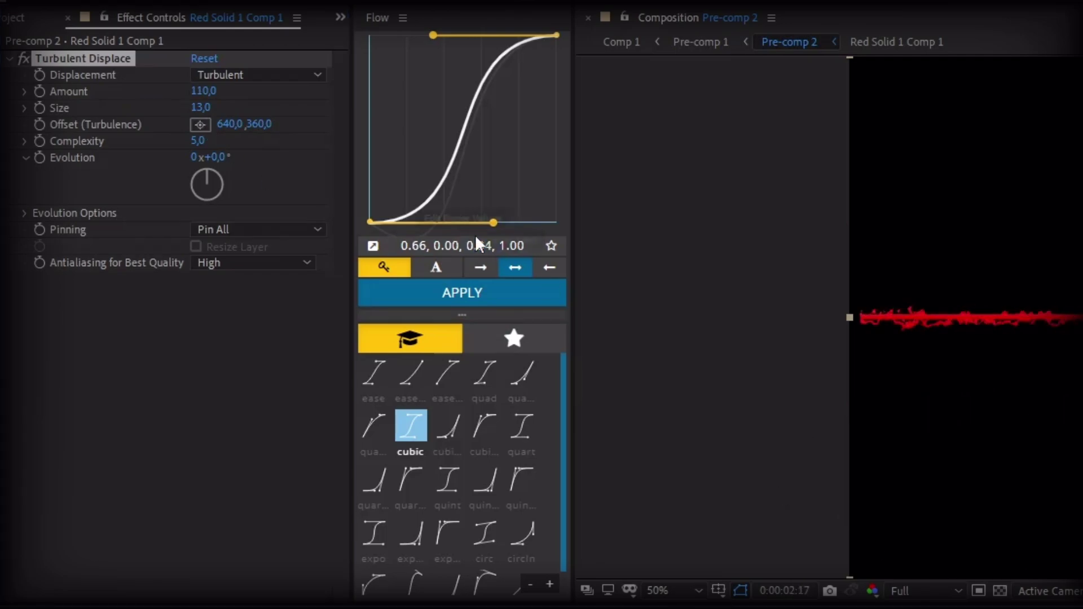
drag(200, 91, 170, 106)
drag(981, 602, 1026, 530)
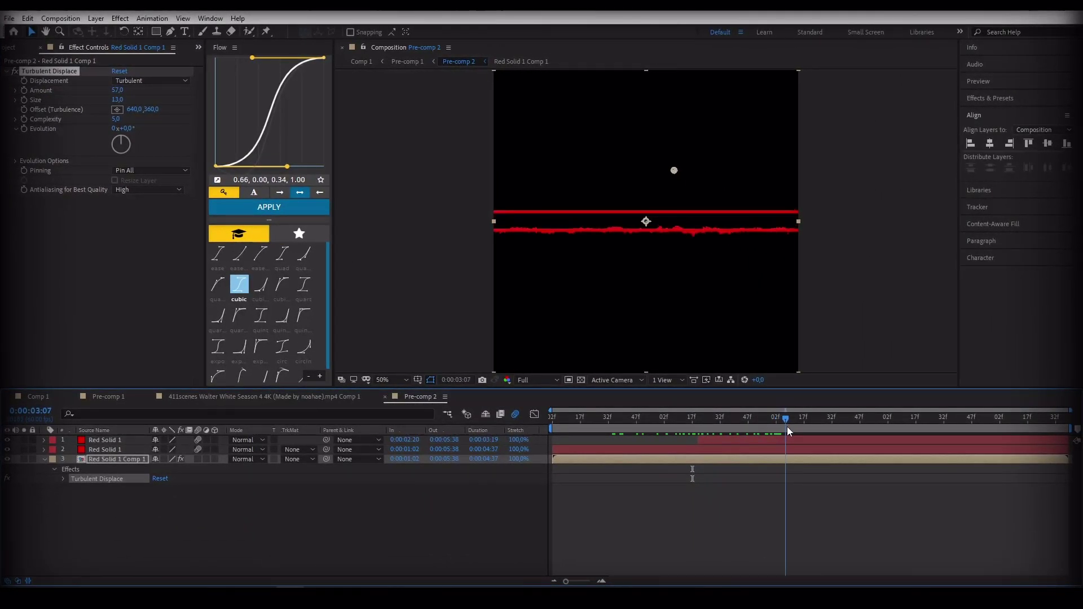
drag(787, 431, 883, 434)
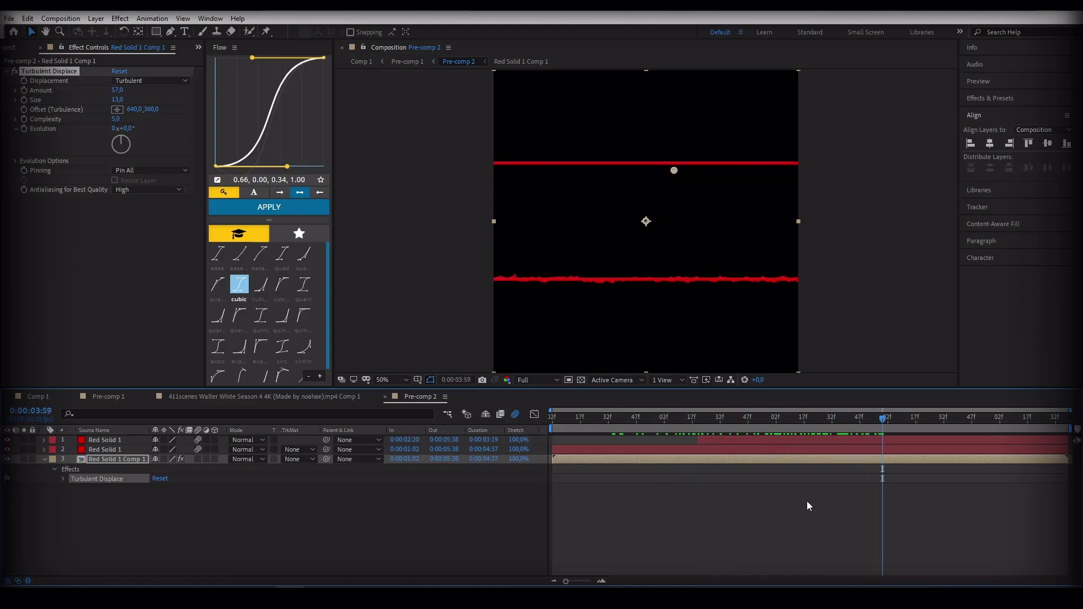
Step: Duplicate the upper Red Solid 1 layer at its in point and pre-compose the lower copy on its own
click(750, 443)
key(i)
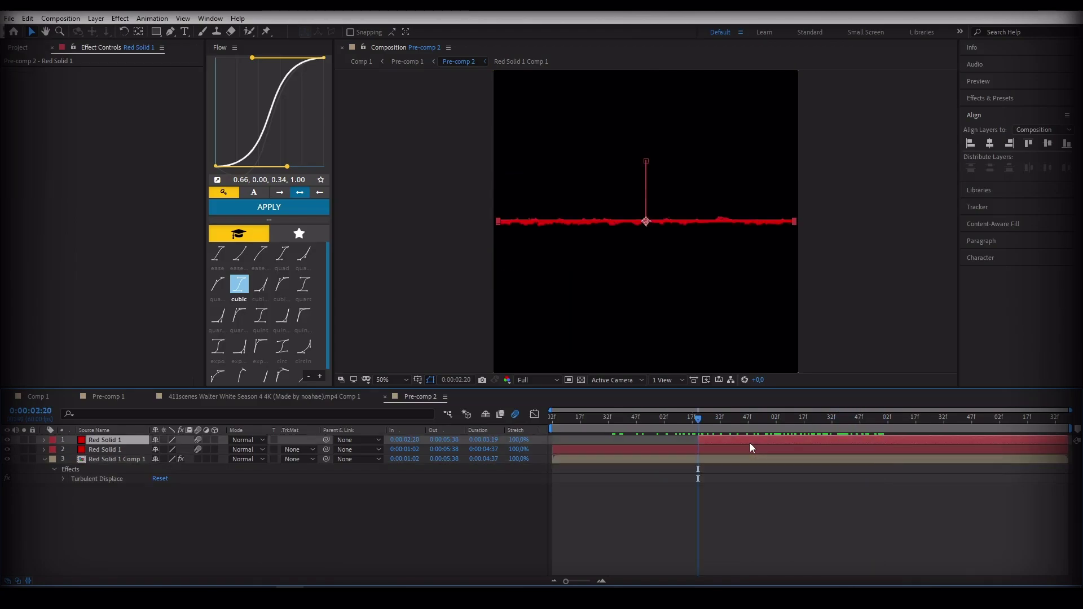
key(ctrl+d)
click(735, 448)
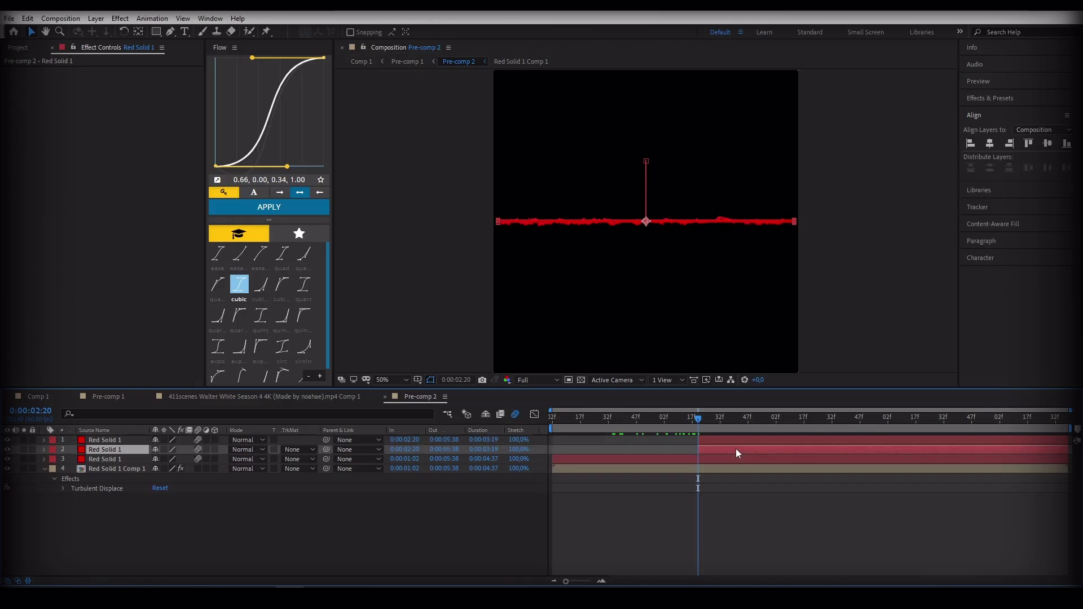
right_click(736, 449)
click(777, 387)
key(Return)
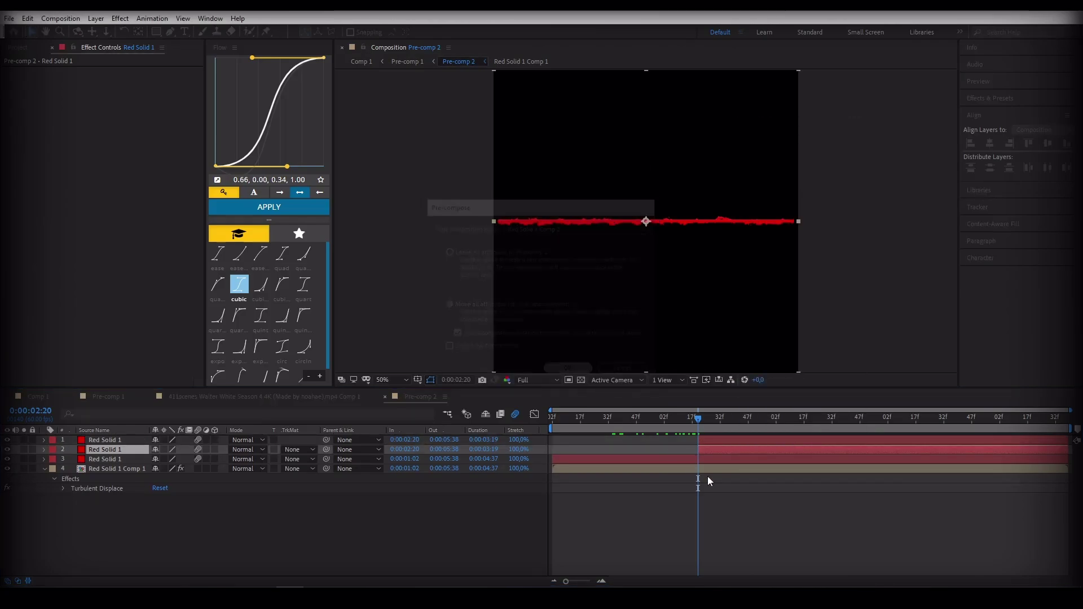
Step: Copy the Turbulent Displace effect from Red Solid 1 Comp 1 onto Red Solid 1 Comp 2 and scrub to 0:00:03:56
click(709, 467)
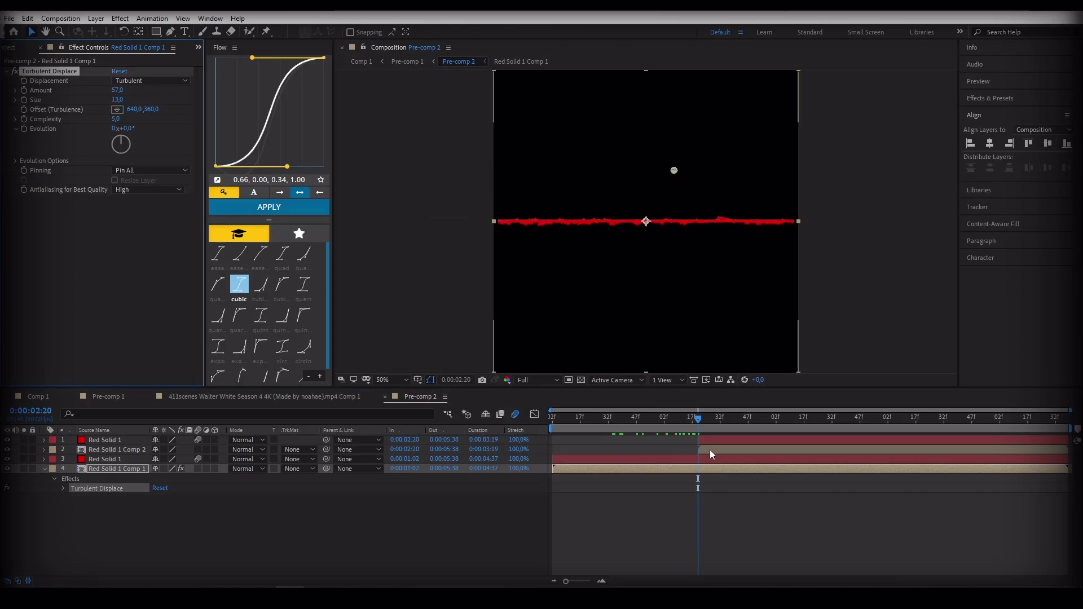
click(710, 450)
drag(699, 420, 867, 438)
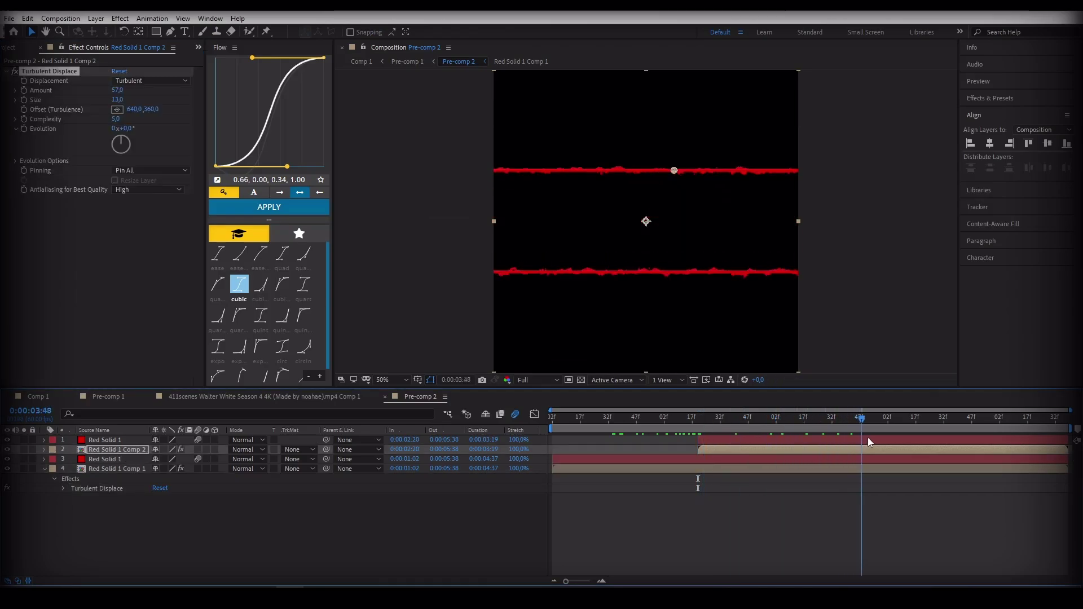
drag(868, 437, 877, 436)
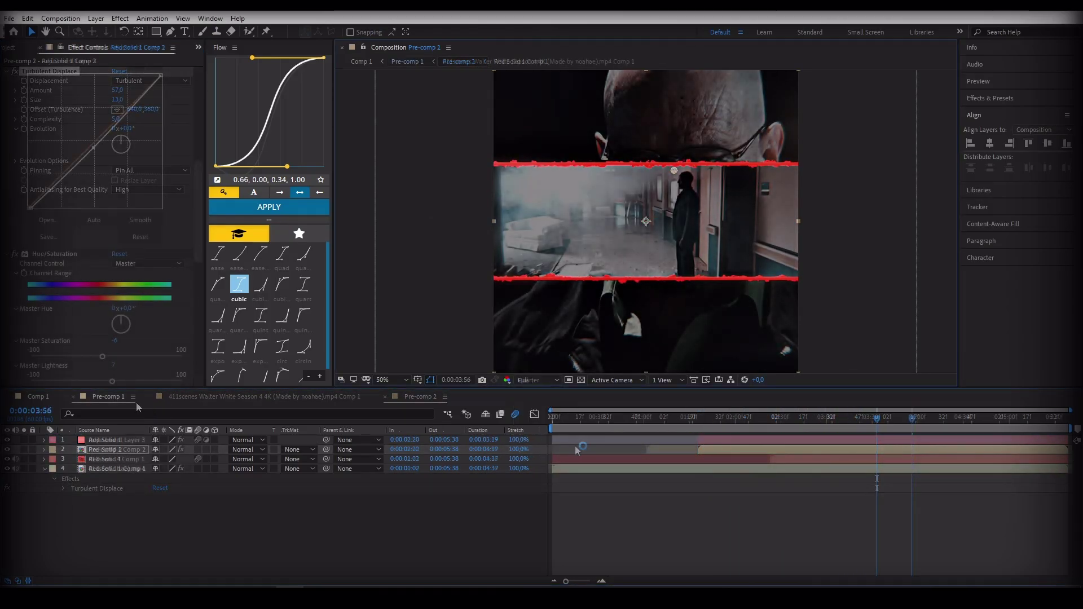
Step: Return to Comp 1, close the Pre-comp 1 timeline, and set the preview resolution to Quarter with the playhead at 0:00:00:00
click(52, 399)
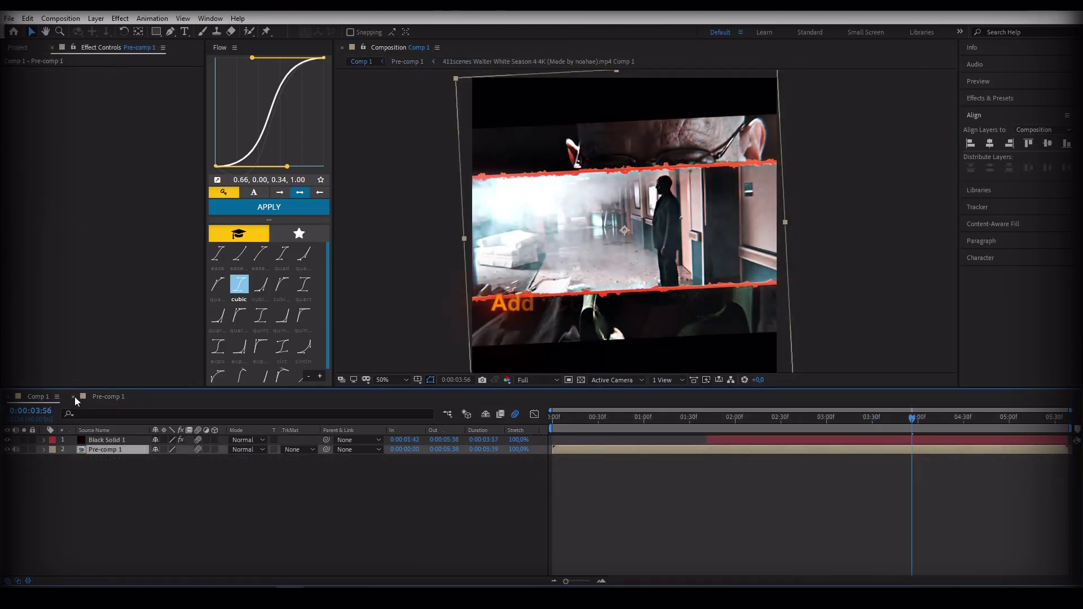
click(72, 396)
click(593, 508)
click(554, 419)
click(533, 381)
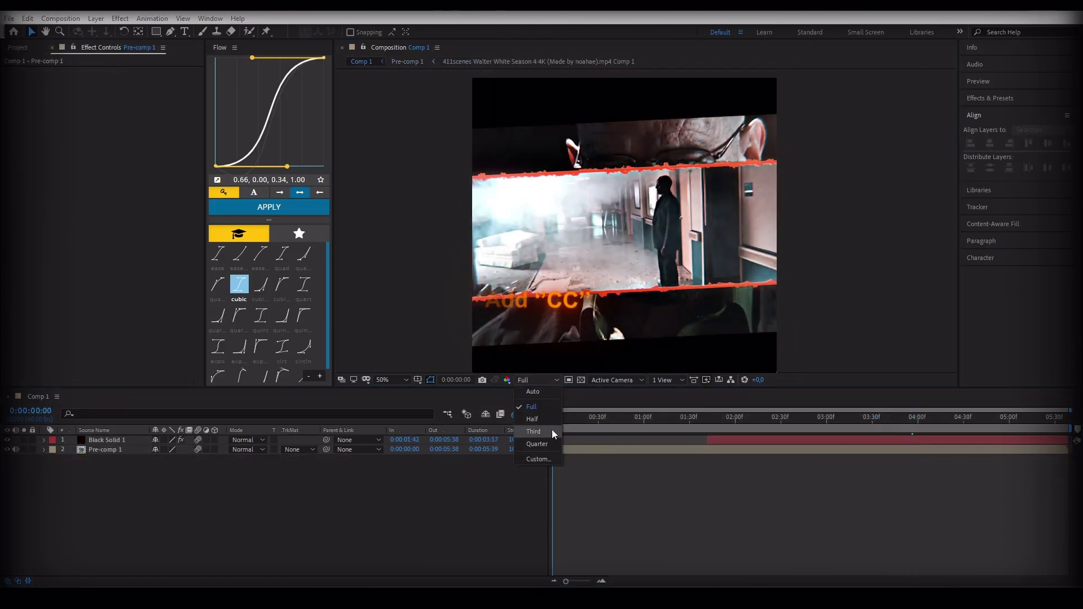
click(554, 444)
click(673, 452)
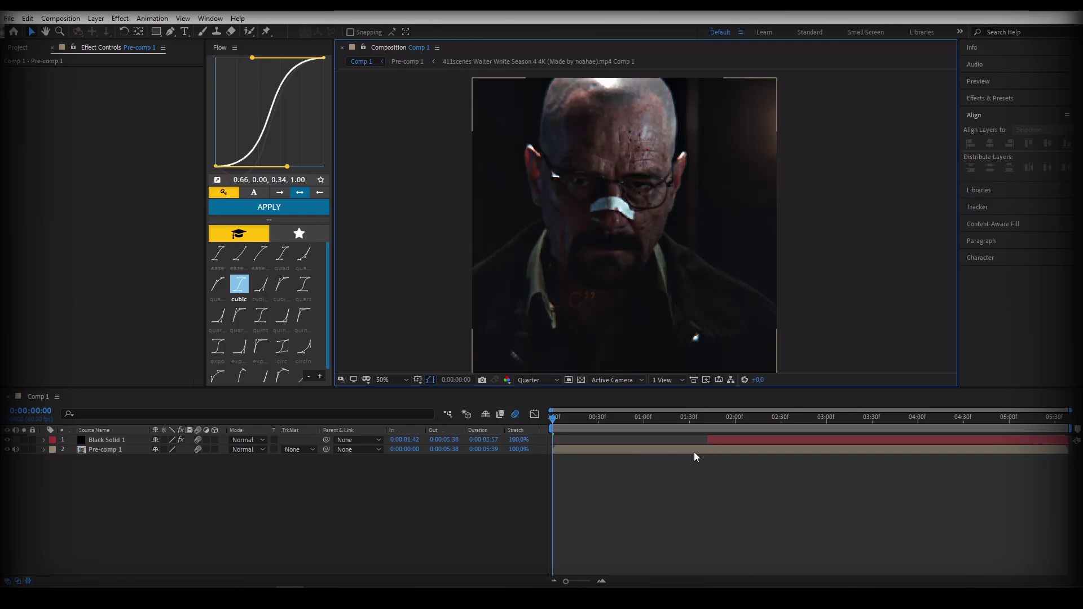
Step: Pre-compose all layers of Comp 1 together as Pre-comp 3 and play the preview
key(ctrl+a)
right_click(659, 449)
click(699, 390)
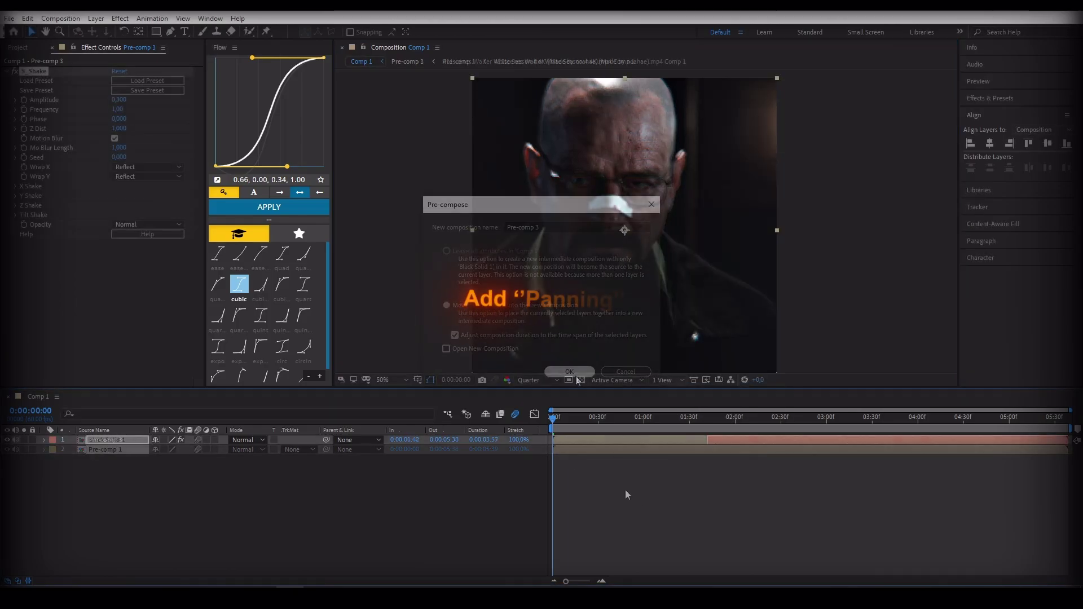
key(space)
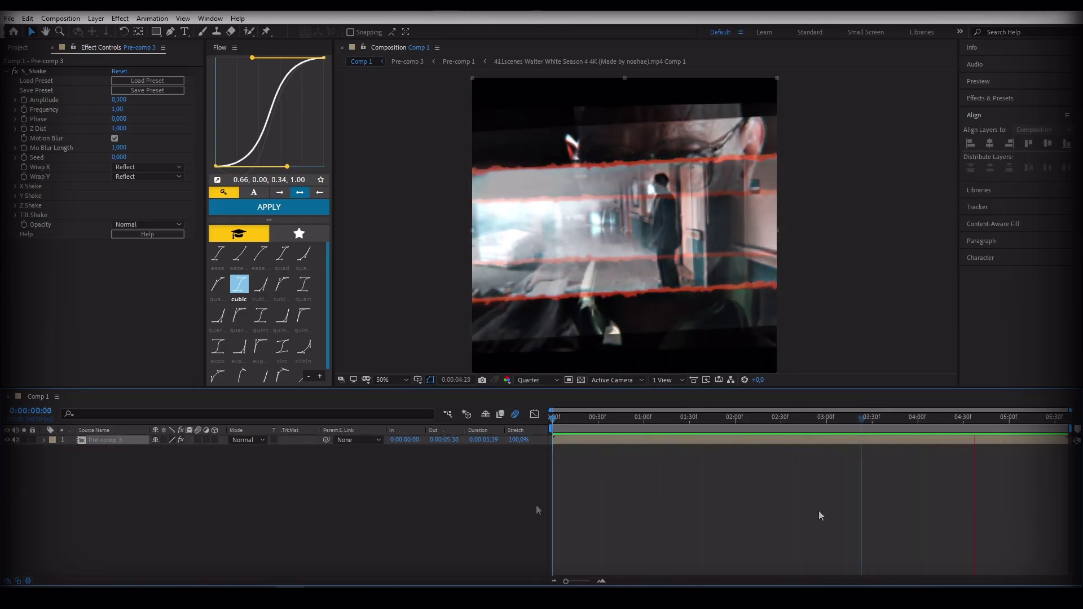
Step: In the nested 411scenes footage composition, apply the Tint effect to the video layer with Amount to Tint at 63%
double_click(113, 442)
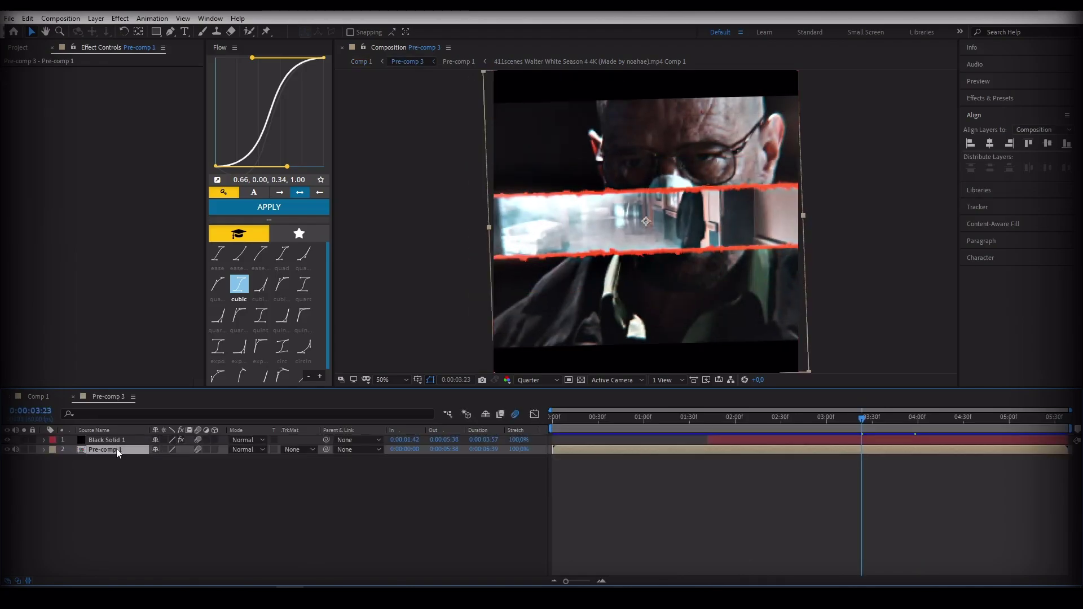
double_click(118, 450)
double_click(120, 459)
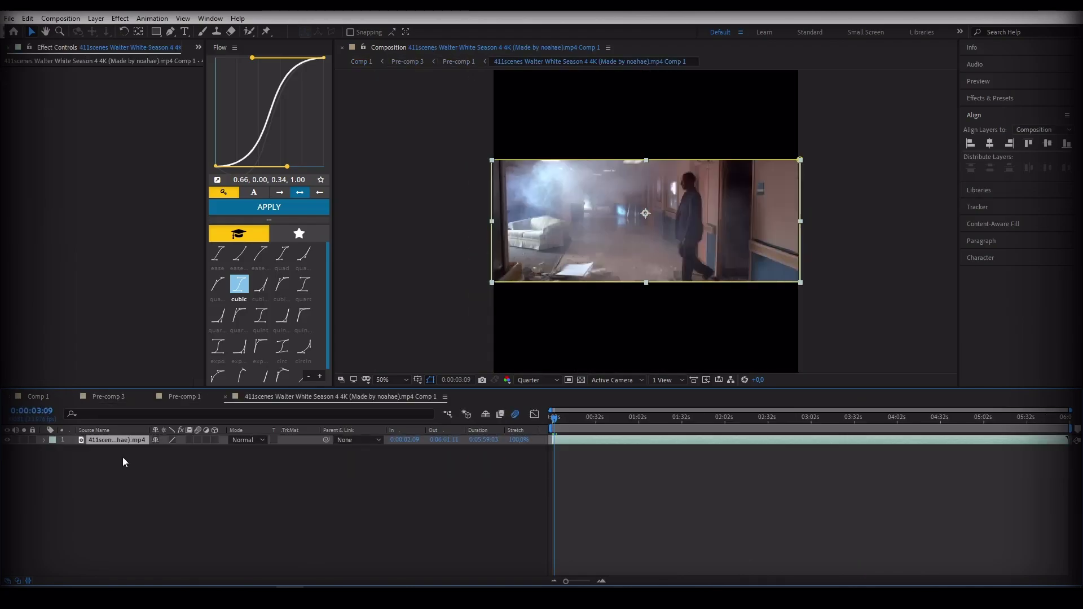
key(ctrl+space)
text(tint)
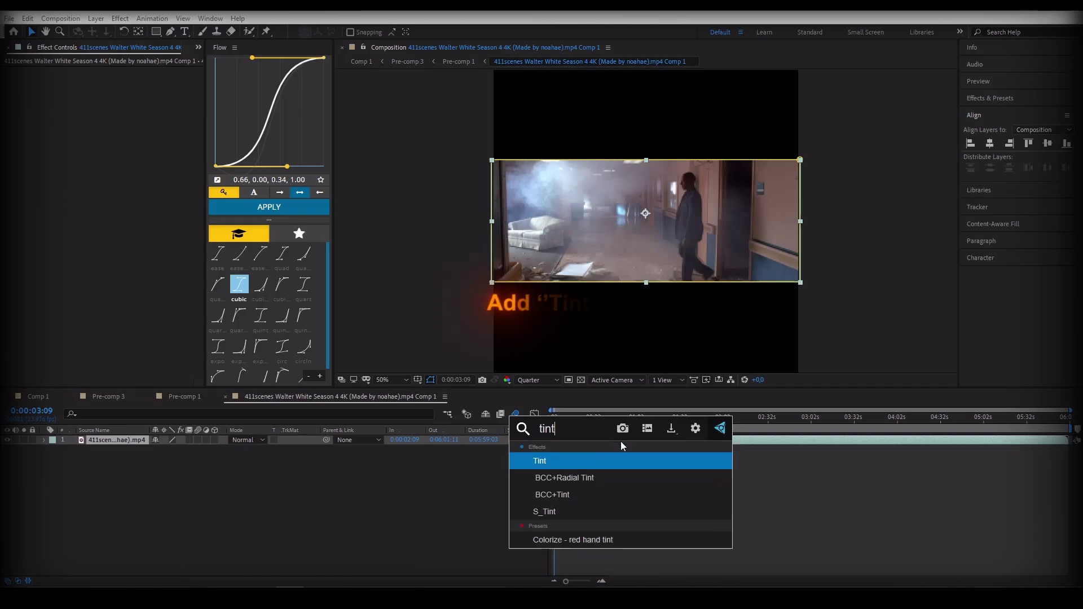
click(625, 460)
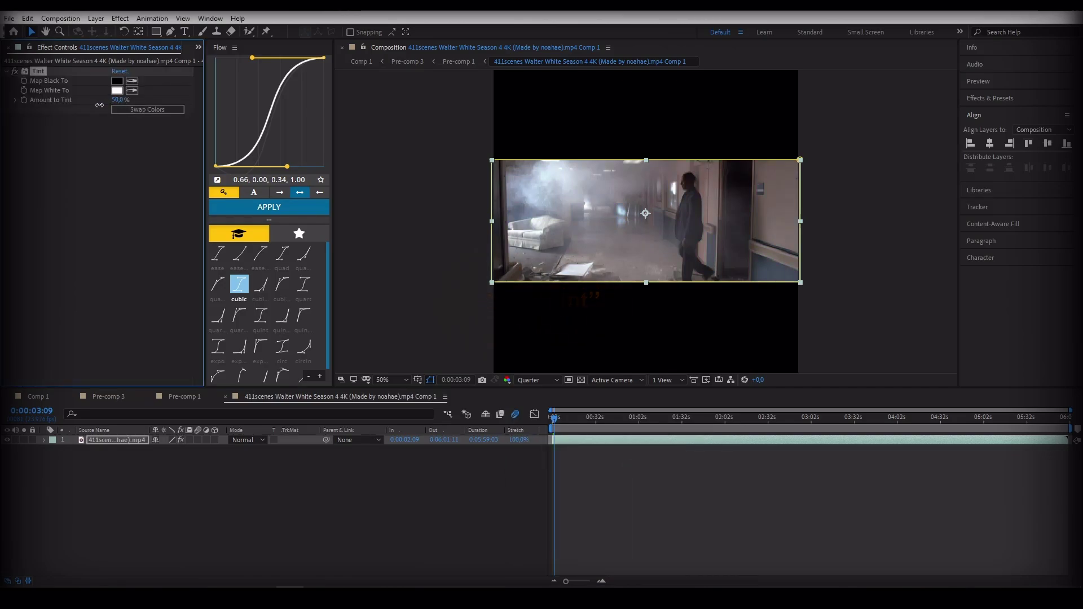
click(228, 493)
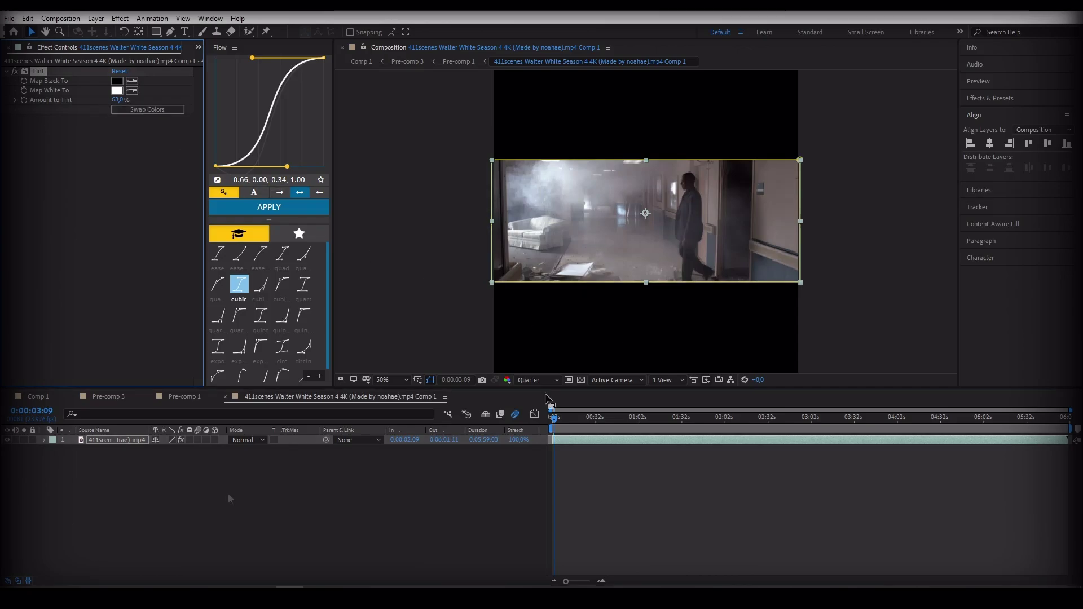
Step: Create an adjustment layer above the footage, apply S_ScanLines to it, and compare the image without and with the effect
key(ctrl+alt+y)
key(ctrl+space)
text(scan)
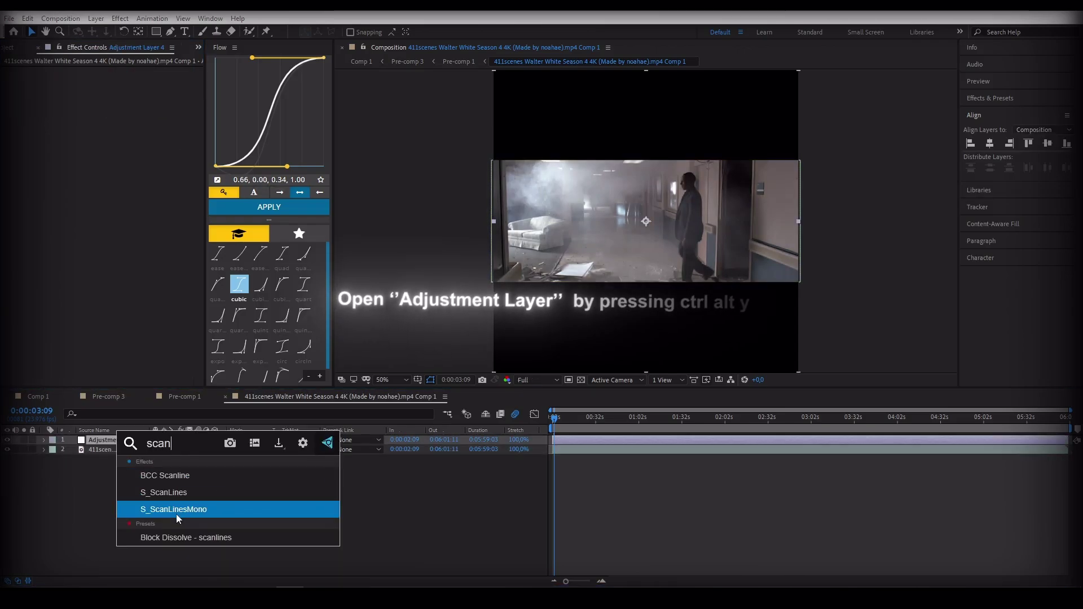
click(170, 494)
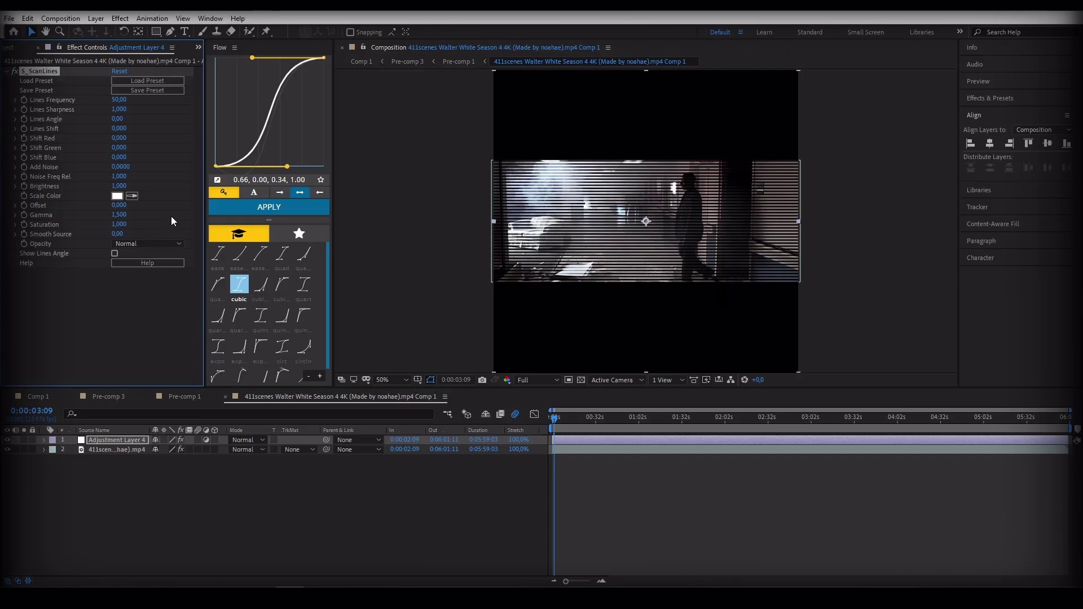
click(13, 72)
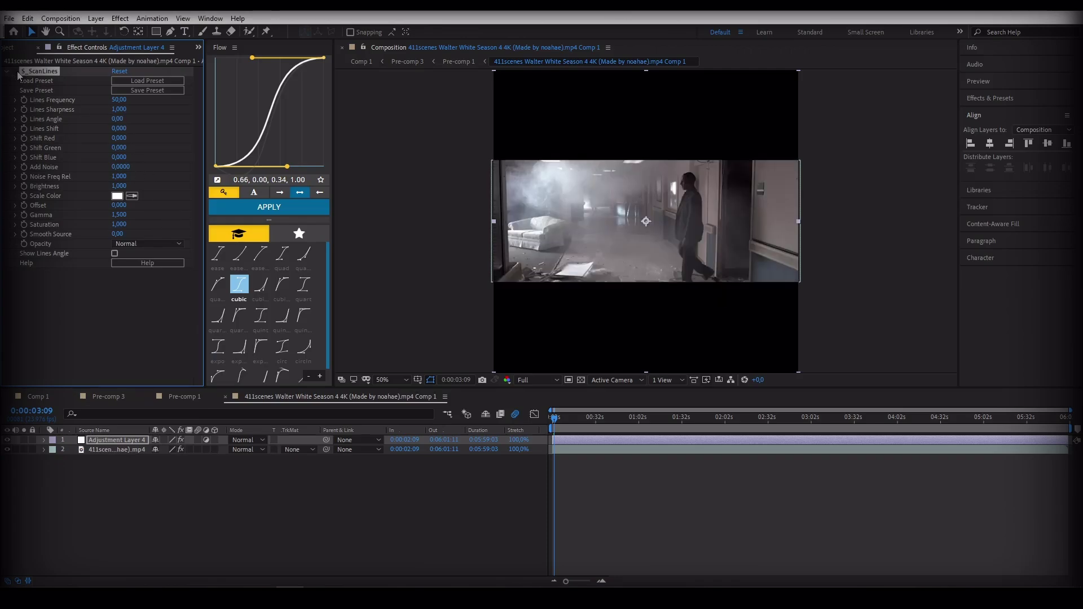
click(14, 72)
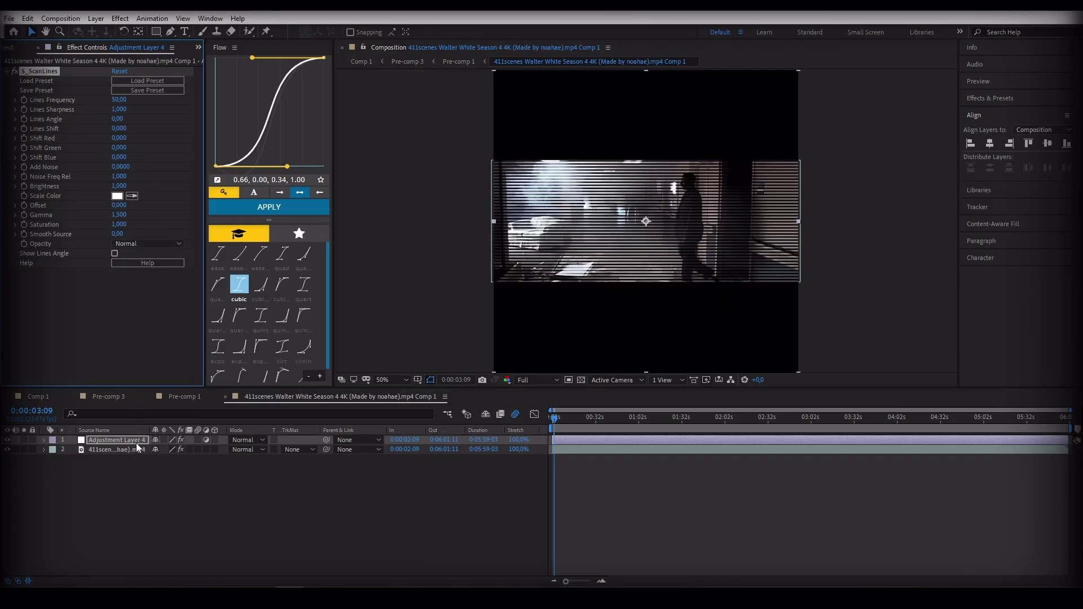
Step: Set the adjustment layer's opacity to 21% and the S_ScanLines Lines Frequency to 74
key(t)
drag(157, 451, 113, 455)
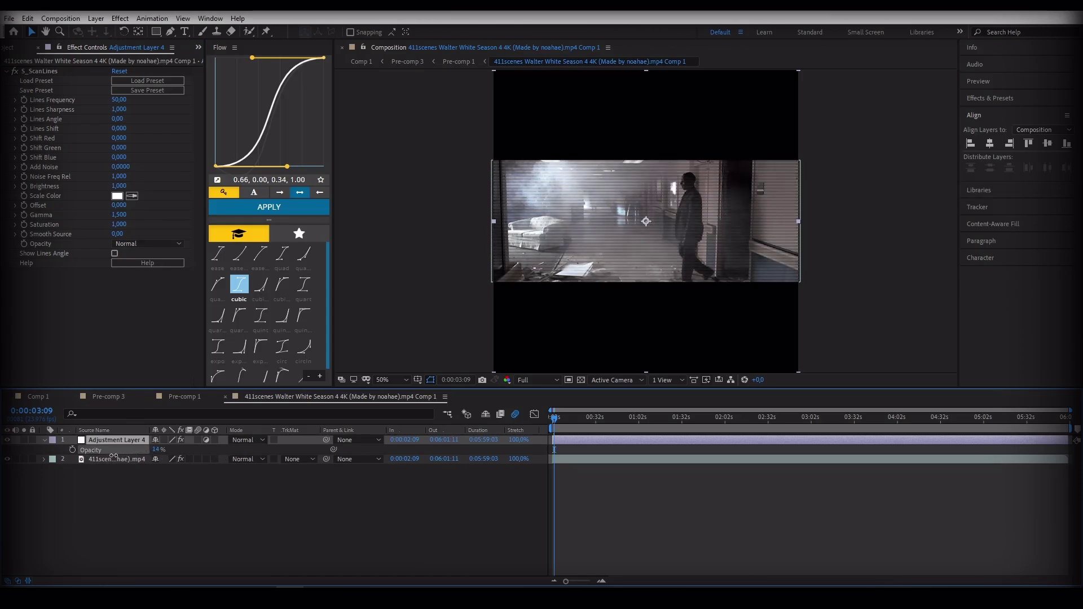
drag(120, 104, 131, 103)
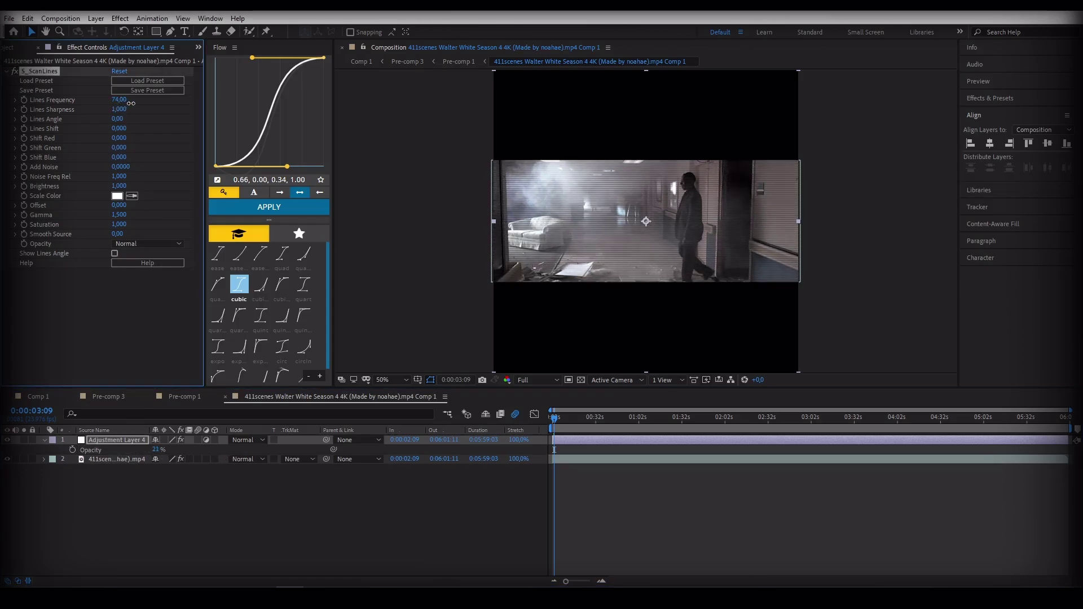
Step: At the start of the footage composition, add the text IV4RAE in the clip's lower-left corner at 45 px
click(632, 496)
click(621, 419)
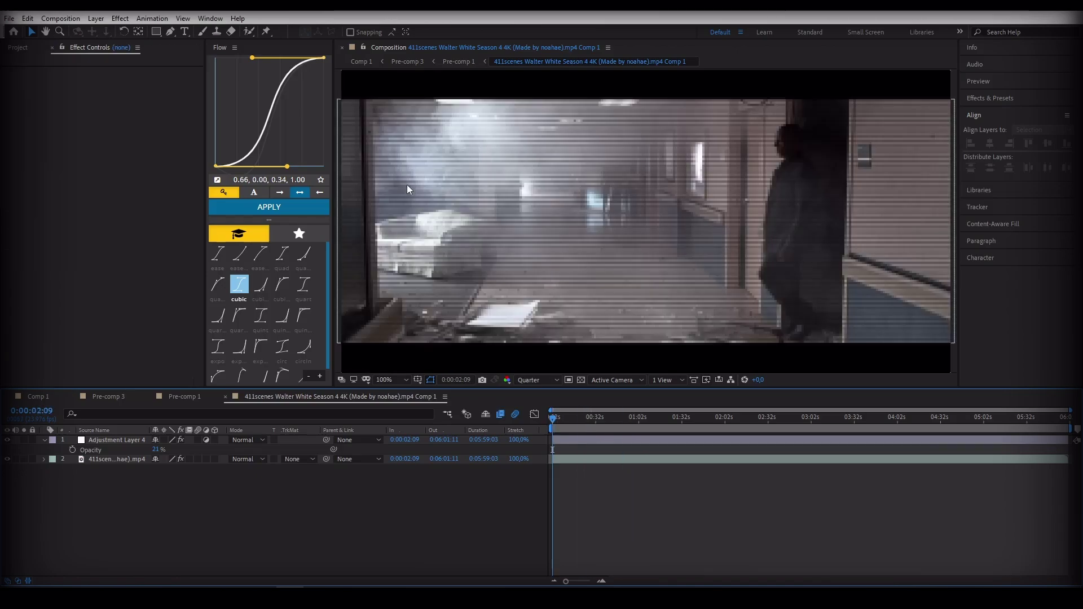
scroll(407, 185, down, 1)
click(602, 581)
click(602, 581)
click(602, 581)
click(602, 581)
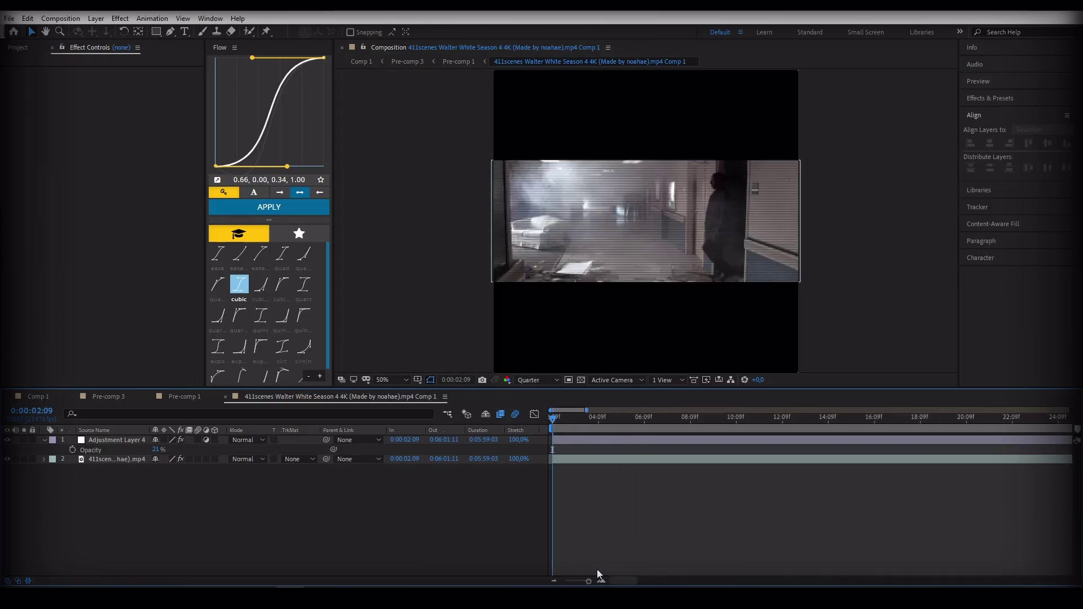
click(184, 31)
click(497, 278)
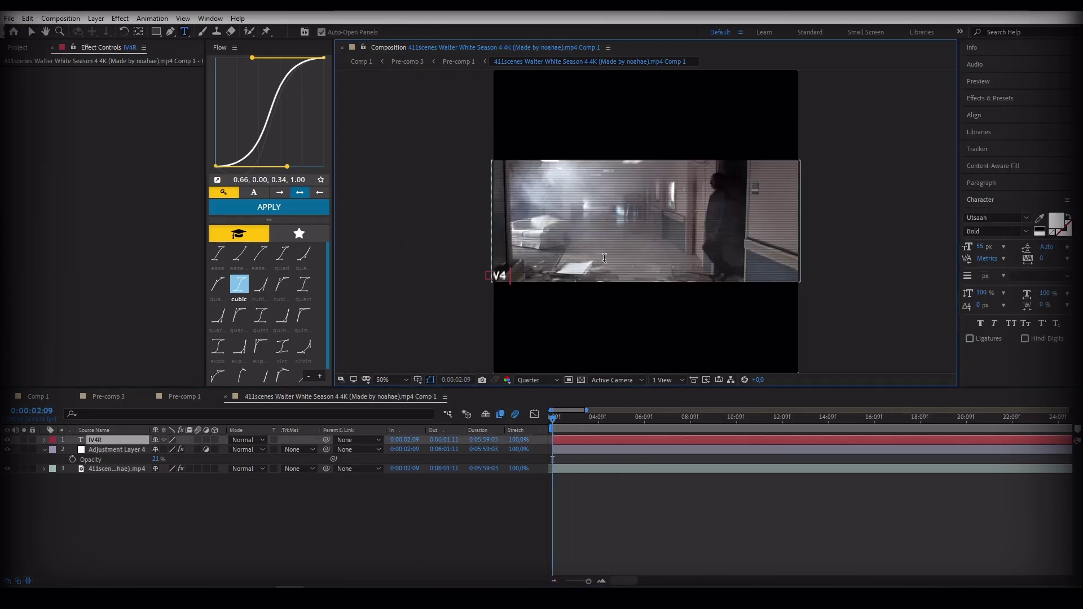
click(981, 247)
text(45)
key(Return)
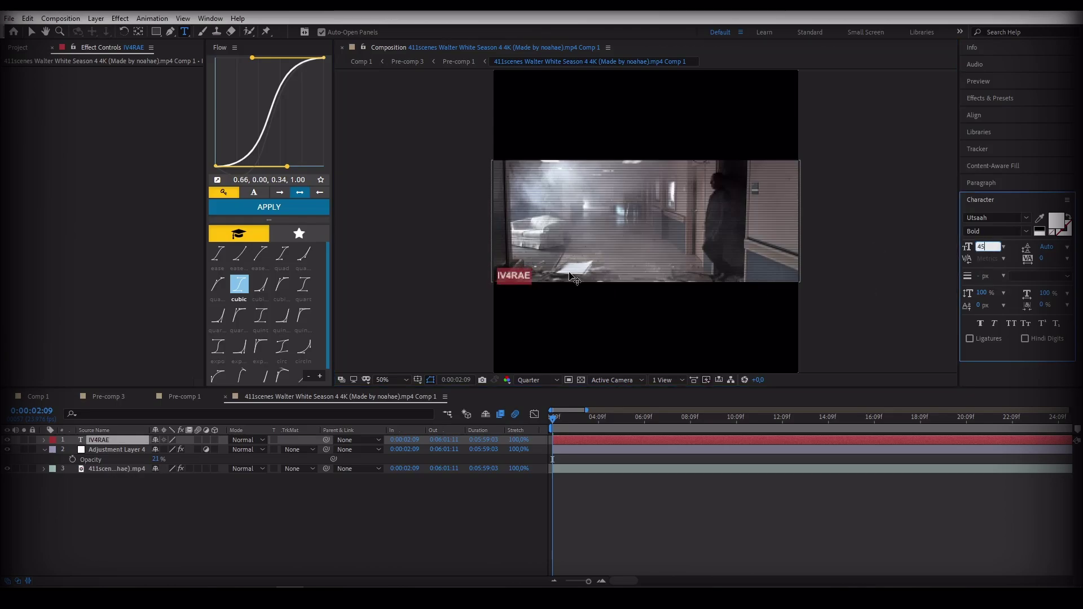
Step: Nudge the IV4RAE text into the clip's corner, place its layer below the adjustment layer, and preview at Full resolution
scroll(499, 323, up, 1)
drag(498, 324, 494, 320)
drag(107, 440, 127, 461)
click(536, 379)
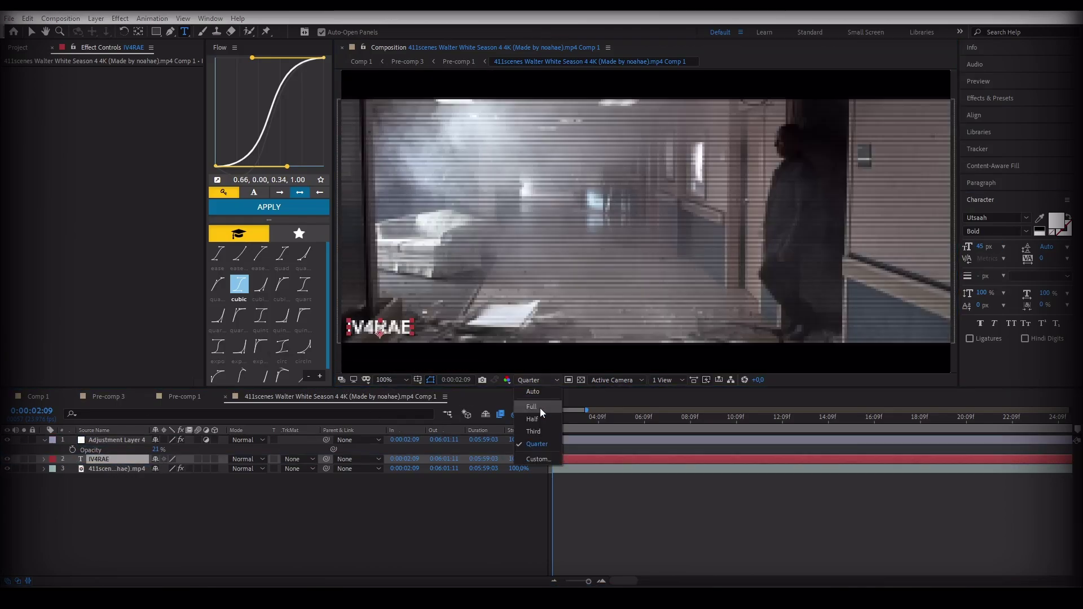
click(540, 408)
Step: Set the IV4RAE text size to 35 px and nudge it back into the clip's lower-left corner
click(981, 247)
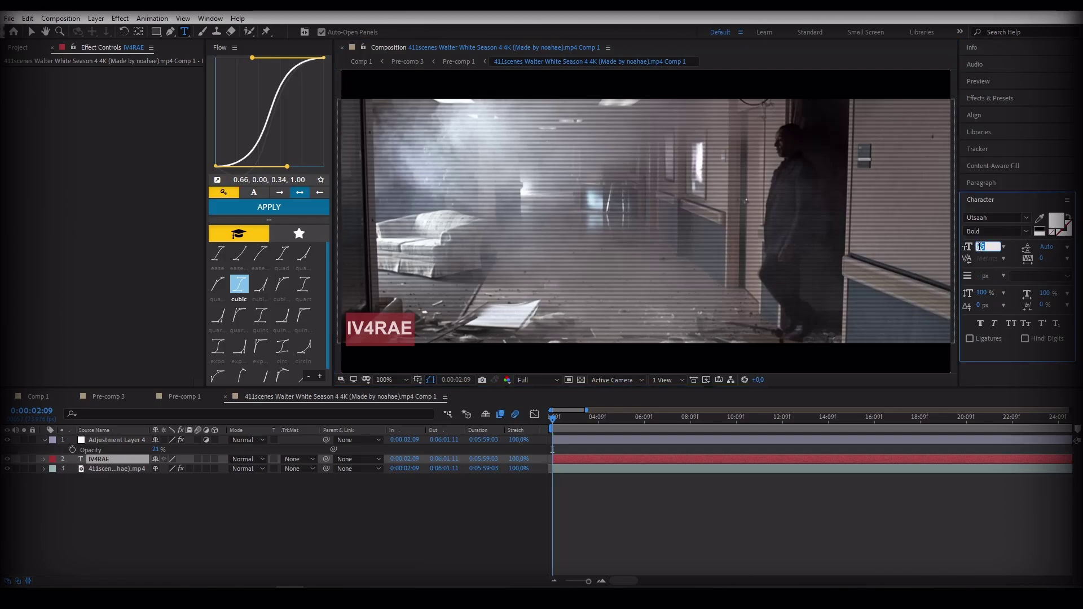
text(35)
key(Return)
drag(456, 310, 450, 311)
click(609, 497)
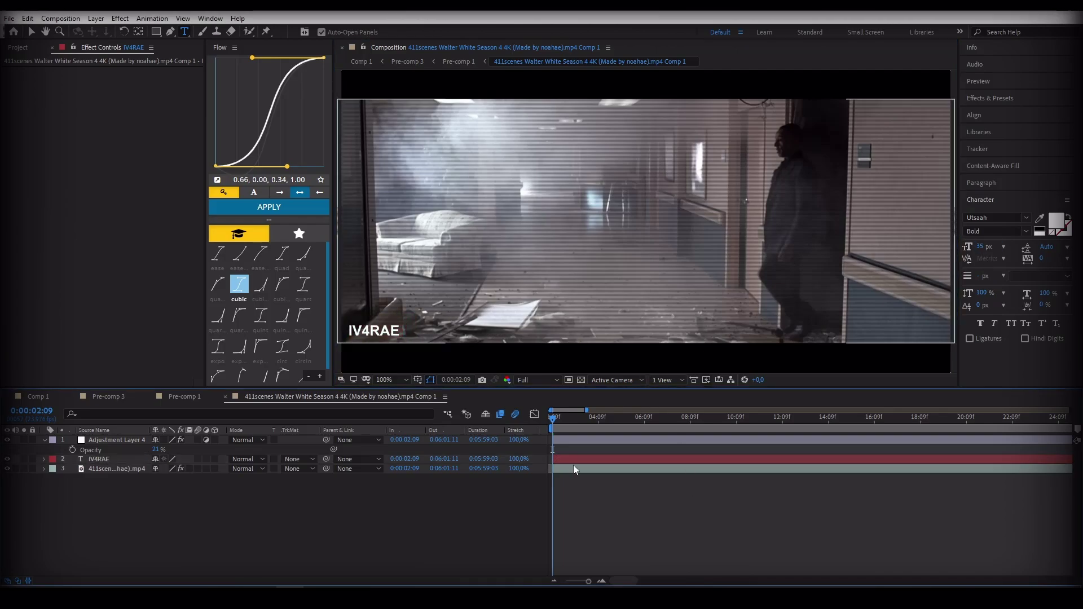
Step: Add a GUS IS DEAD text layer over the footage and centre it horizontally and vertically in the composition
click(45, 440)
scroll(601, 282, down, 1)
click(578, 230)
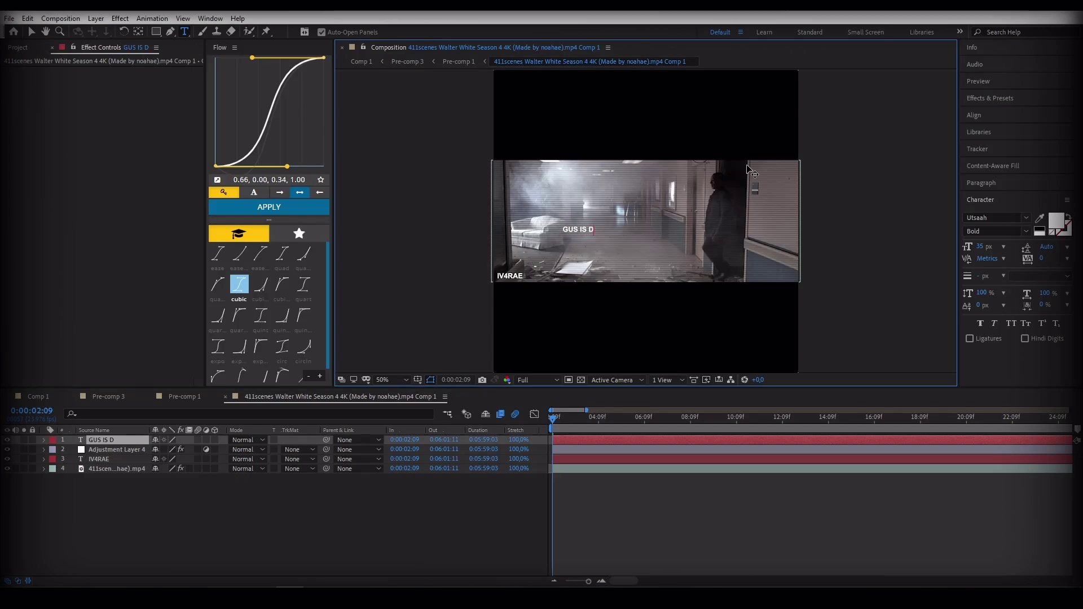
key(ctrl+a)
click(983, 116)
click(996, 144)
click(1067, 143)
key(Caps_Lock)
Step: Enlarge the GUS IS DEAD text to about 63 px
triple_click(659, 222)
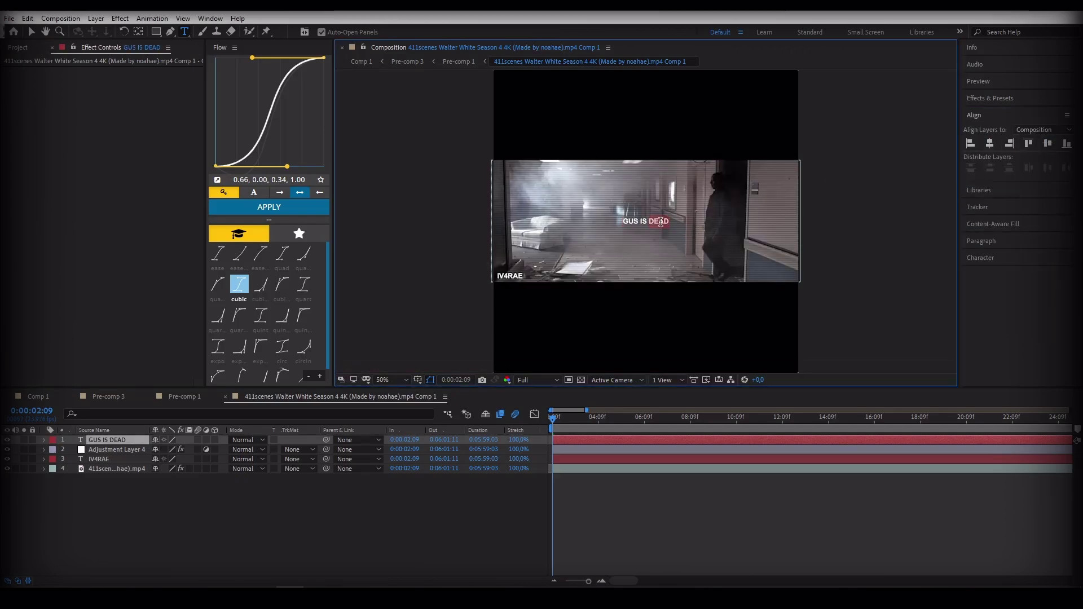
click(985, 206)
click(984, 149)
click(983, 200)
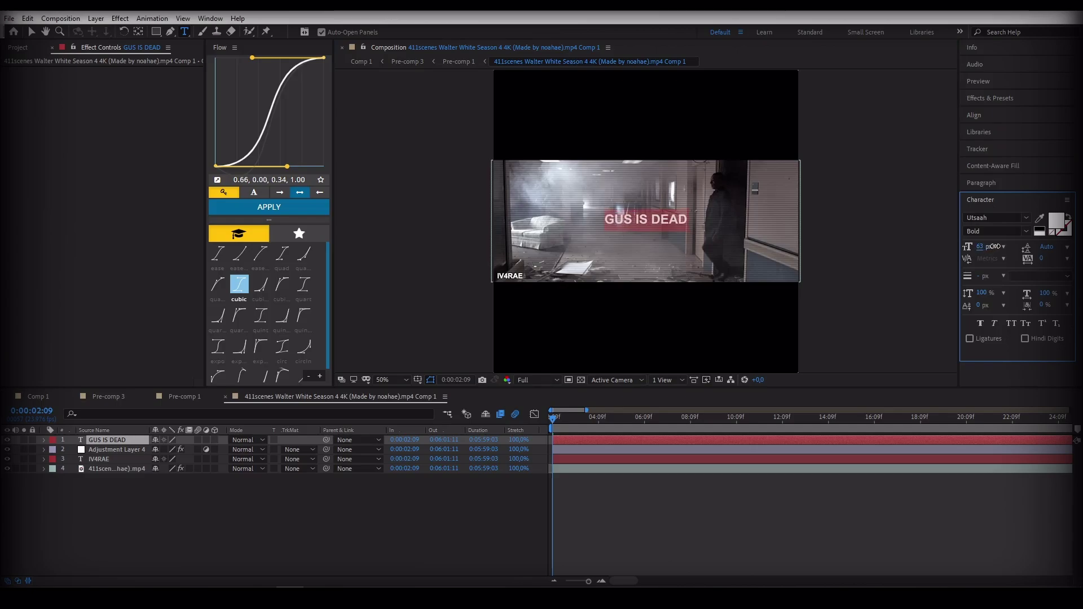
click(974, 115)
click(706, 492)
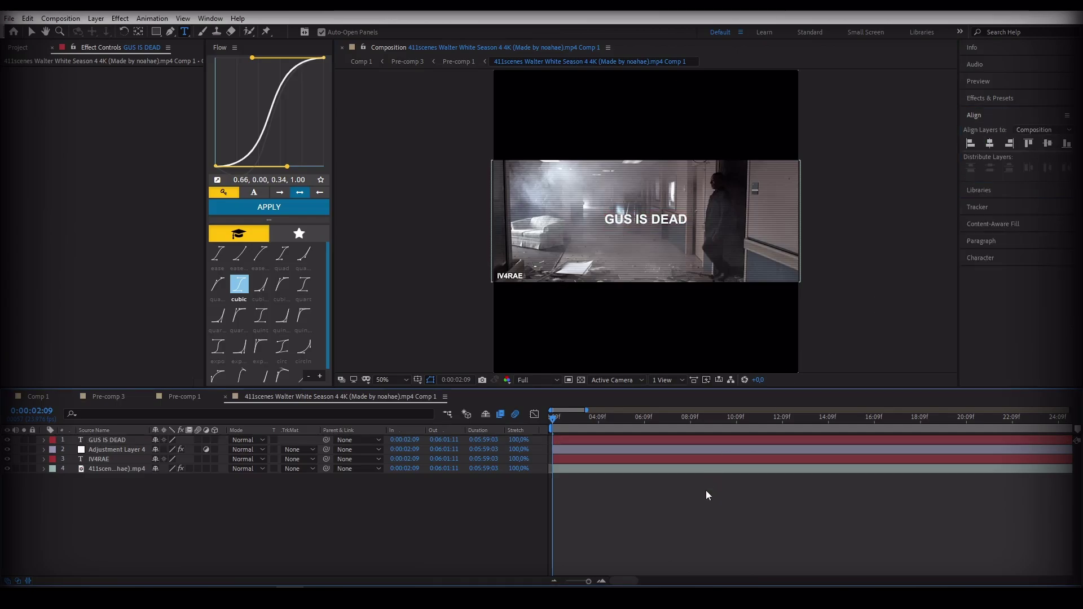
Step: Apply the Fade Up Lines preset to the GUS IS DEAD text layer and show its keyframes
click(131, 442)
key(ctrl+space)
text(fade up)
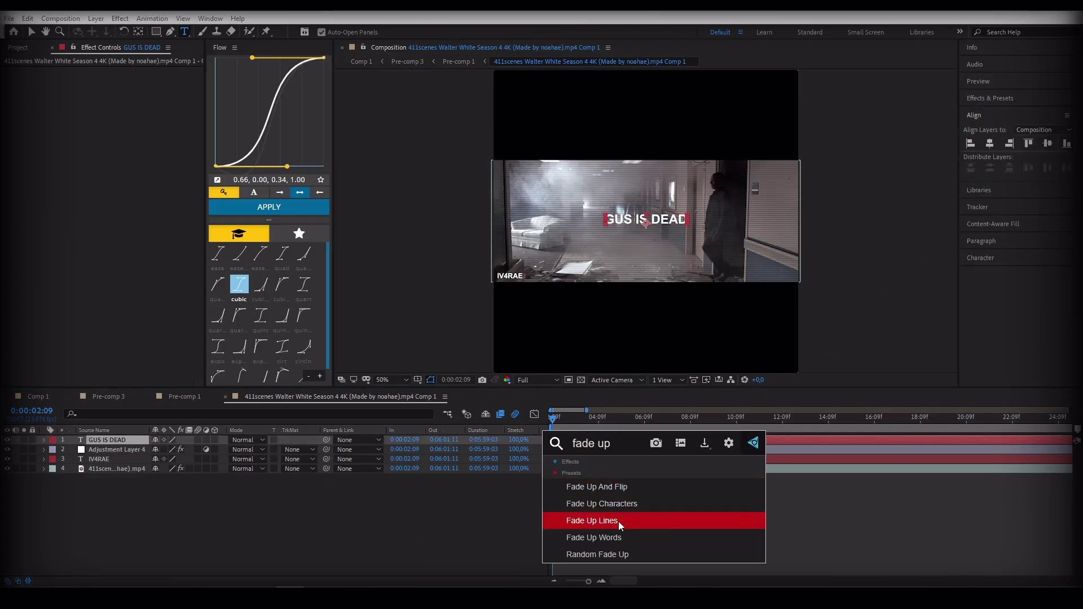
click(618, 521)
key(u)
Step: Apply a tracking animation preset to the GUS IS DEAD text layer at the start of the composition
click(588, 449)
click(585, 443)
key(ctrl+space)
text(track)
click(584, 491)
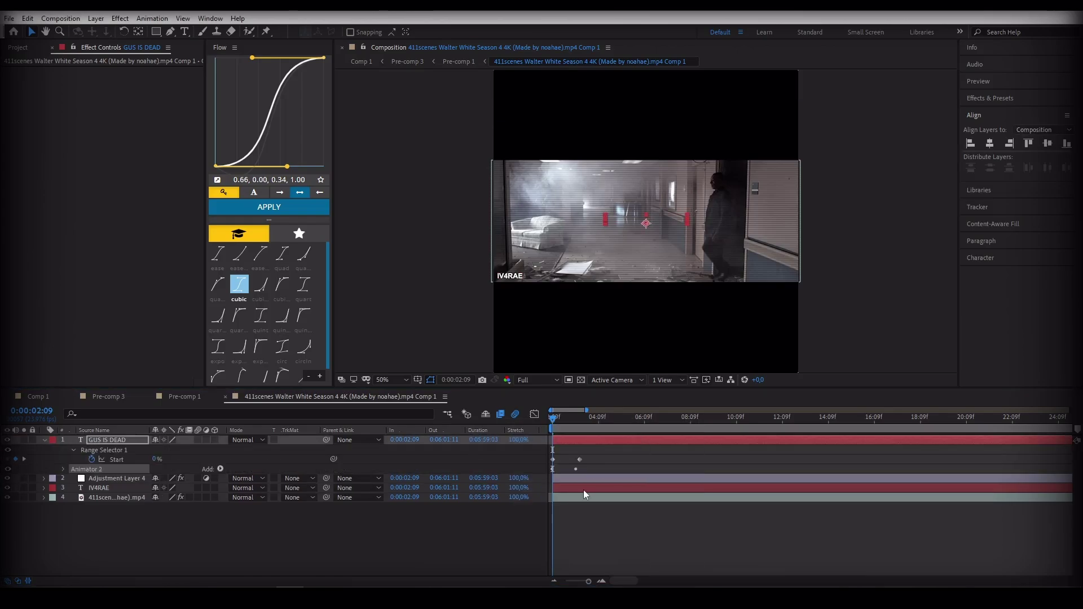
Step: Reveal the GUS IS DEAD layer's changed properties and set the ending Tracking Amount keyframe to 7
key(u)
key(u)
click(565, 418)
double_click(575, 536)
text(7)
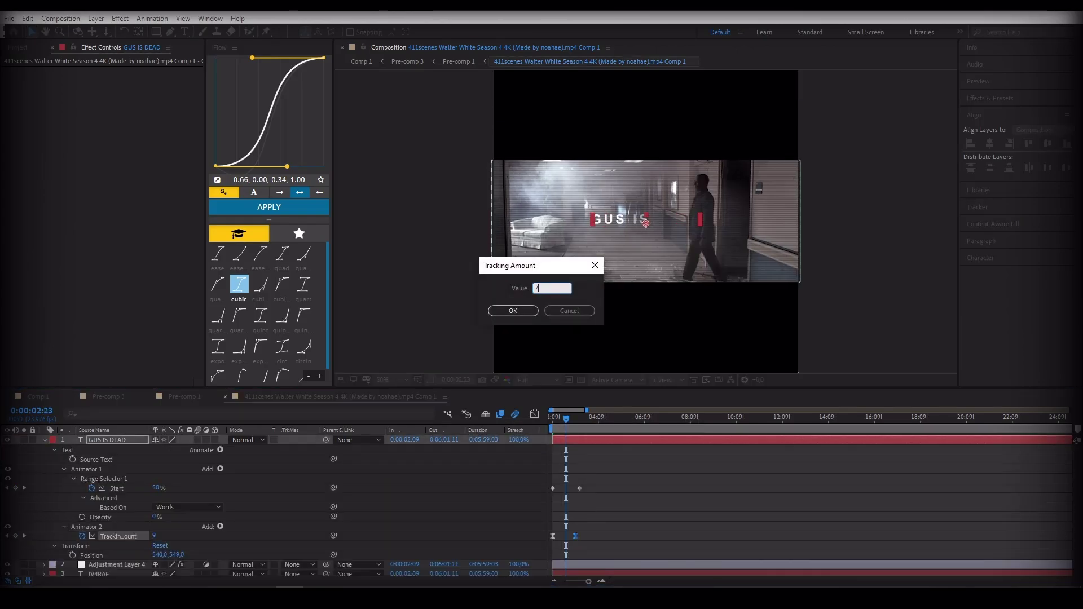
key(Return)
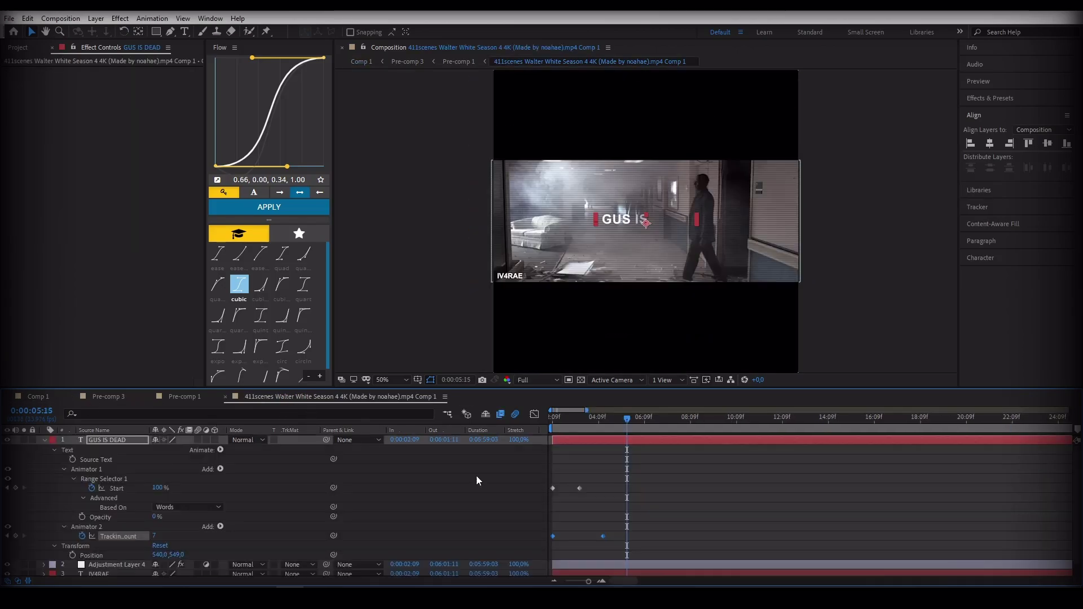
Step: Move the text's ending Tracking Amount keyframe and its Range Selector Start keyframes to later times, and preview the timing
drag(603, 536, 627, 536)
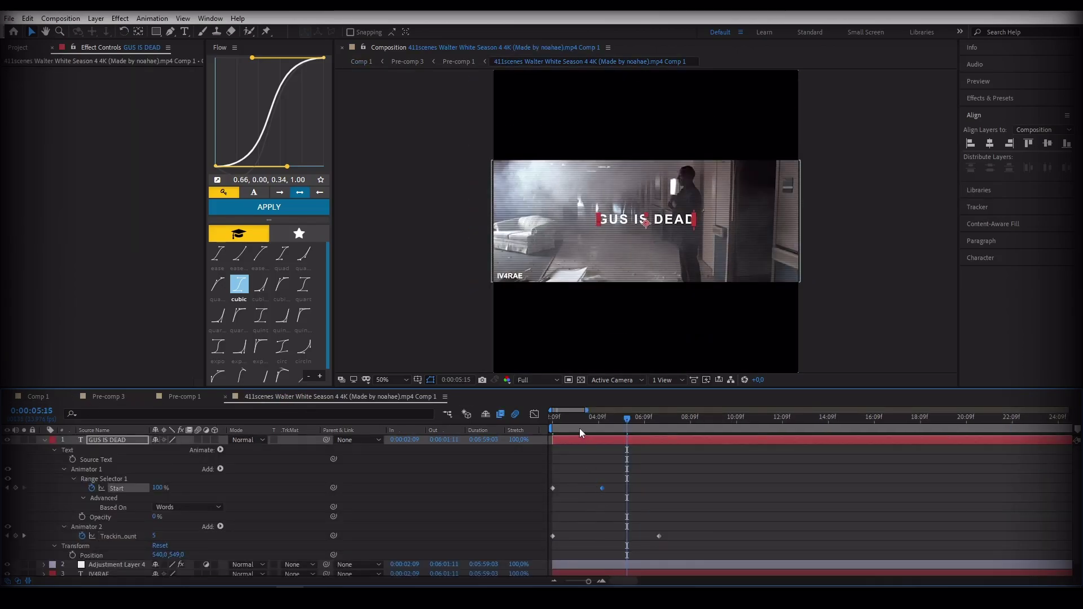
click(558, 418)
drag(553, 487, 567, 488)
click(557, 418)
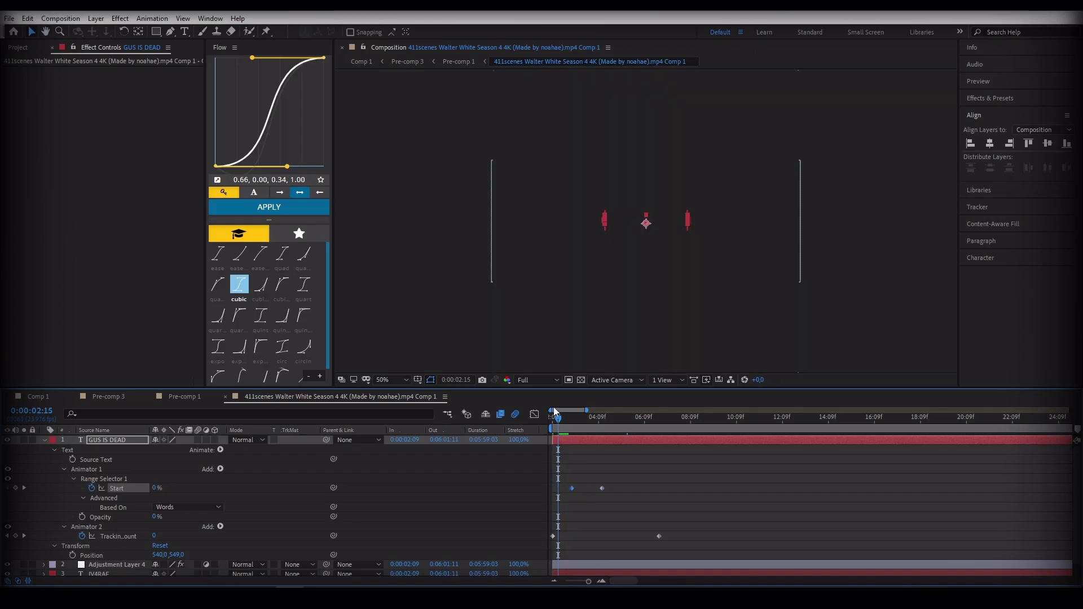
key(space)
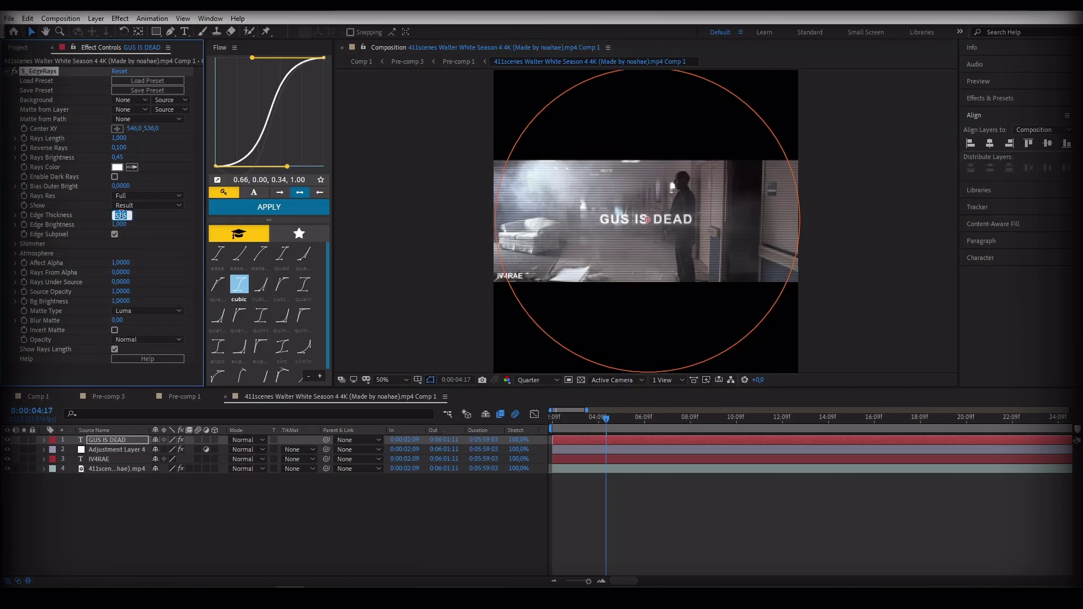
Step: Check the text in Comp 1 at full resolution, and set its S_EdgeRays centre to about 545, 533 and Edge Thickness to 50
click(37, 396)
click(537, 381)
click(533, 342)
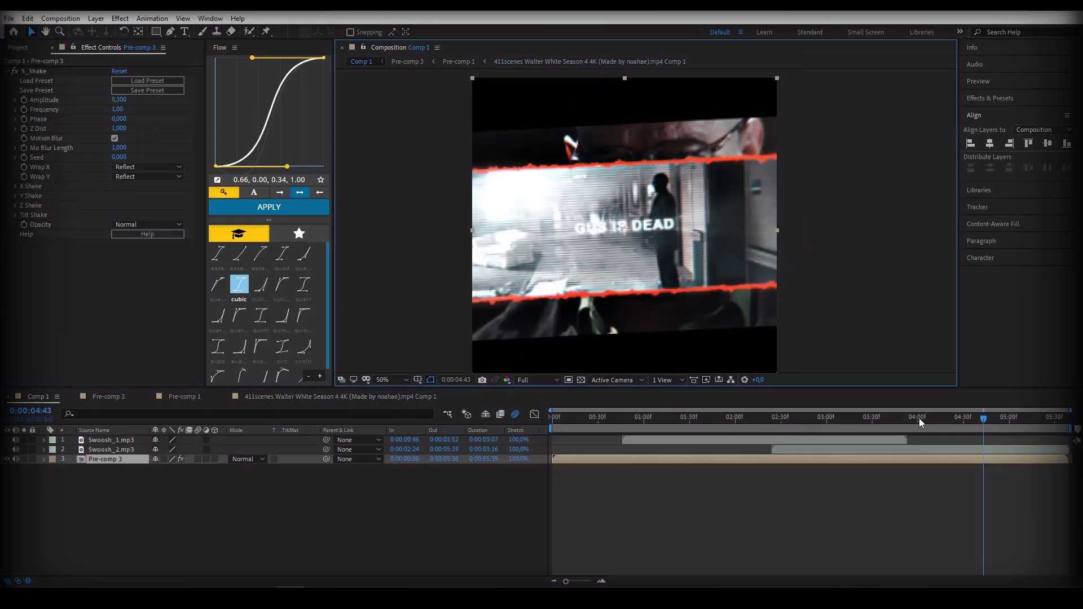
click(381, 399)
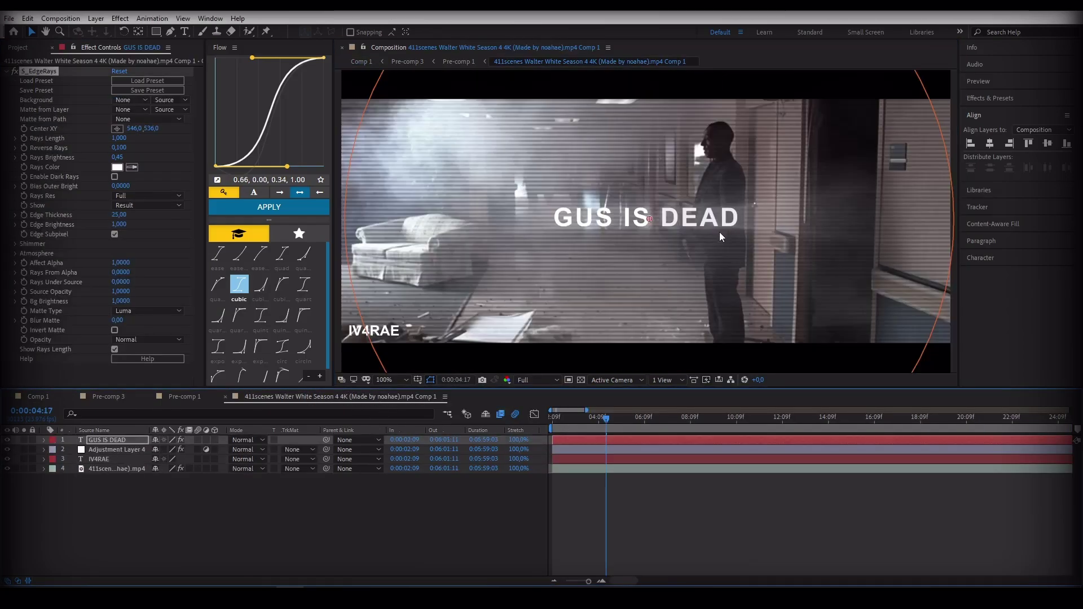
drag(647, 218, 647, 216)
drag(115, 215, 127, 216)
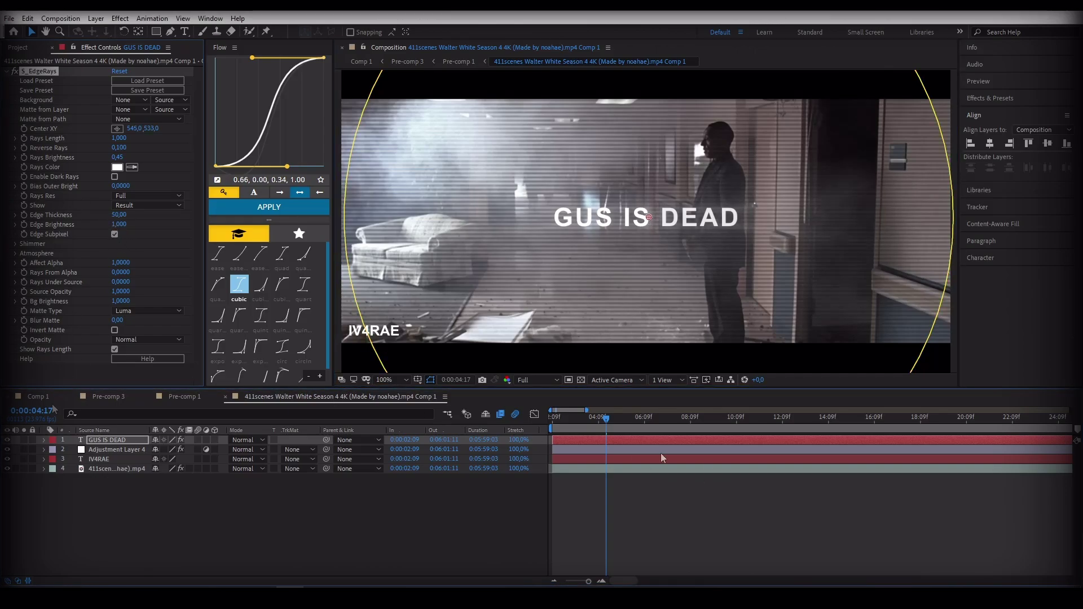
Step: Colour only the word DEAD red in the GUS IS DEAD text
double_click(108, 440)
drag(659, 218, 854, 220)
click(1058, 220)
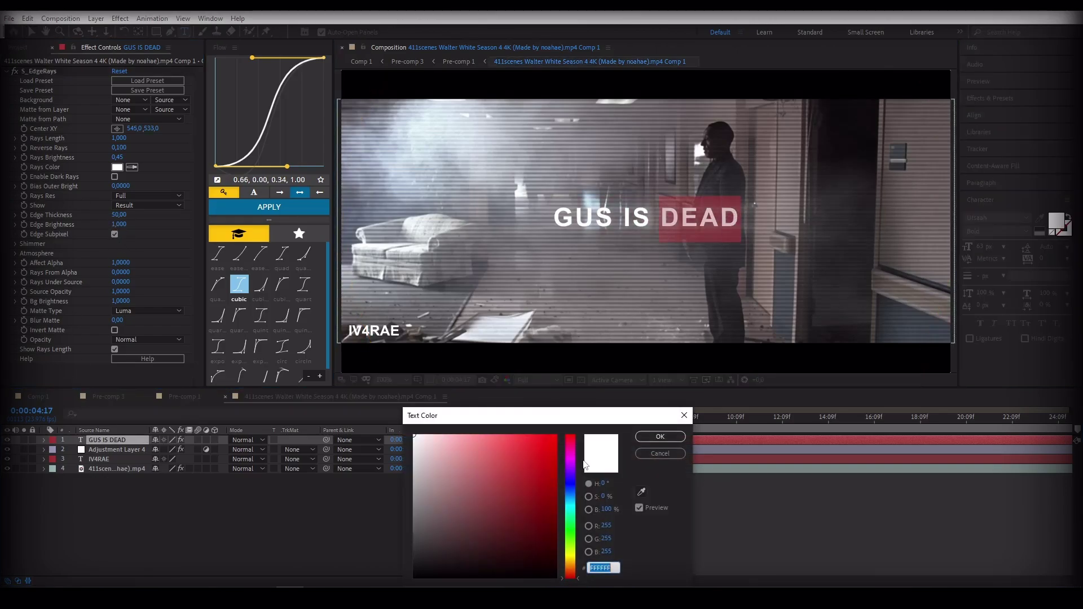
click(549, 469)
click(658, 437)
Step: Reorder the text layer's effects so Deep Glow and S_DropShadow come before S_EdgeRays
drag(48, 370, 56, 69)
scroll(44, 315, down, 6)
drag(46, 313, 45, 68)
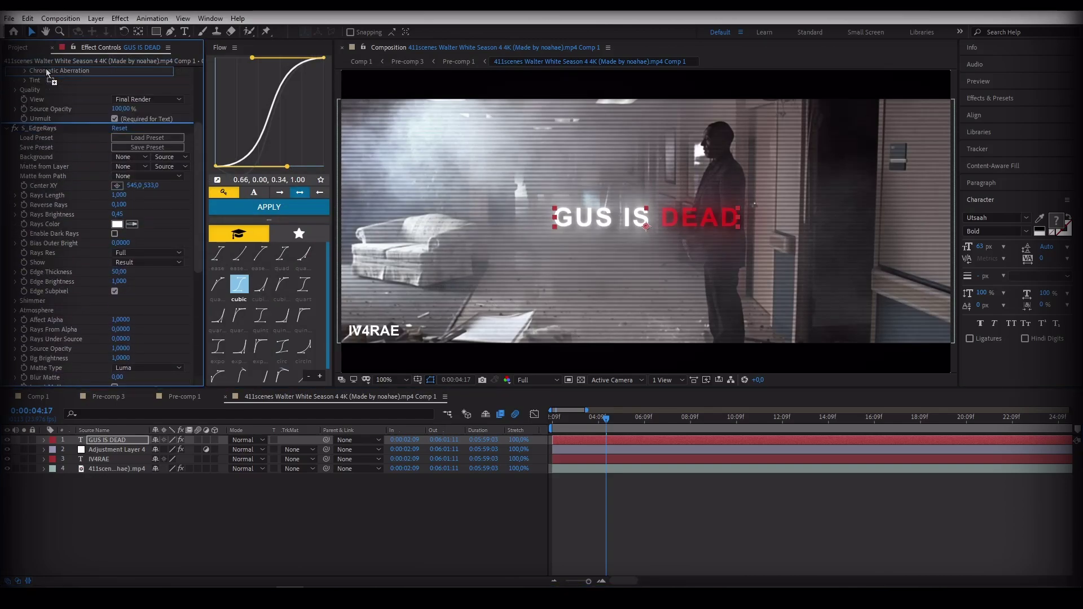
scroll(652, 181, down, 2)
Step: Change the fill colour of the entire GUS IS DEAD text to dark red
double_click(596, 442)
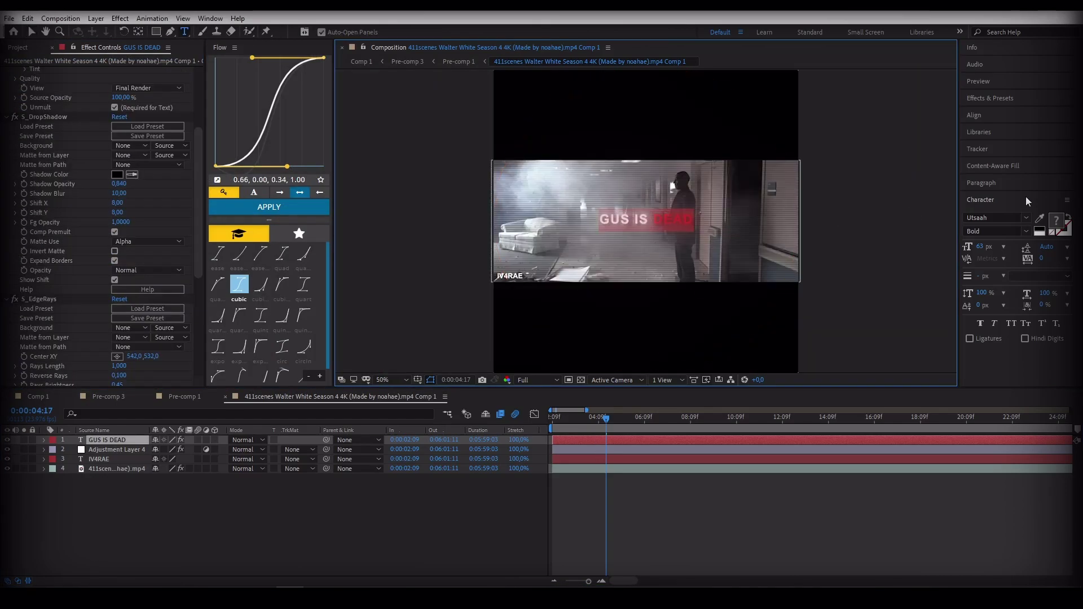
click(1055, 220)
drag(542, 472, 561, 469)
click(658, 437)
click(313, 400)
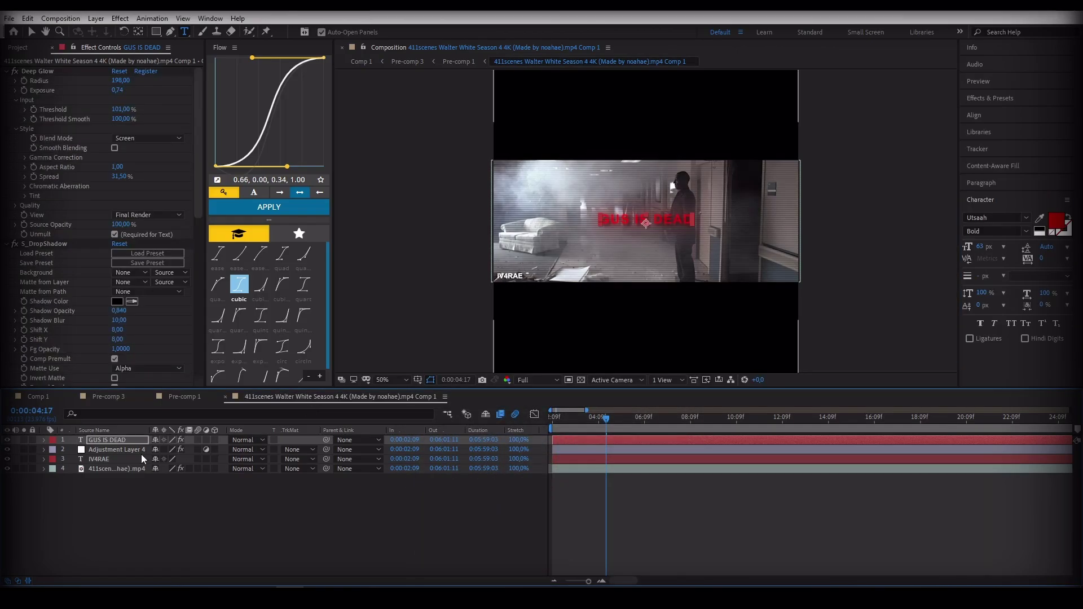
Step: Place the GUS IS DEAD layer below Adjustment Layer 4 and add a Bevel and Emboss layer style to it
drag(117, 439, 119, 454)
click(96, 19)
mouse_move(204, 303)
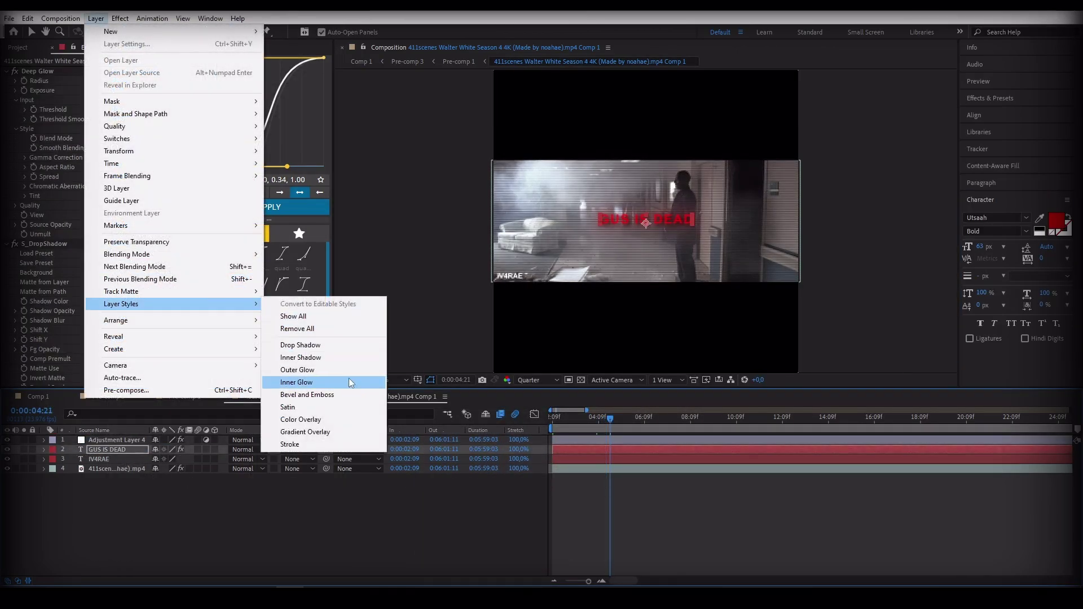
click(314, 394)
click(537, 380)
click(533, 407)
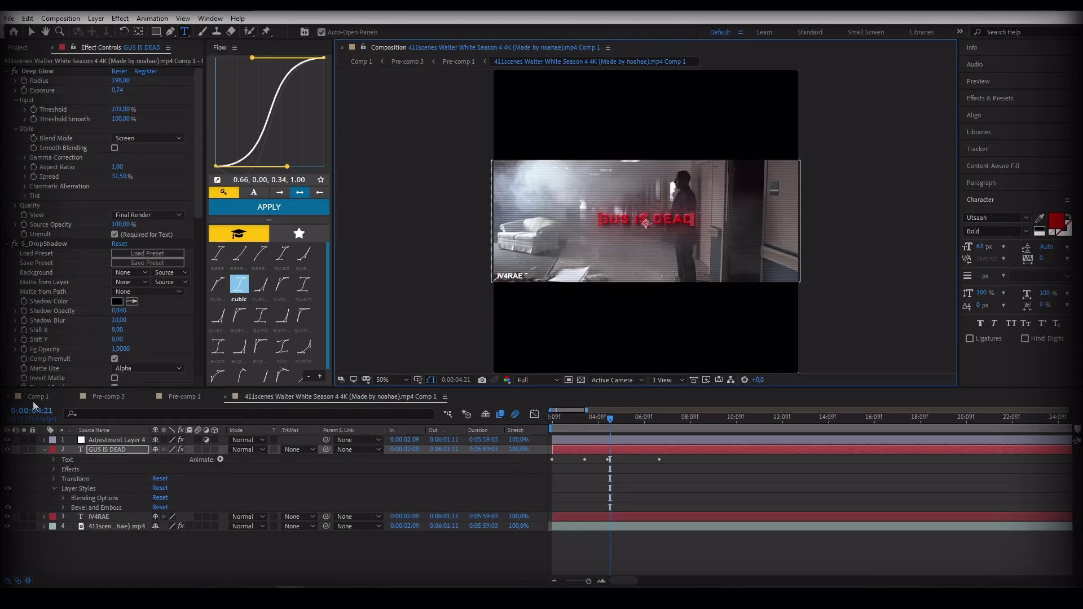
Step: Set the bevel's Size to 10 and Highlight Opacity to about 49%, and change its shadow colour
click(63, 507)
scroll(145, 511, down, 3)
drag(154, 527, 138, 530)
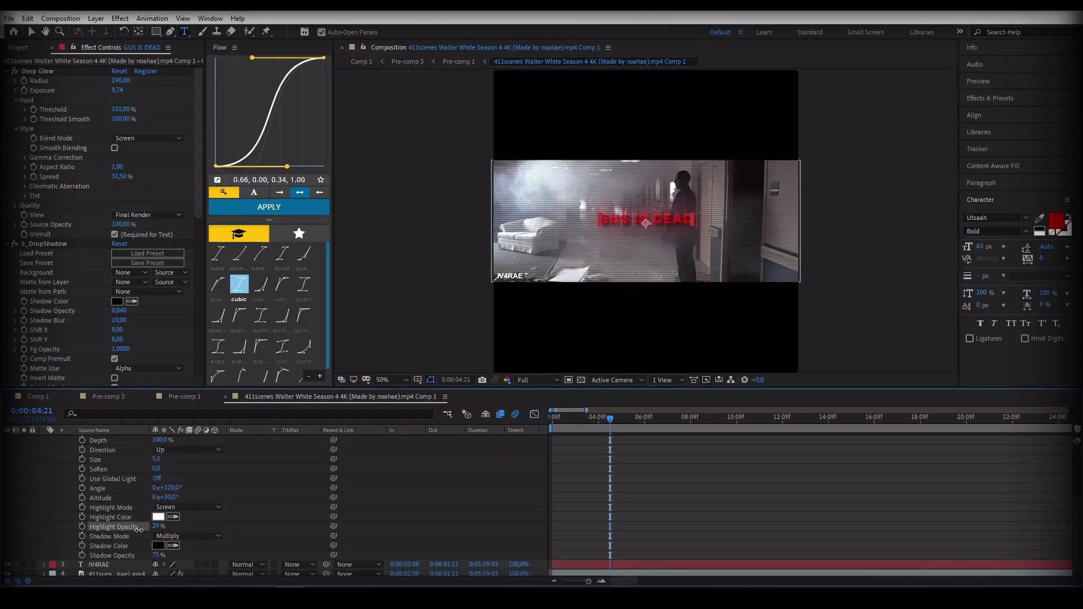
drag(158, 460, 298, 483)
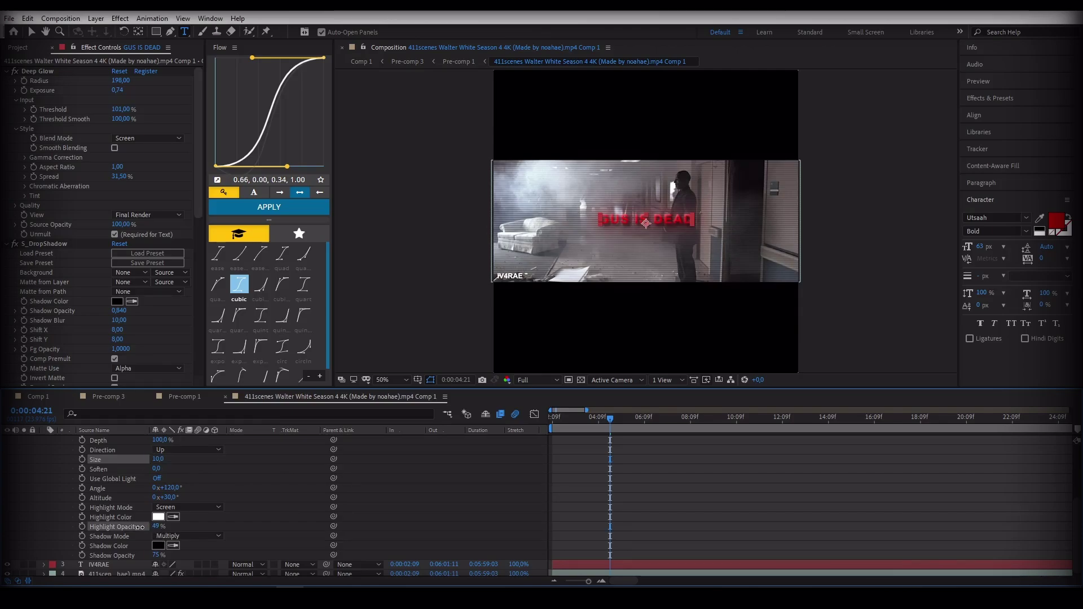
click(158, 547)
drag(451, 485, 332, 372)
click(668, 440)
Step: Preview Comp 1 from the beginning to review the styled text in the full animation
click(39, 397)
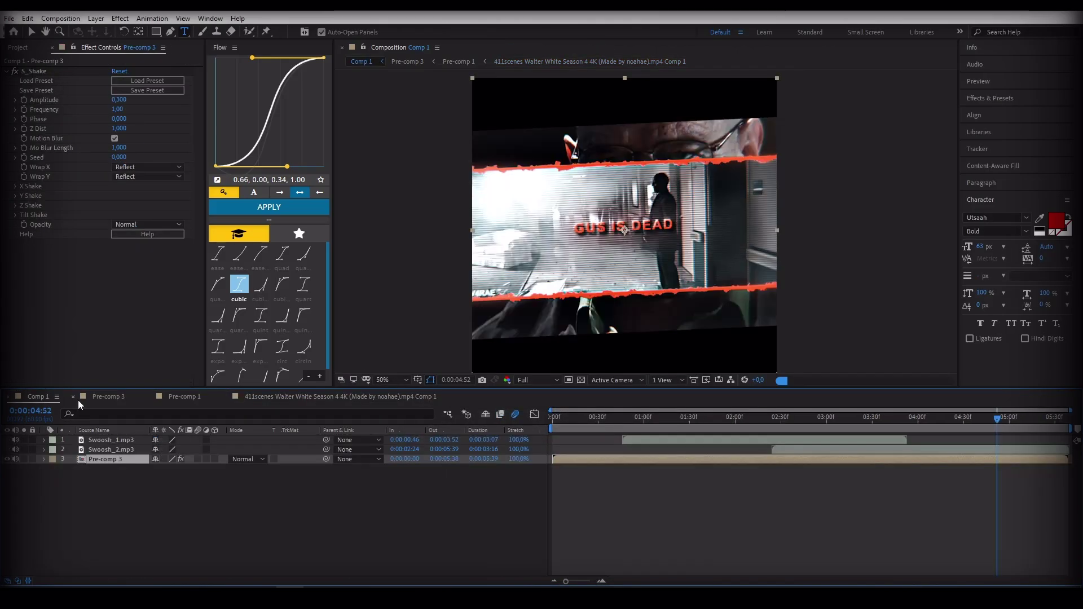
key(Home)
key(space)
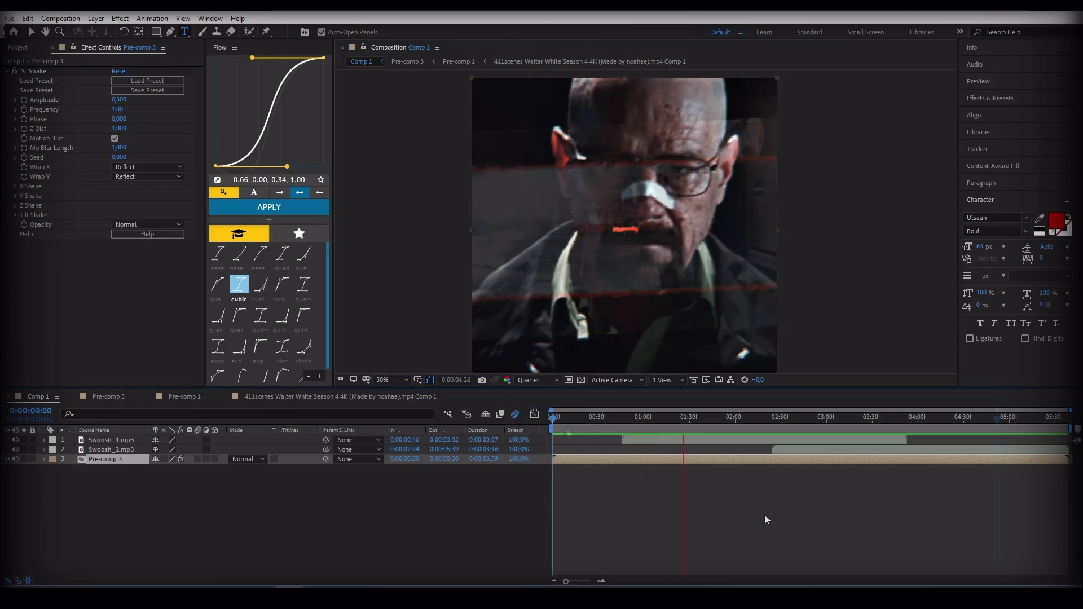